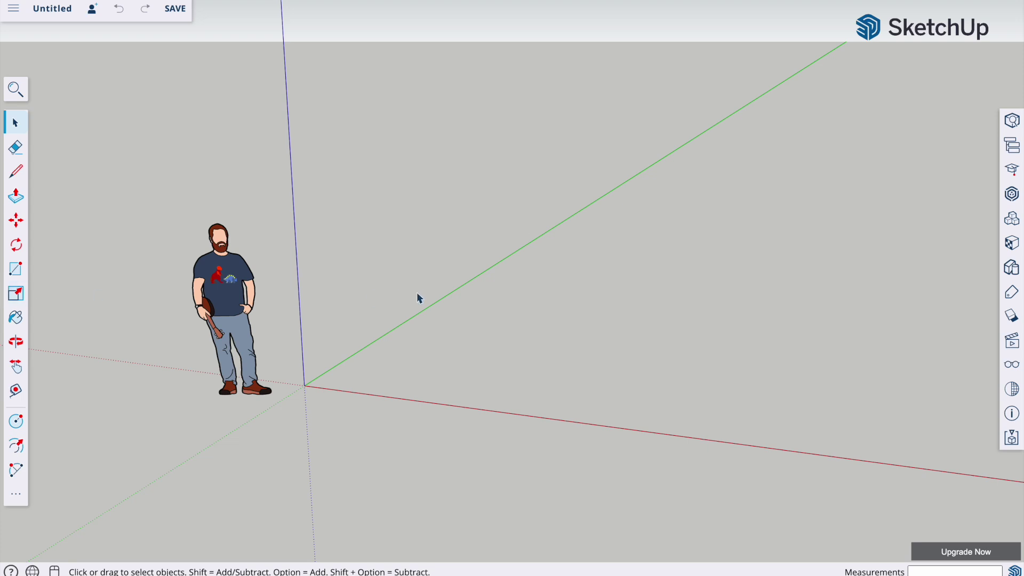
# Draw a 50 by 200 mm rectangle on the ground plane, starting at the origin
pyautogui.moveTo(443, 315); pyautogui.dragTo(629, 320, button='middle')
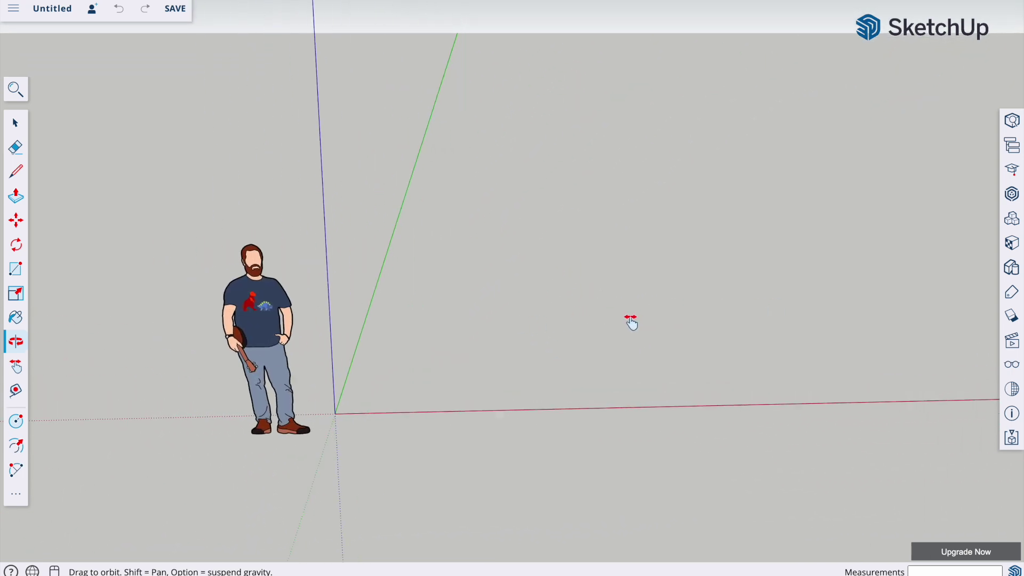
pyautogui.scroll(-3, 427, 318)
pyautogui.scroll(3, 427, 321)
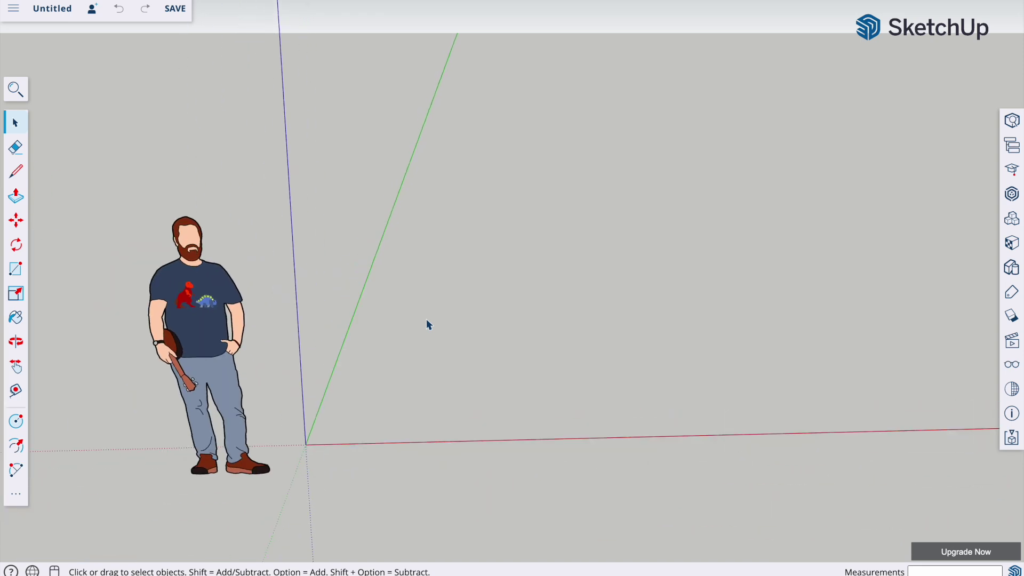
pyautogui.keyDown('shift'); pyautogui.moveTo(427, 320); pyautogui.dragTo(183, 252, button='middle'); pyautogui.keyUp('shift')
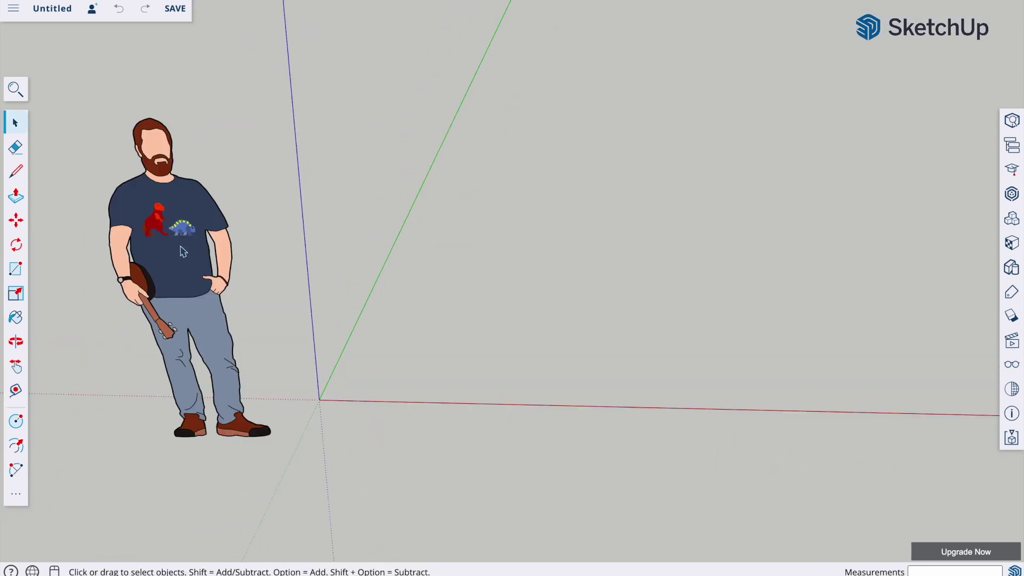
pyautogui.click(16, 269)
pyautogui.click(320, 400)
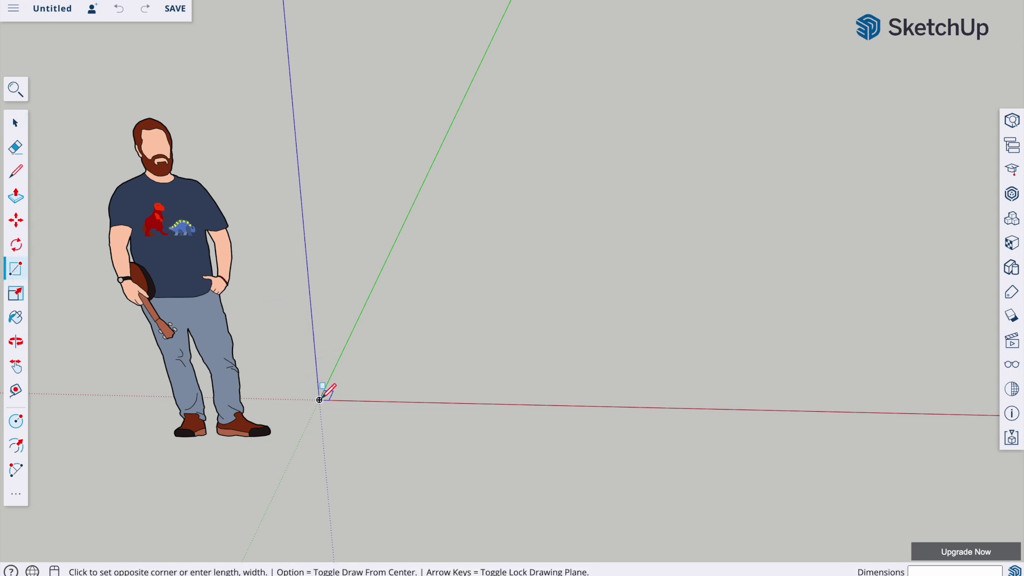
pyautogui.click(360, 364)
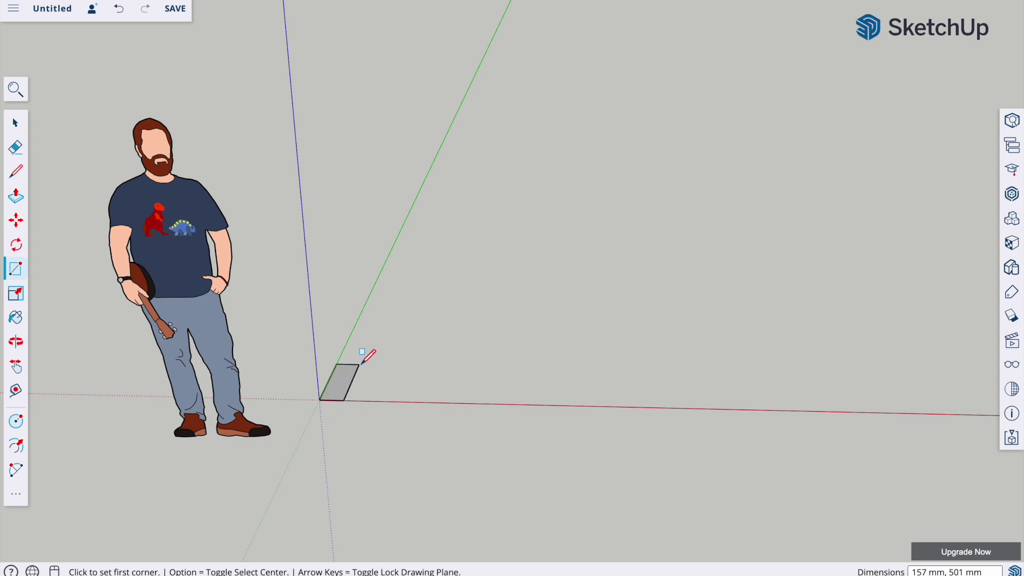
pyautogui.write('50,200')
pyautogui.press('Return')
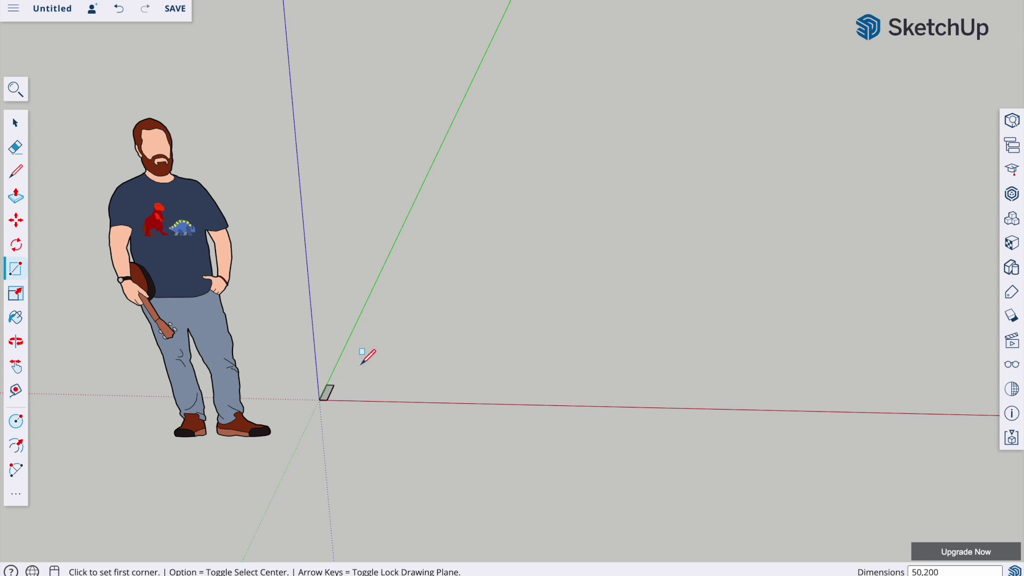
# Push/Pull the rectangle up 50 mm into a box
pyautogui.scroll(-3, 328, 386)
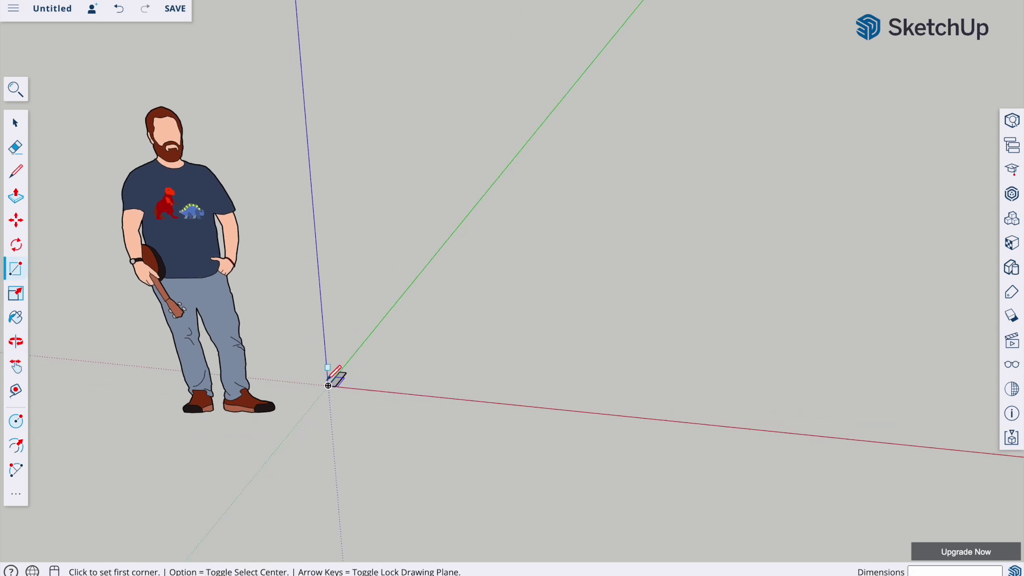
pyautogui.scroll(5, 330, 380)
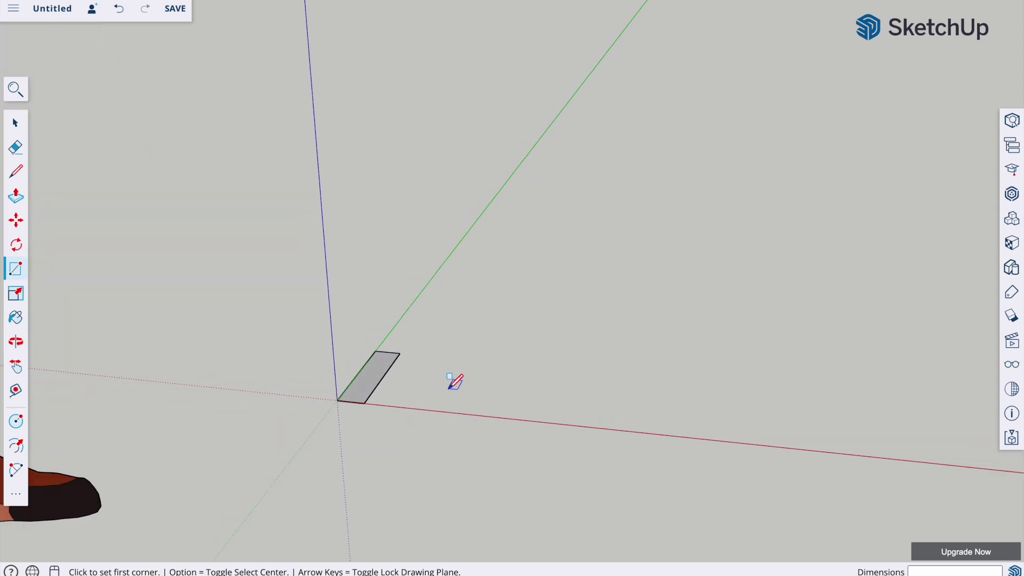
pyautogui.scroll(5, 396, 357)
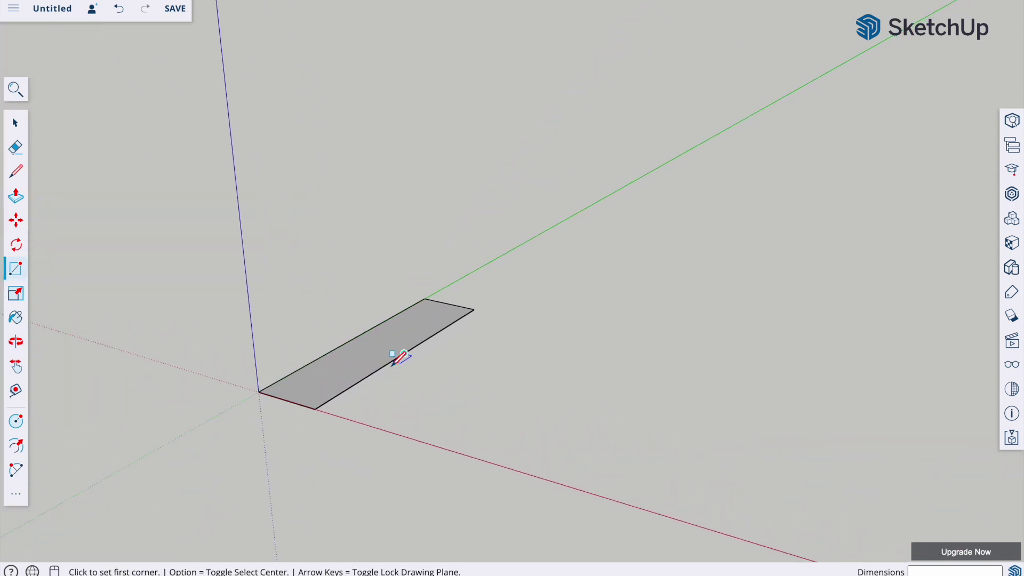
pyautogui.click(16, 196)
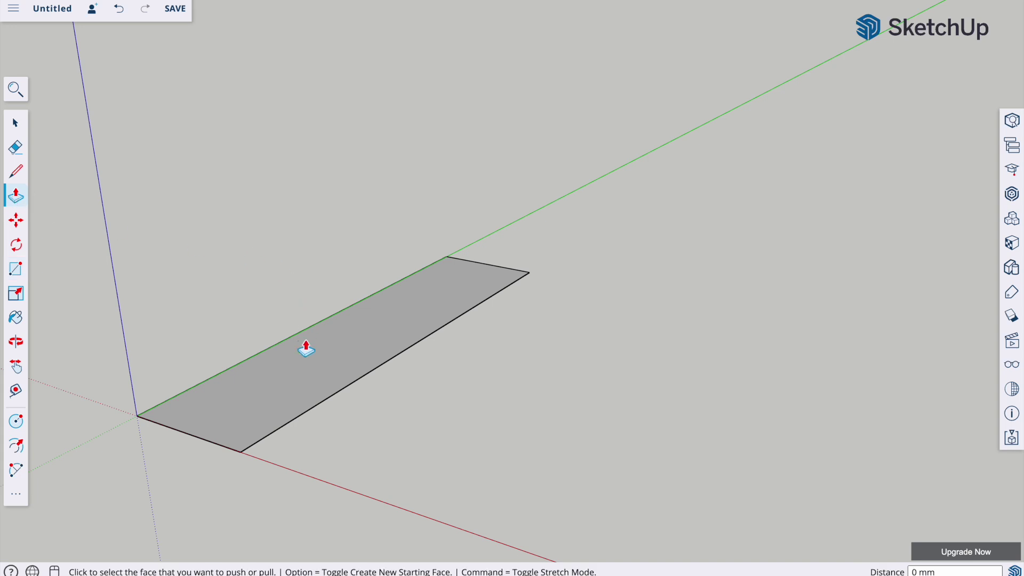
pyautogui.click(302, 376)
pyautogui.click(301, 276)
pyautogui.write('50')
pyautogui.press('Return')
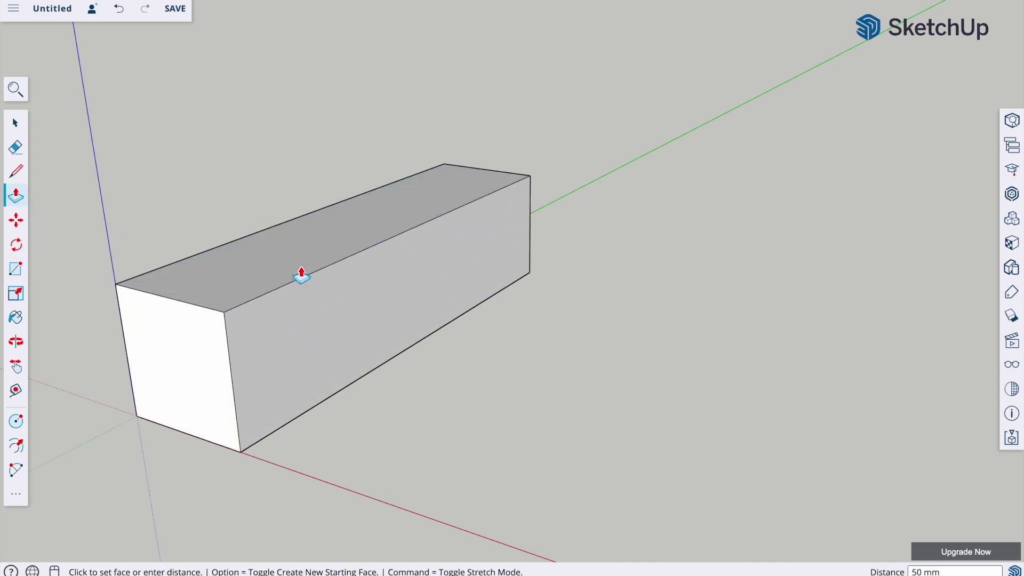
# Select the whole box and make it a component named "body"
pyautogui.moveTo(301, 276); pyautogui.dragTo(372, 292, button='middle')
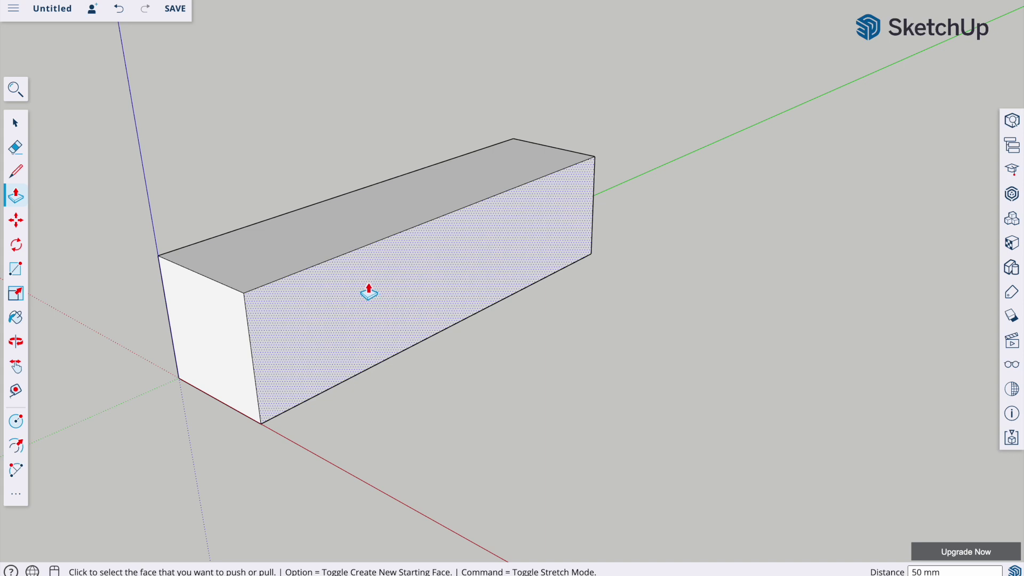
pyautogui.moveTo(369, 293)
pyautogui.keyDown('shift'); pyautogui.mouseDown(button='middle')
pyautogui.moveTo(402, 283)
pyautogui.moveTo(379, 308)
pyautogui.mouseUp(button='middle'); pyautogui.keyUp('shift')
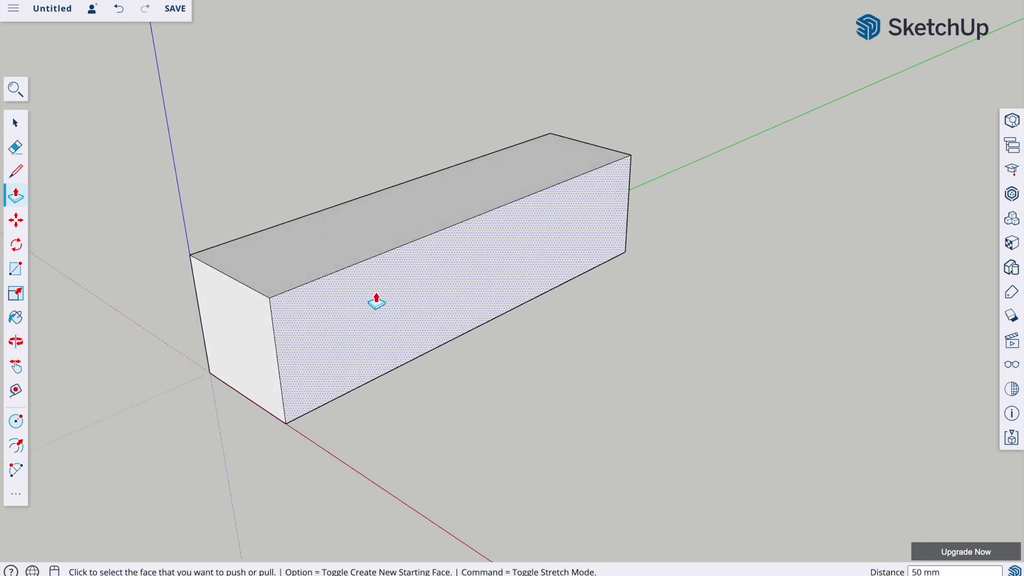
pyautogui.click(15, 122)
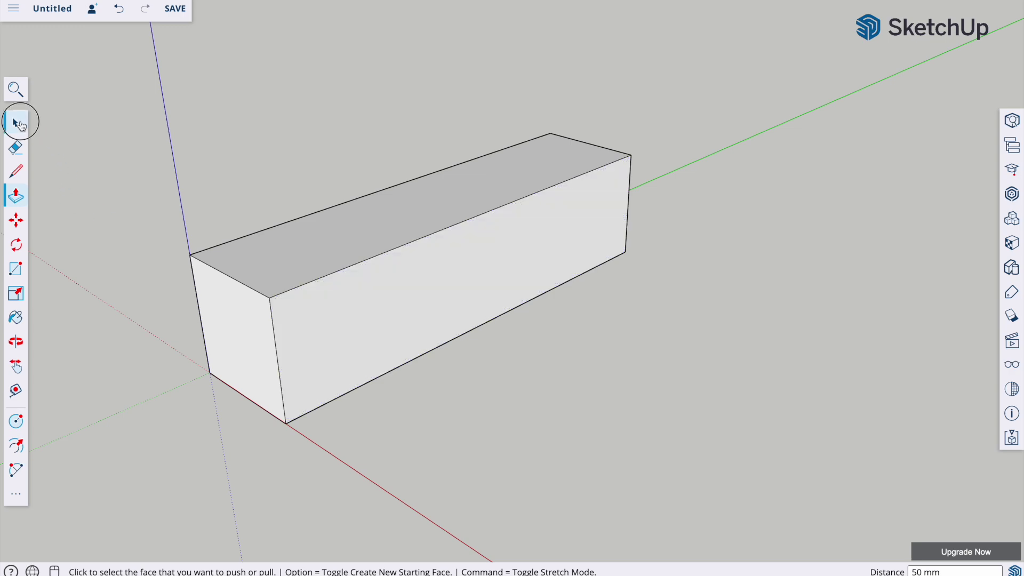
pyautogui.click(118, 68)
pyautogui.moveTo(117, 65); pyautogui.dragTo(801, 505)
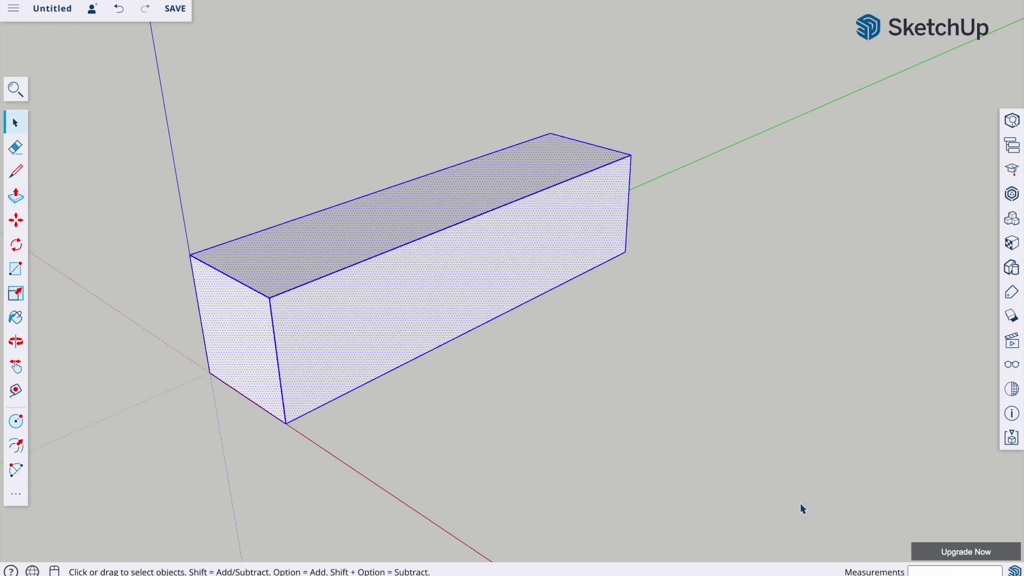
pyautogui.rightClick(414, 278)
pyautogui.click(446, 424)
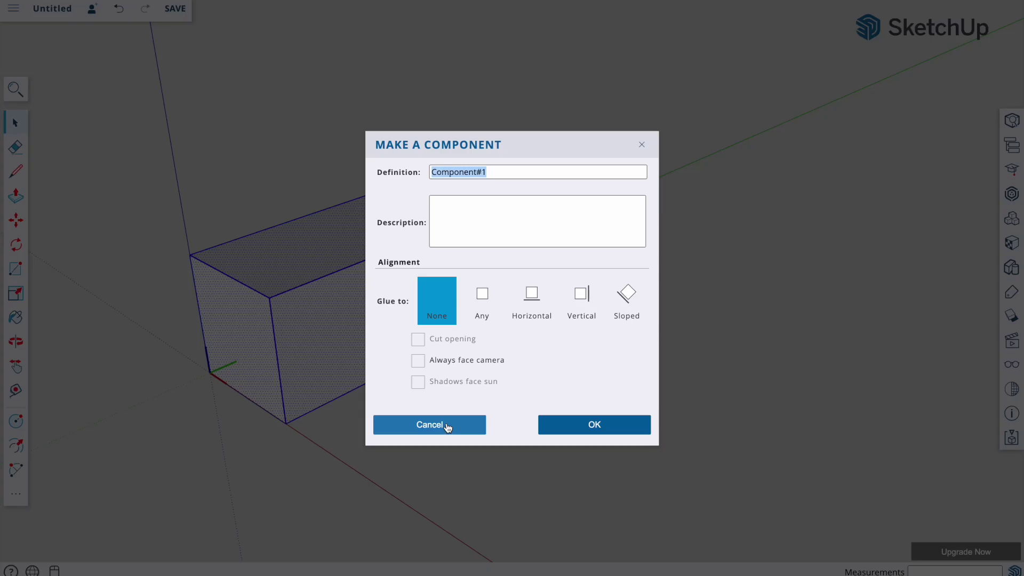
pyautogui.write('b')
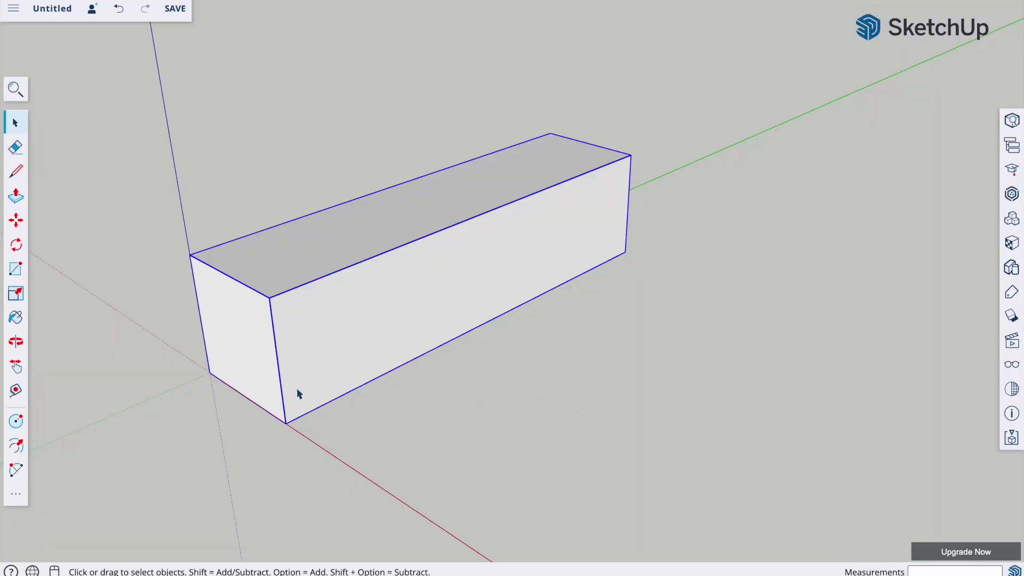
# Draw a 25 mm radius circle on the body's long side face, centred on its lower edge near the front end
pyautogui.moveTo(343, 346); pyautogui.dragTo(363, 341, button='middle')
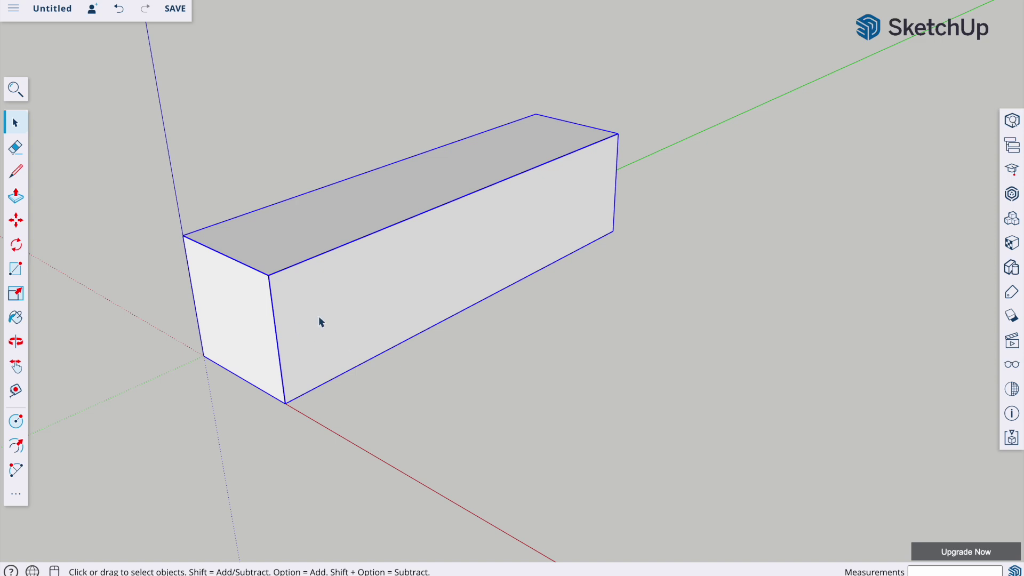
pyautogui.click(17, 422)
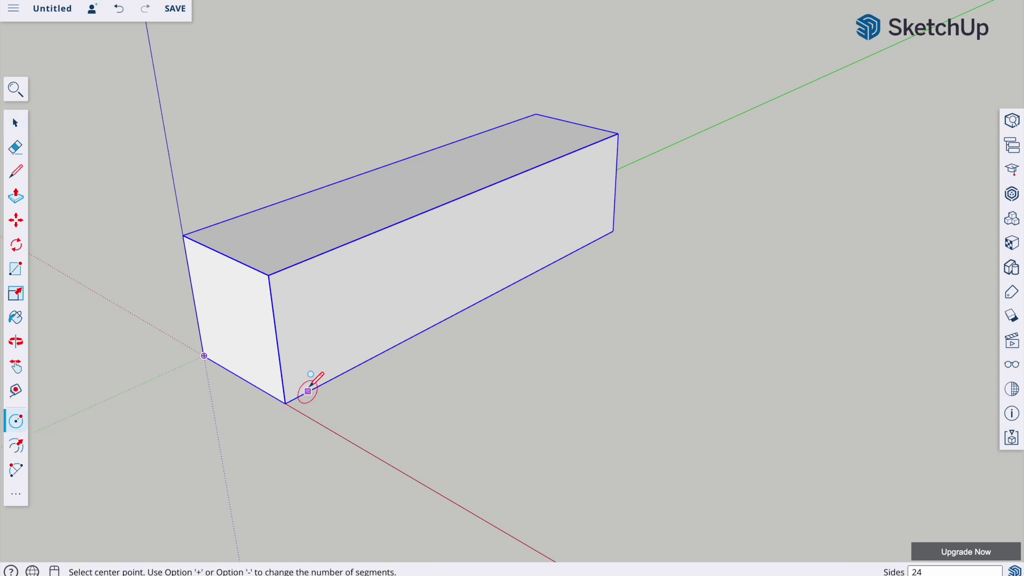
pyautogui.click(369, 359)
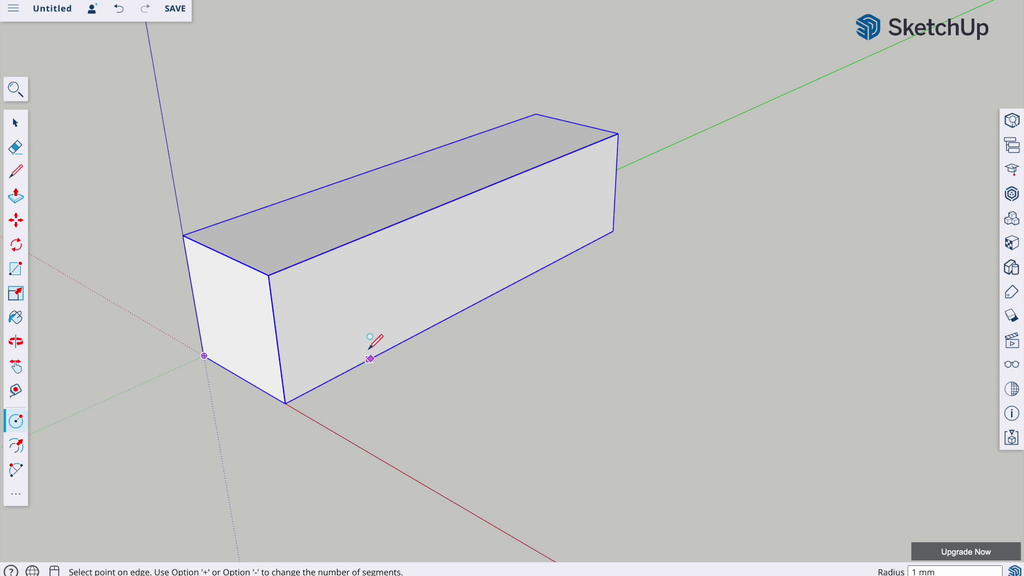
pyautogui.click(366, 303)
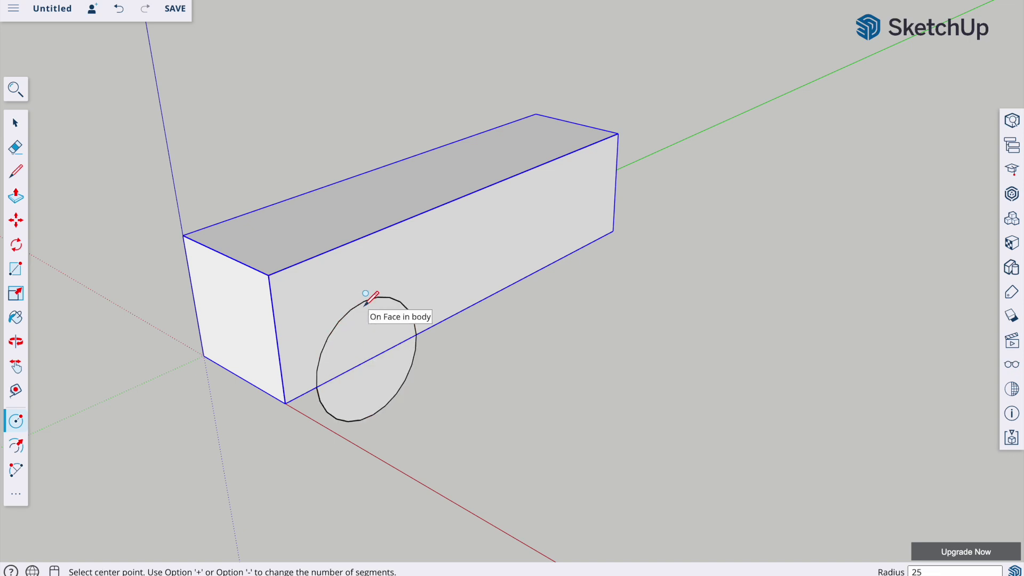
# Push/Pull the circle 25 mm outward from the body to form a wheel
pyautogui.click(16, 197)
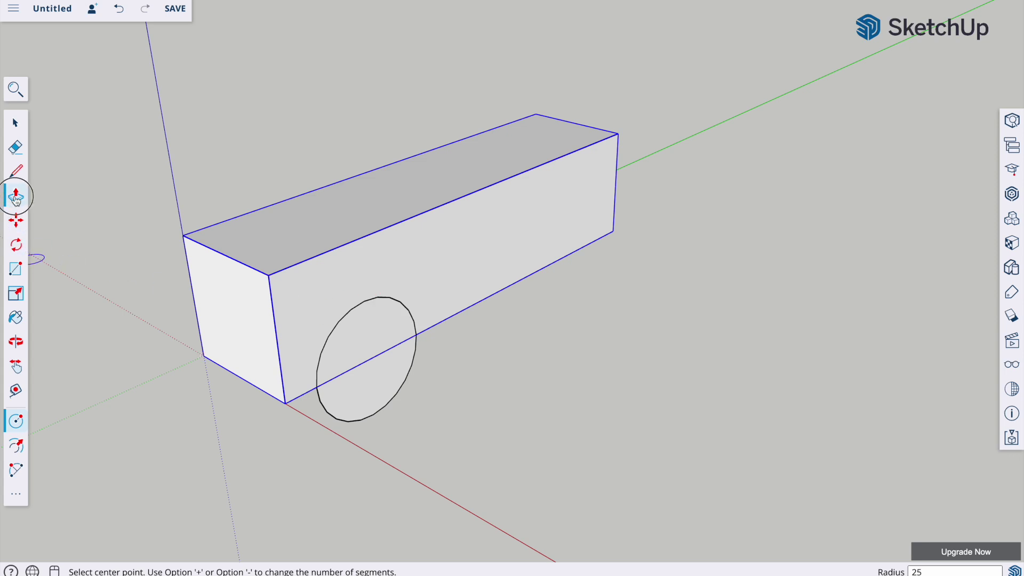
pyautogui.click(352, 341)
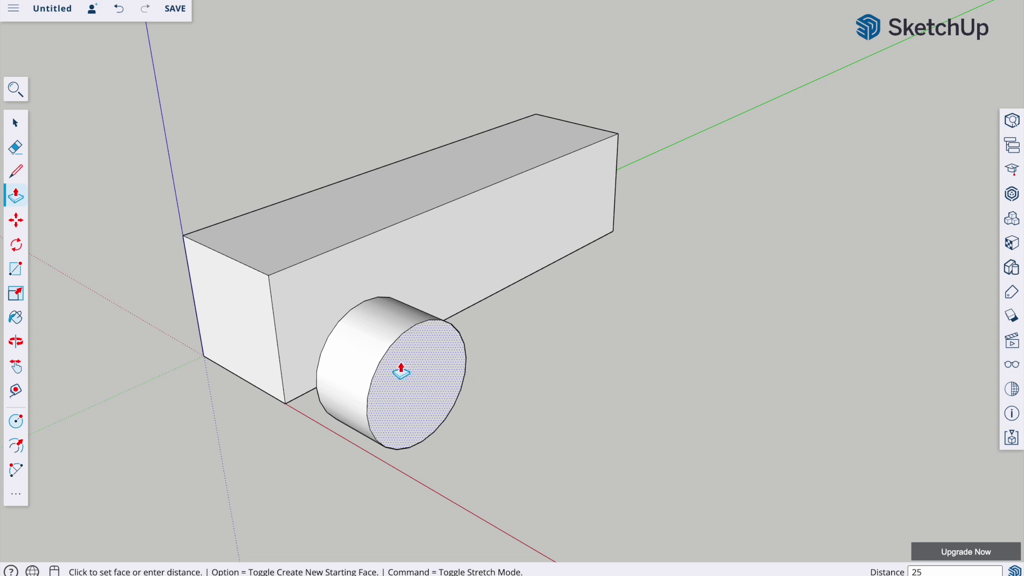
pyautogui.click(401, 370)
# Offset the edge of the wheel's outer face 20 mm inward
pyautogui.moveTo(400, 371); pyautogui.dragTo(250, 346, button='middle')
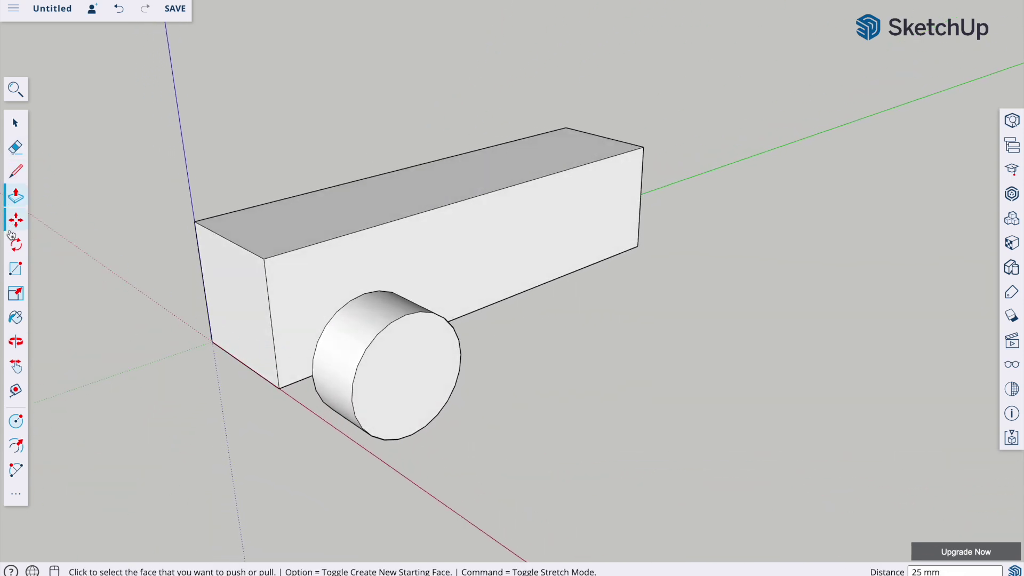
pyautogui.click(15, 124)
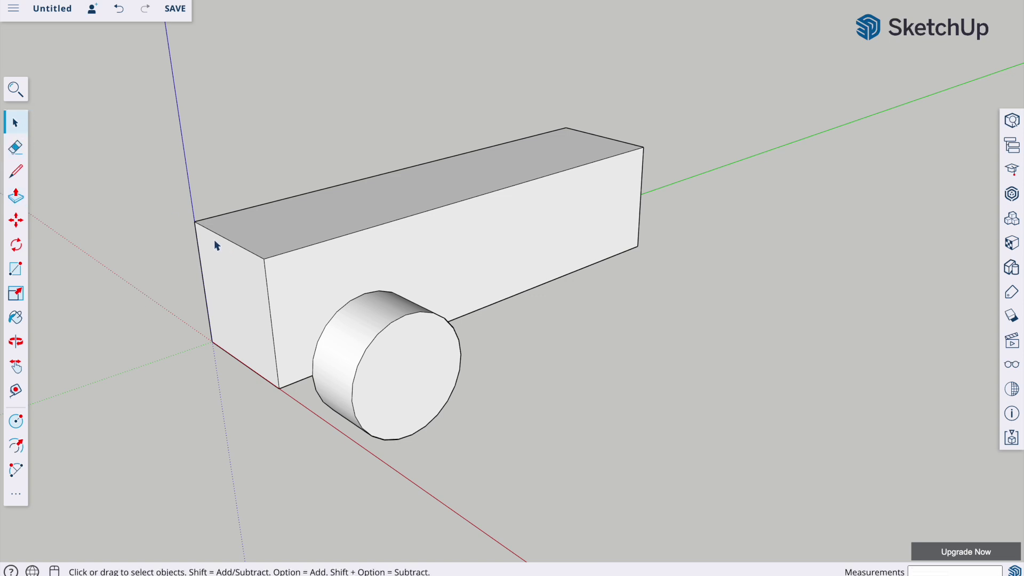
pyautogui.click(17, 451)
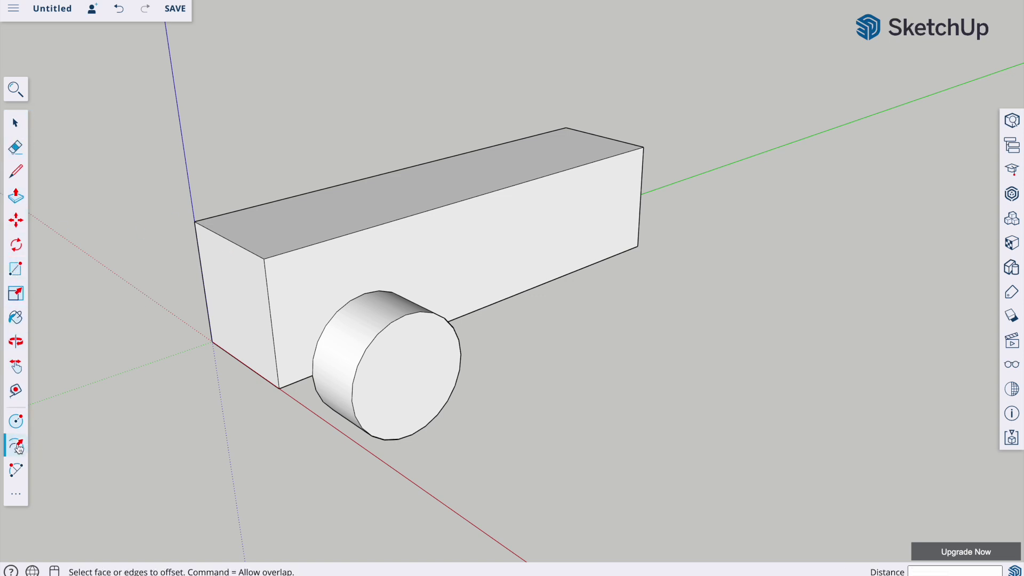
pyautogui.click(387, 344)
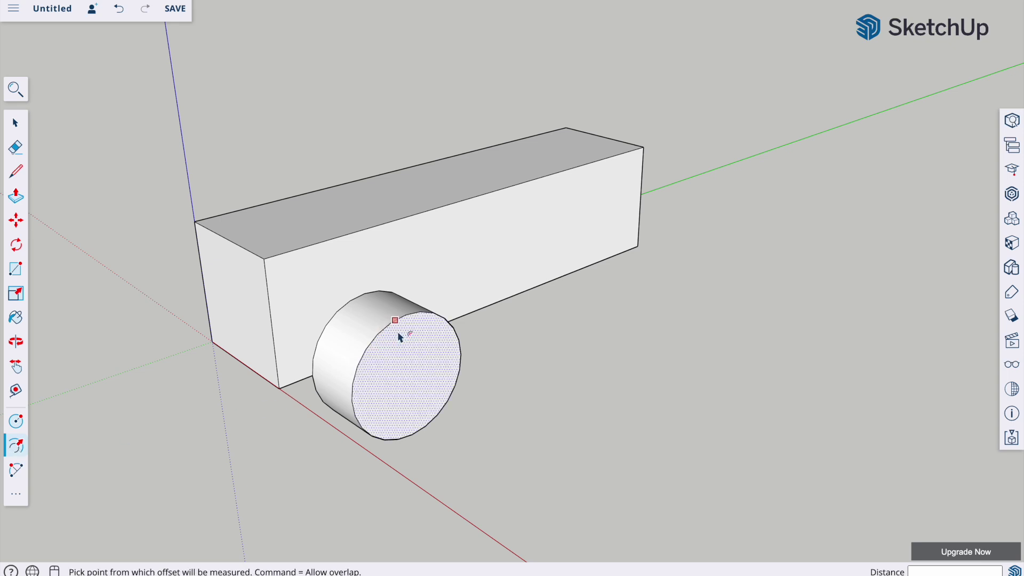
pyautogui.click(399, 327)
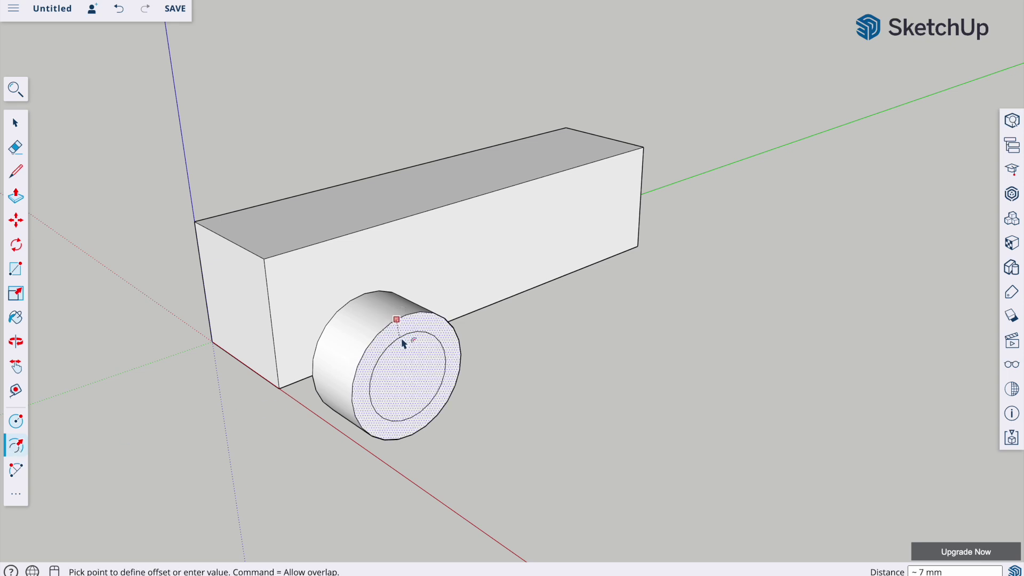
pyautogui.click(409, 368)
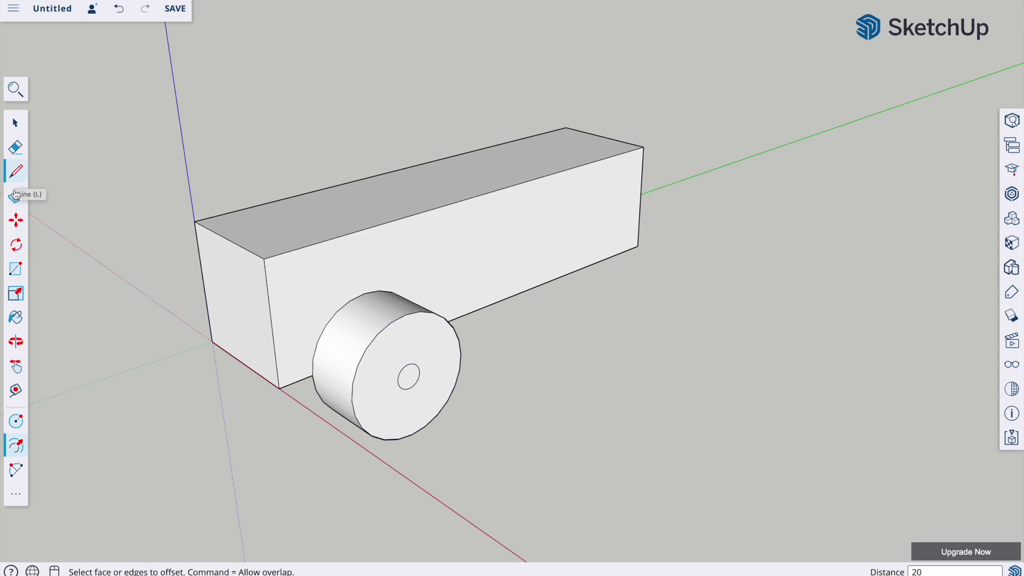
# Push/Pull the small inner circle of the wheel 50 mm outward to form an axle
pyautogui.click(16, 196)
pyautogui.click(408, 376)
pyautogui.click(501, 421)
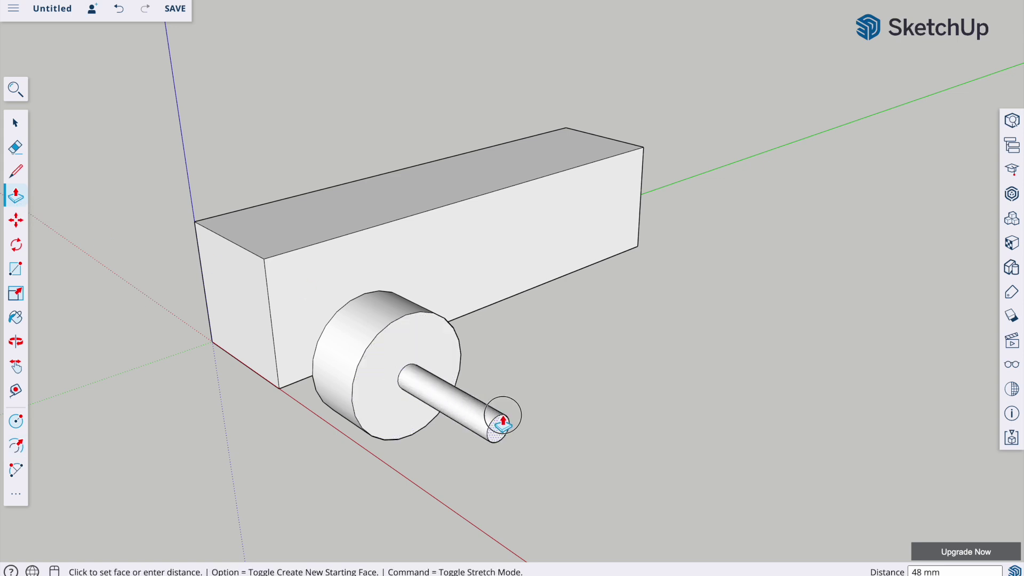
pyautogui.write('50')
pyautogui.press('Return')
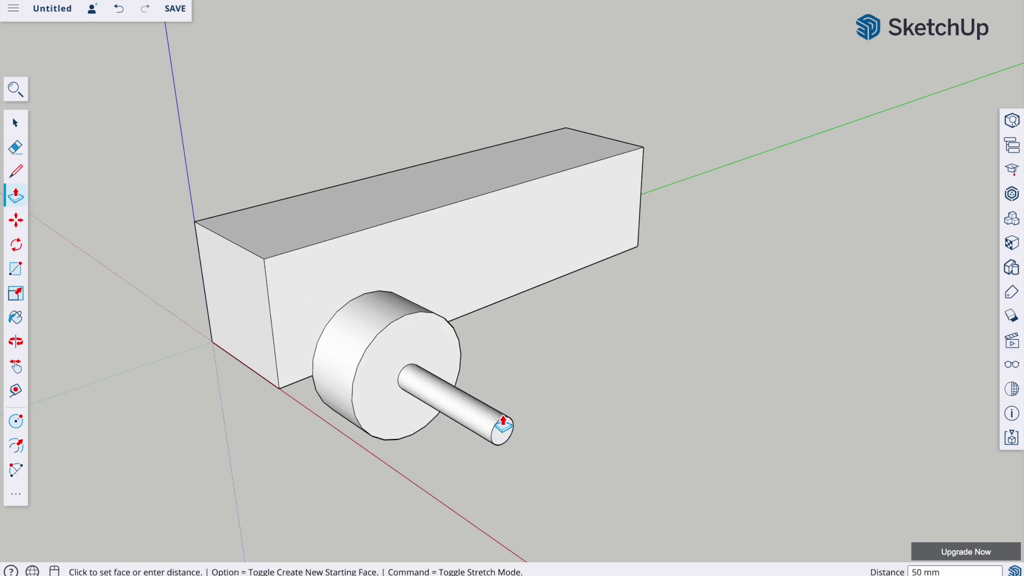
# Offset the circular edge of the axle's free end 20 mm outward to outline the second wheel
pyautogui.press('o')
pyautogui.moveTo(459, 406); pyautogui.dragTo(465, 300)
pyautogui.press('p')
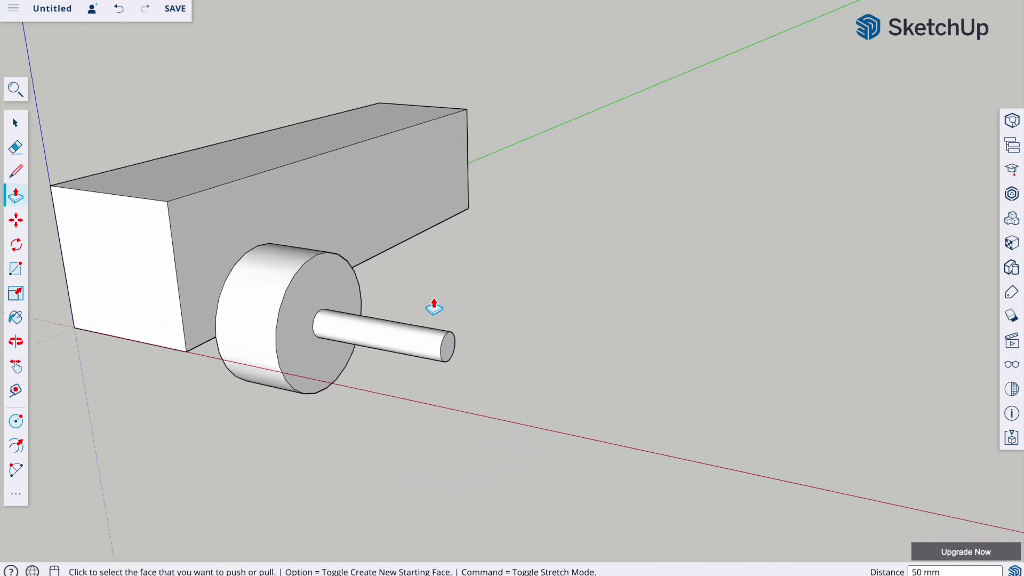
pyautogui.moveTo(316, 293); pyautogui.dragTo(292, 323, button='middle')
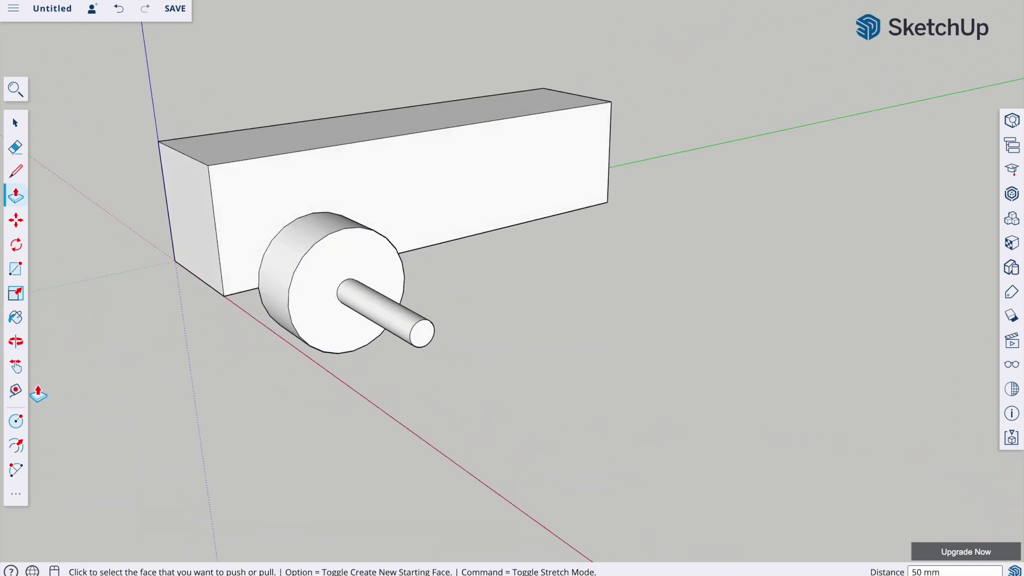
pyautogui.click(17, 422)
pyautogui.click(16, 448)
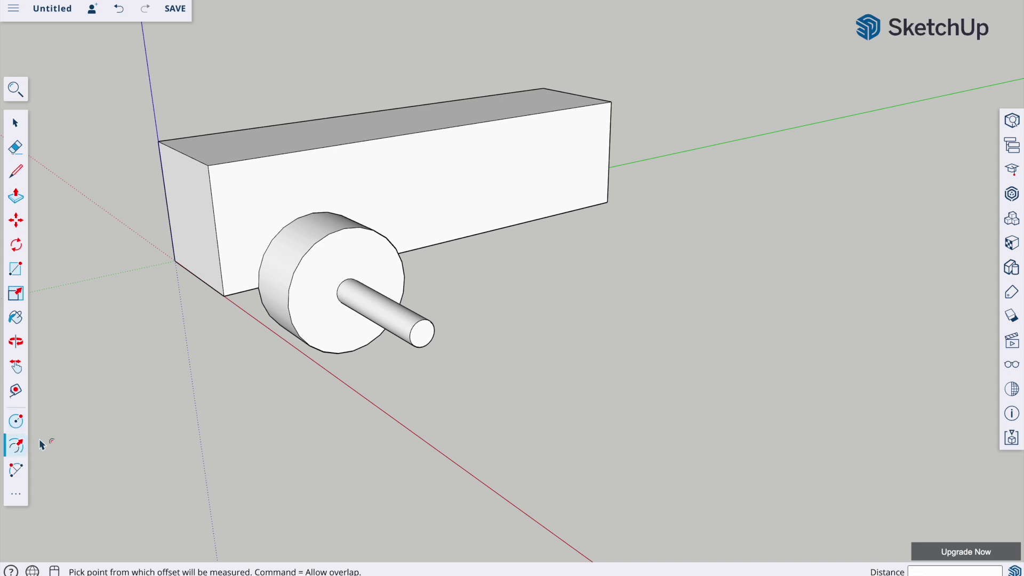
pyautogui.click(423, 332)
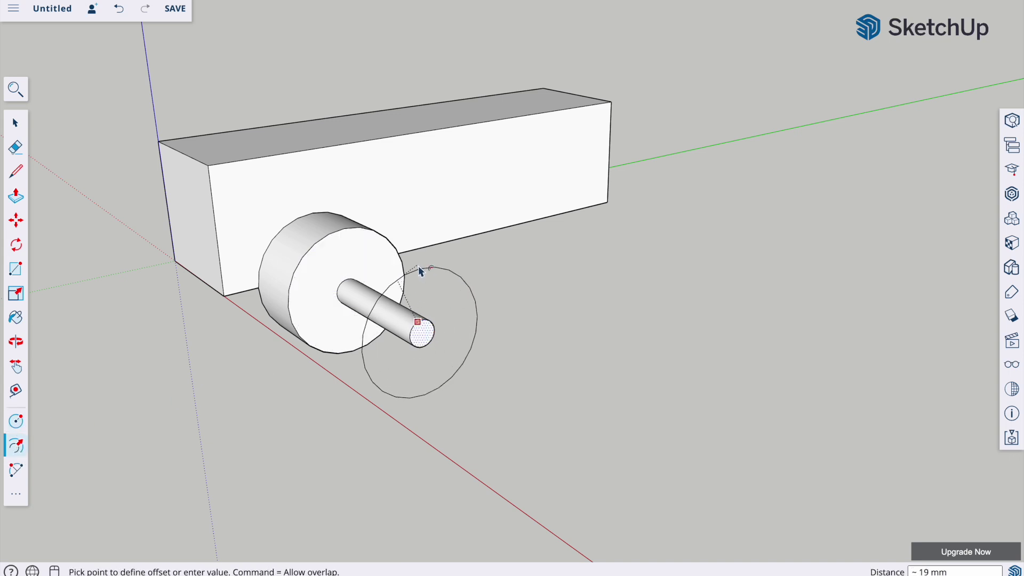
pyautogui.click(421, 271)
pyautogui.press('Return')
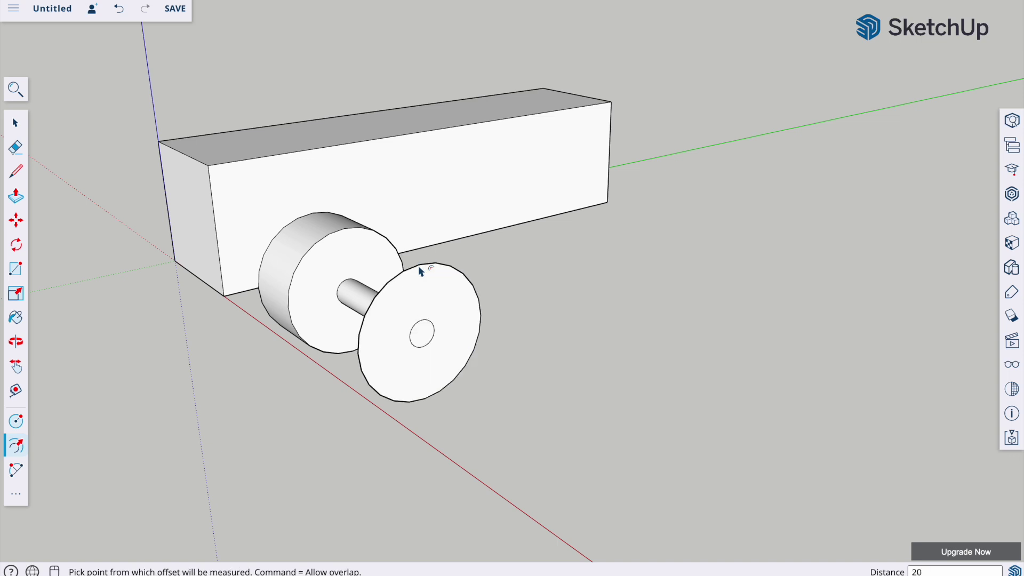
# Push/Pull the ring around the axle's end 25 mm outward to form the second wheel
pyautogui.click(16, 196)
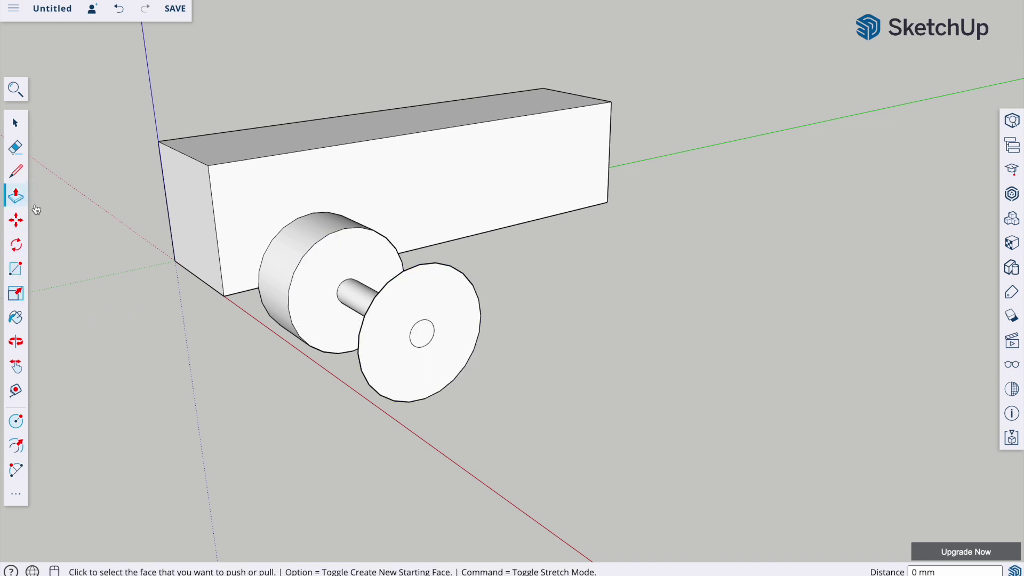
pyautogui.click(404, 298)
pyautogui.click(471, 338)
pyautogui.write('25')
pyautogui.press('Return')
# Push/Pull the recessed axle face flush with the second wheel's outer face and erase the leftover circle there
pyautogui.moveTo(533, 336); pyautogui.dragTo(393, 279, button='middle')
pyautogui.click(419, 326)
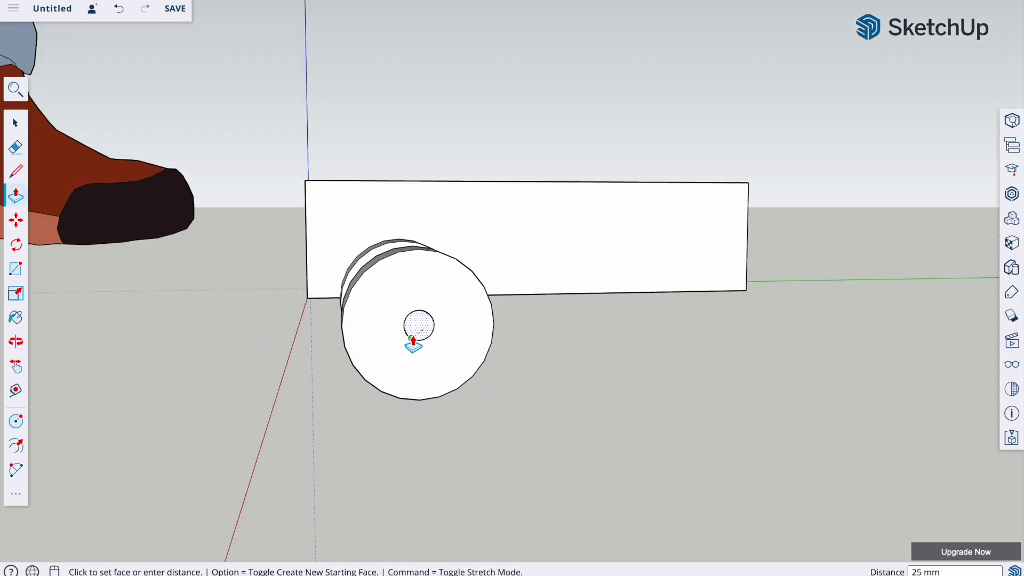
pyautogui.moveTo(411, 348); pyautogui.dragTo(400, 393, button='middle')
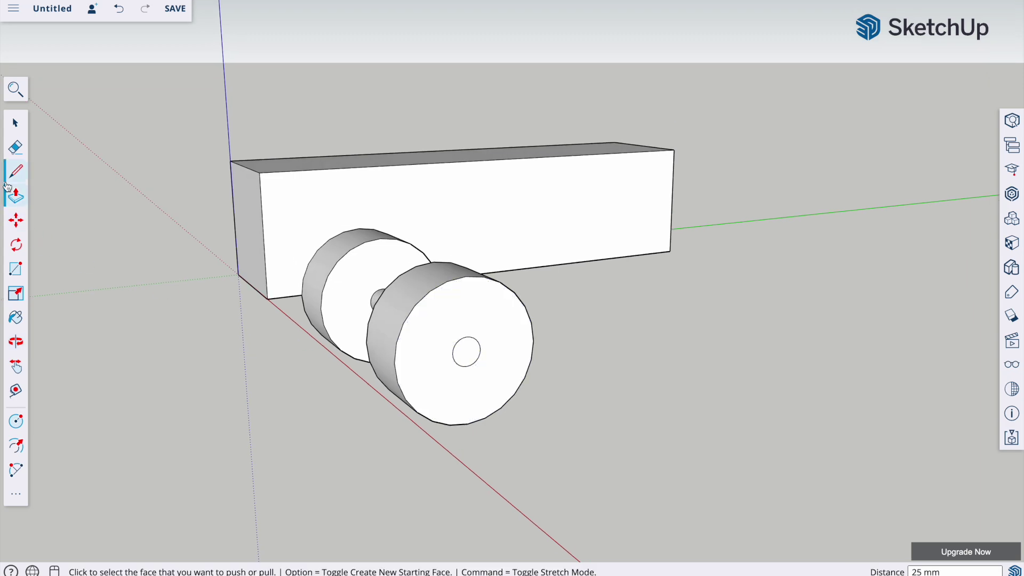
pyautogui.click(16, 147)
pyautogui.click(470, 337)
# Select both wheels with their axle and make them a single component
pyautogui.moveTo(355, 300)
pyautogui.mouseDown(button='middle')
pyautogui.moveTo(706, 374)
pyautogui.moveTo(375, 331)
pyautogui.moveTo(631, 366)
pyautogui.moveTo(497, 379)
pyautogui.moveTo(483, 375)
pyautogui.moveTo(478, 354)
pyautogui.moveTo(384, 347)
pyautogui.mouseUp(button='middle')
pyautogui.click(15, 123)
pyautogui.moveTo(225, 227); pyautogui.dragTo(635, 469)
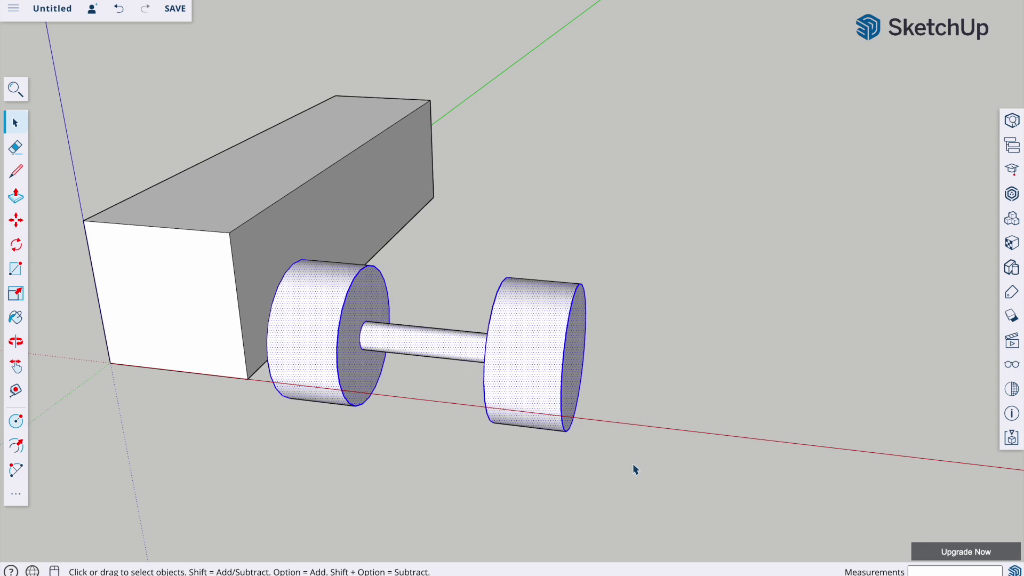
pyautogui.rightClick(526, 344)
pyautogui.click(562, 362)
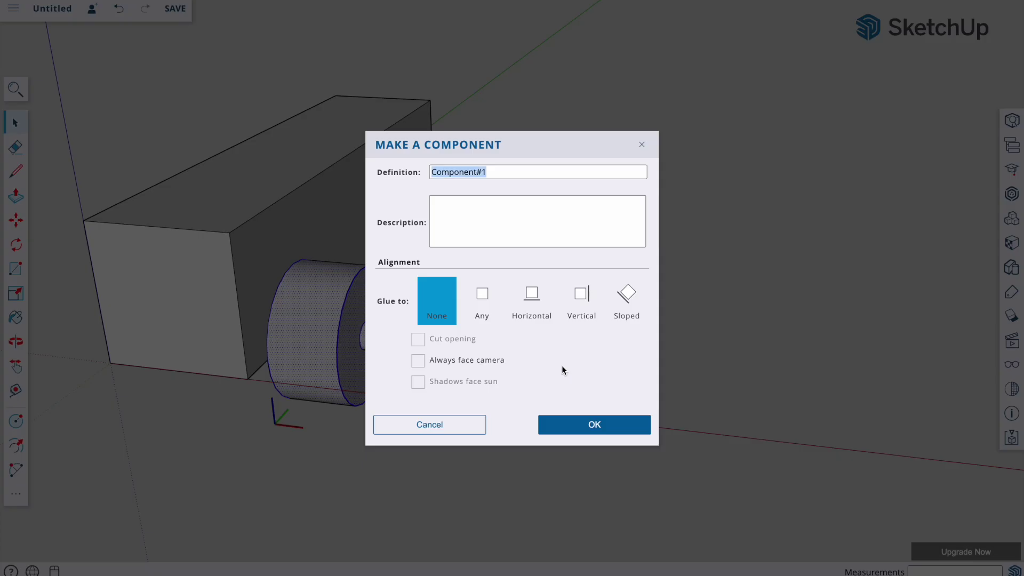
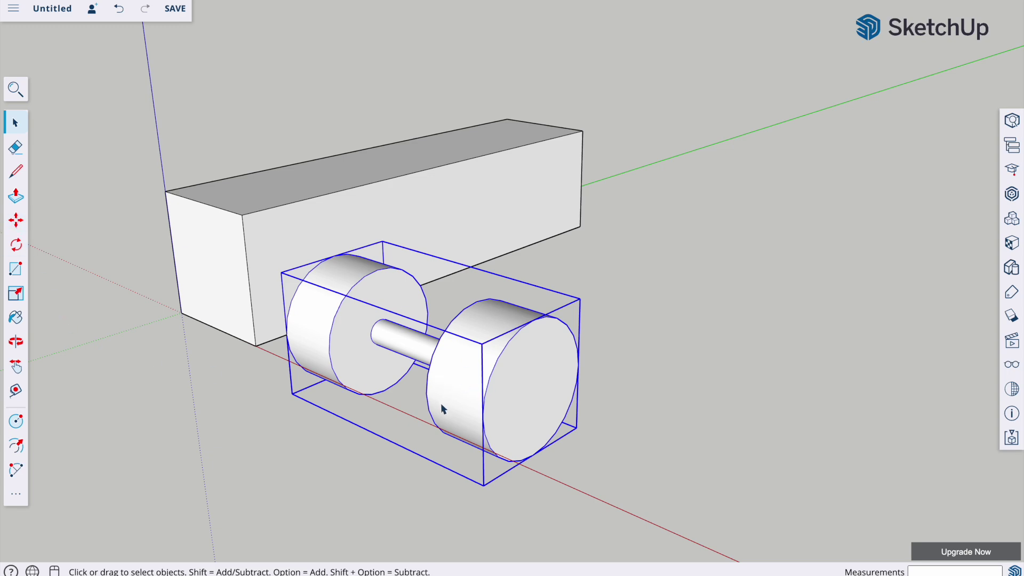
# Move the wheel component across the body so a wheel sits on each side, snapping a wheel's inner rim to the lower front corner
pyautogui.scroll(5, 442, 409)
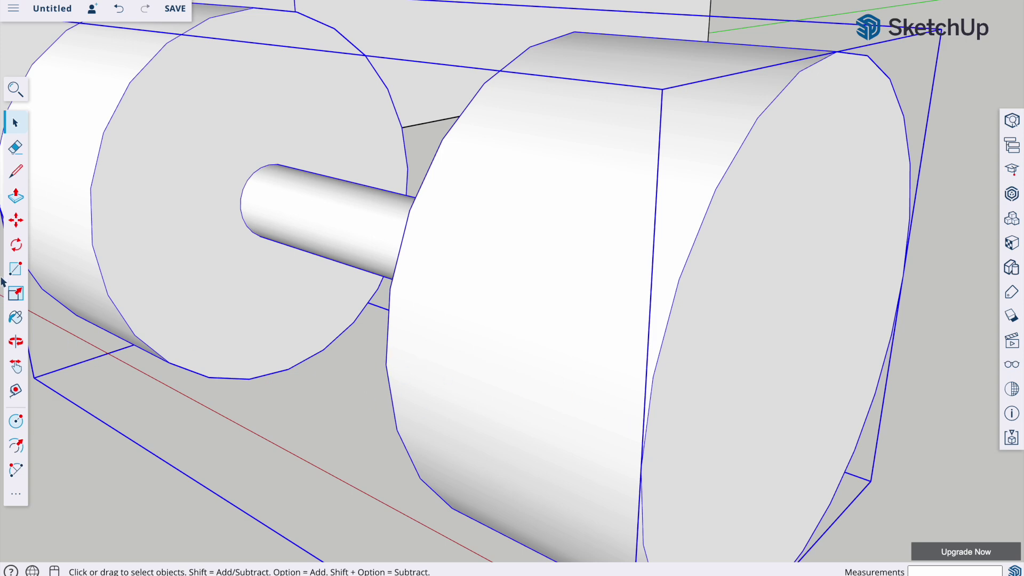
pyautogui.press('o')
pyautogui.moveTo(320, 299); pyautogui.dragTo(523, 378)
pyautogui.press('m')
pyautogui.press('o')
pyautogui.press('m')
pyautogui.scroll(5, 517, 370)
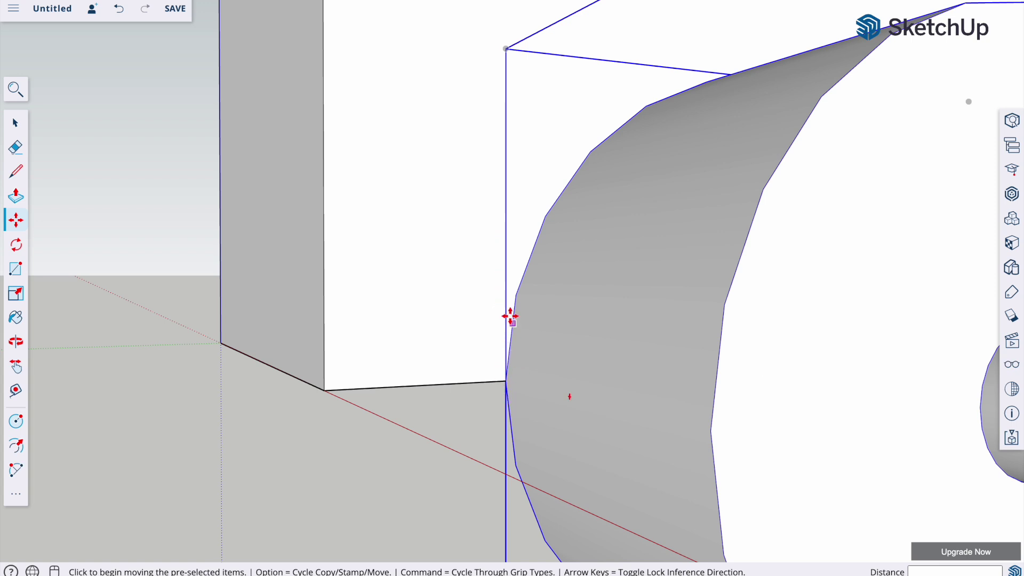
pyautogui.moveTo(713, 391); pyautogui.dragTo(515, 320, button='middle')
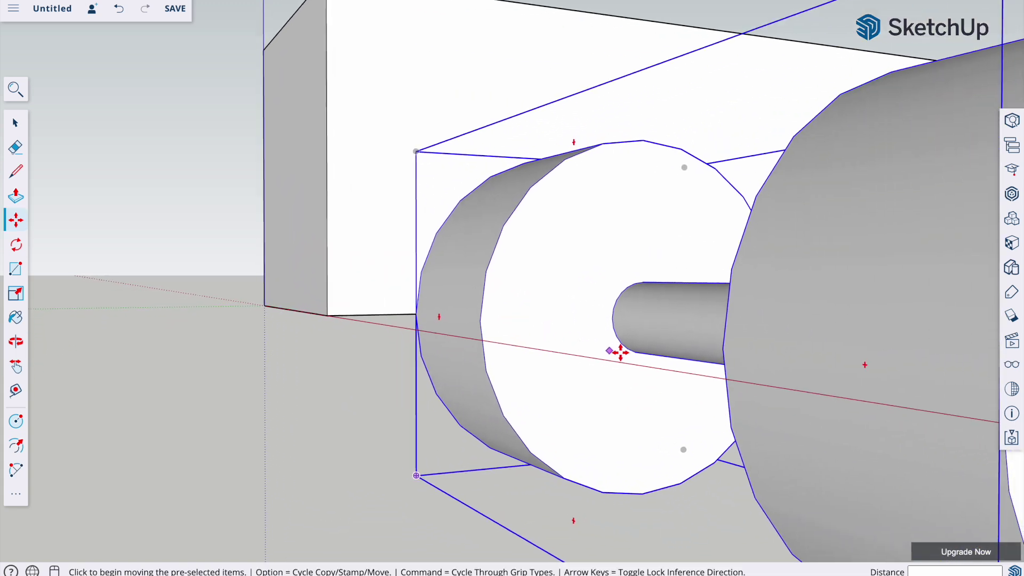
pyautogui.click(724, 350)
pyautogui.moveTo(724, 349); pyautogui.dragTo(146, 331, button='middle')
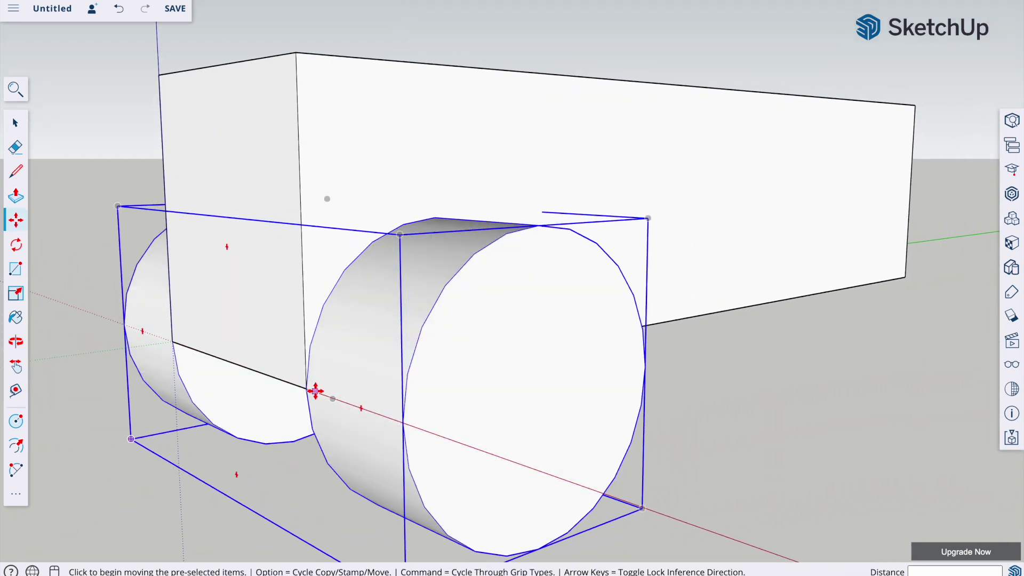
# Copy the wheel component 150 mm along the green axis, placing its inner rim at the body's lower rear corner
pyautogui.moveTo(739, 384); pyautogui.dragTo(489, 357, button='middle')
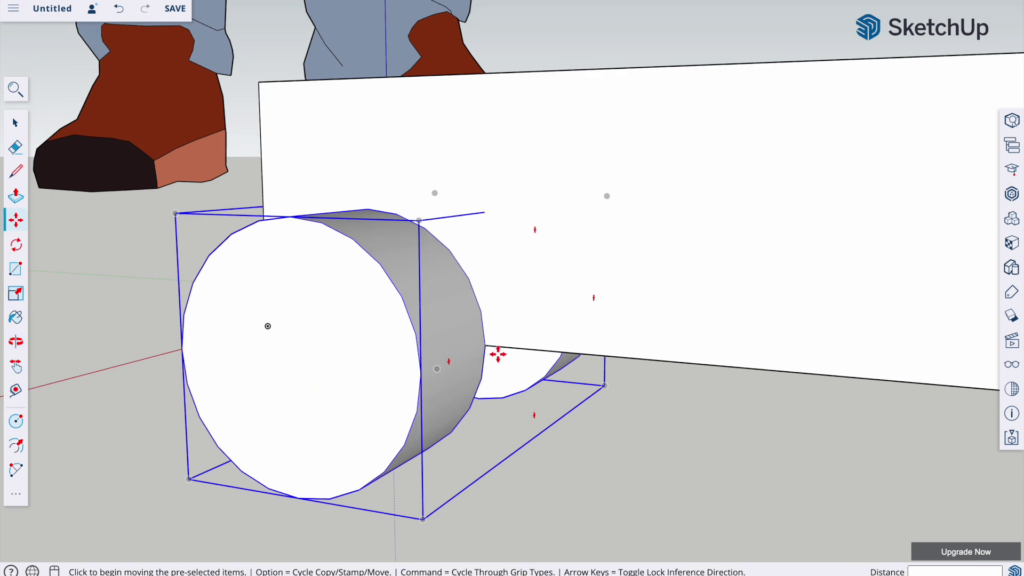
pyautogui.click(485, 346)
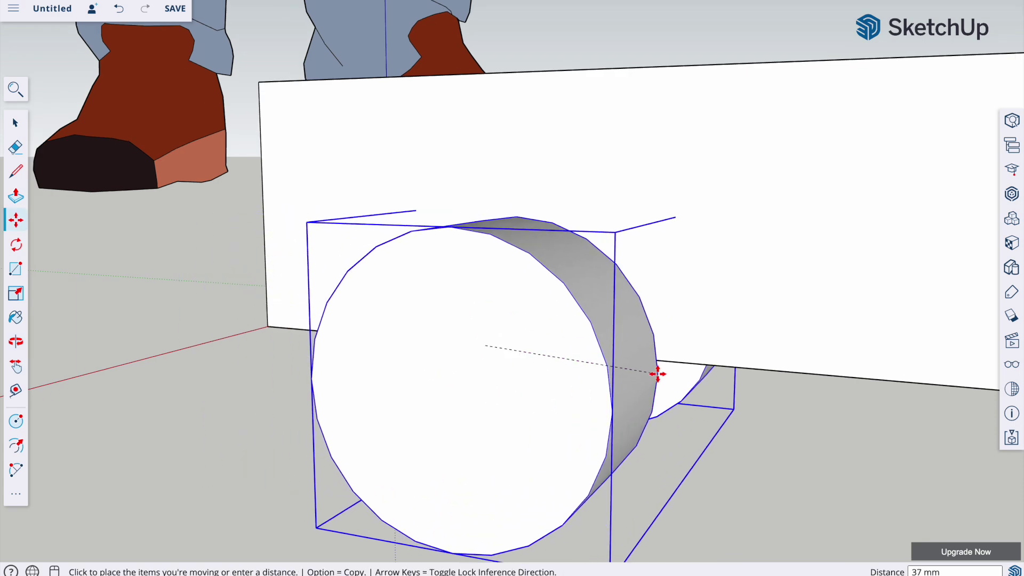
pyautogui.scroll(5, 656, 372)
pyautogui.scroll(-5, 657, 372)
pyautogui.moveTo(686, 366); pyautogui.dragTo(434, 359, button='middle')
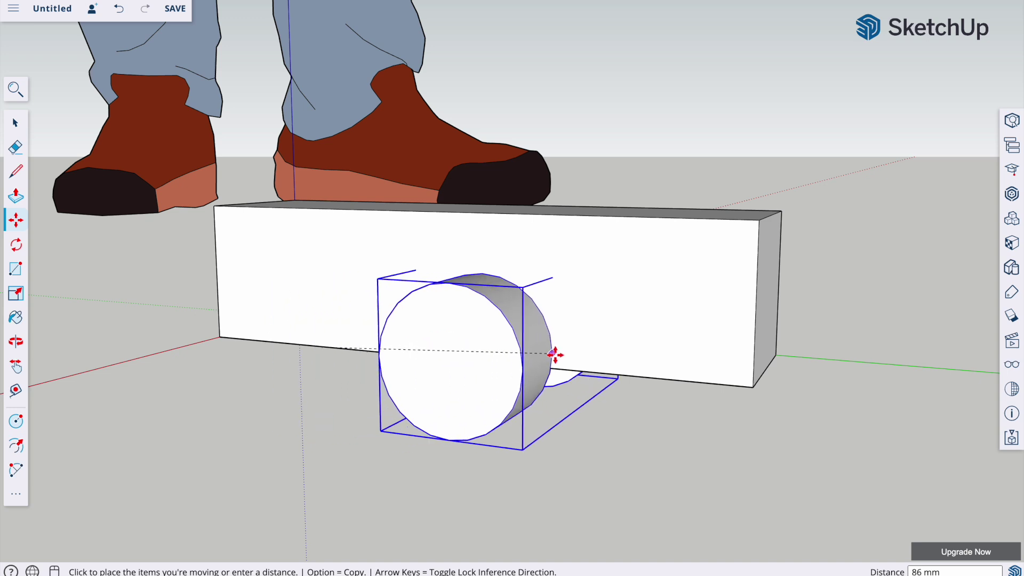
pyautogui.press('alt')
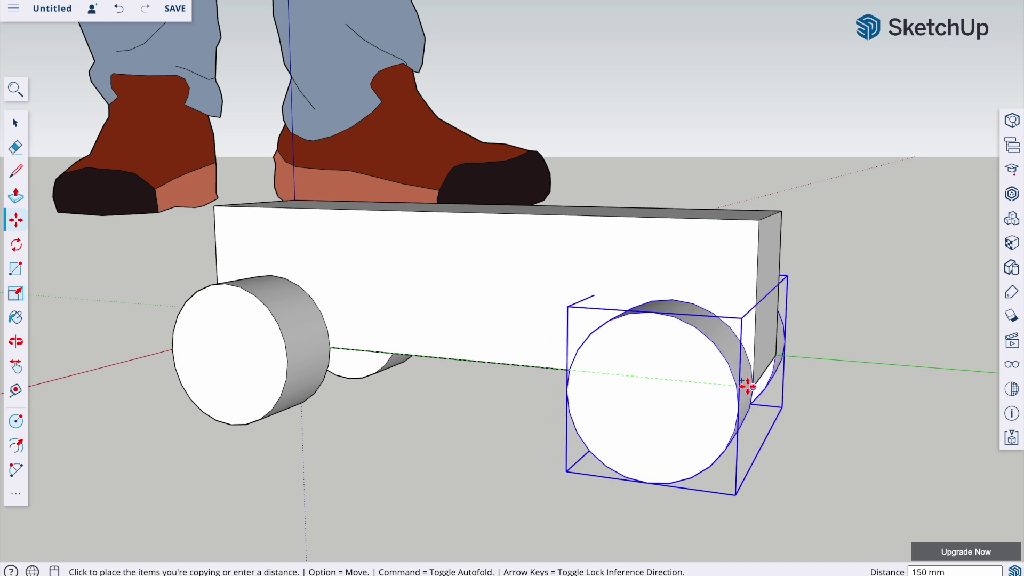
pyautogui.click(749, 386)
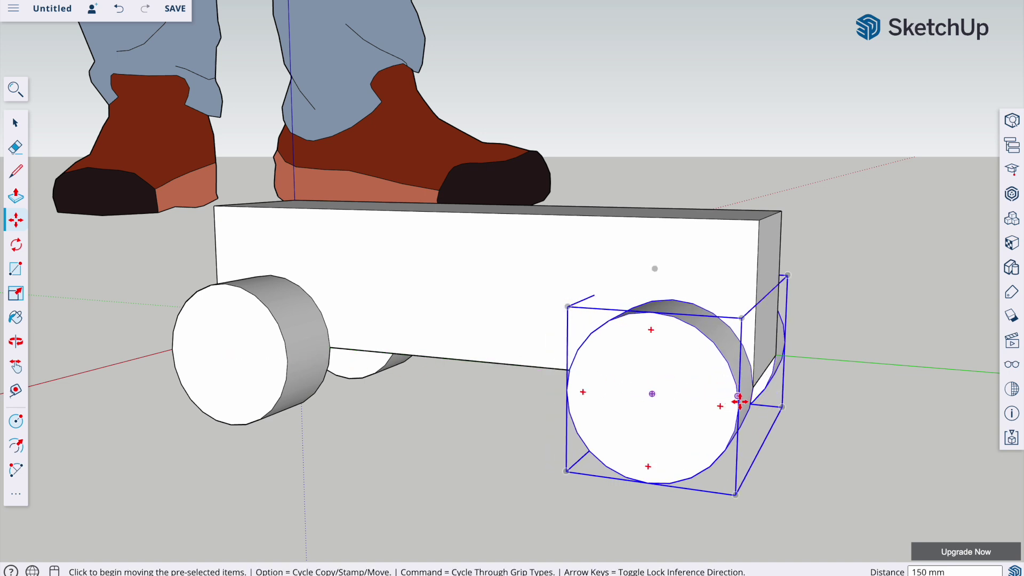
# Move the rear wheel component 15 mm toward the body's front along the green axis and 15 mm upward
pyautogui.click(744, 400)
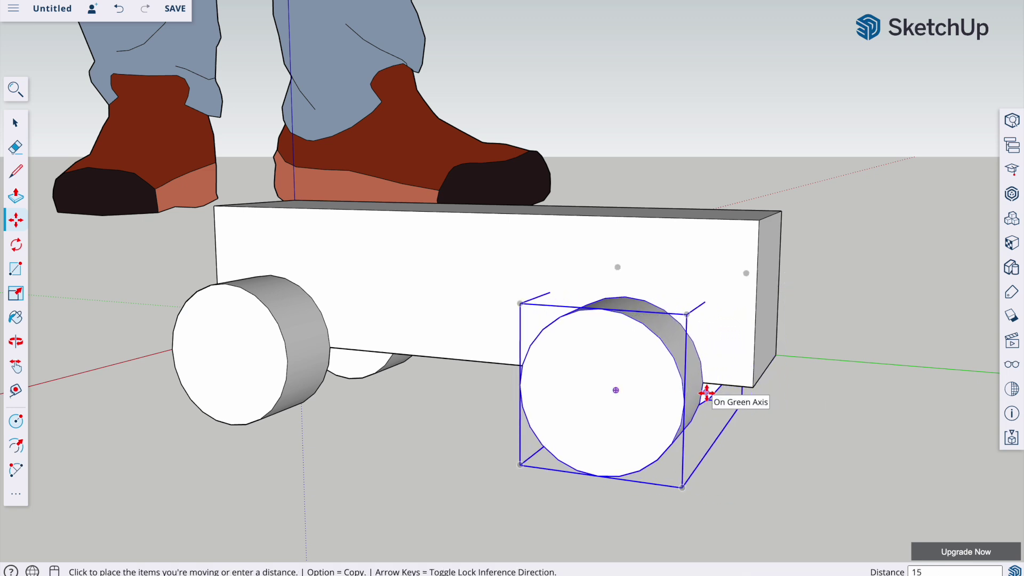
pyautogui.click(703, 392)
pyautogui.click(647, 412)
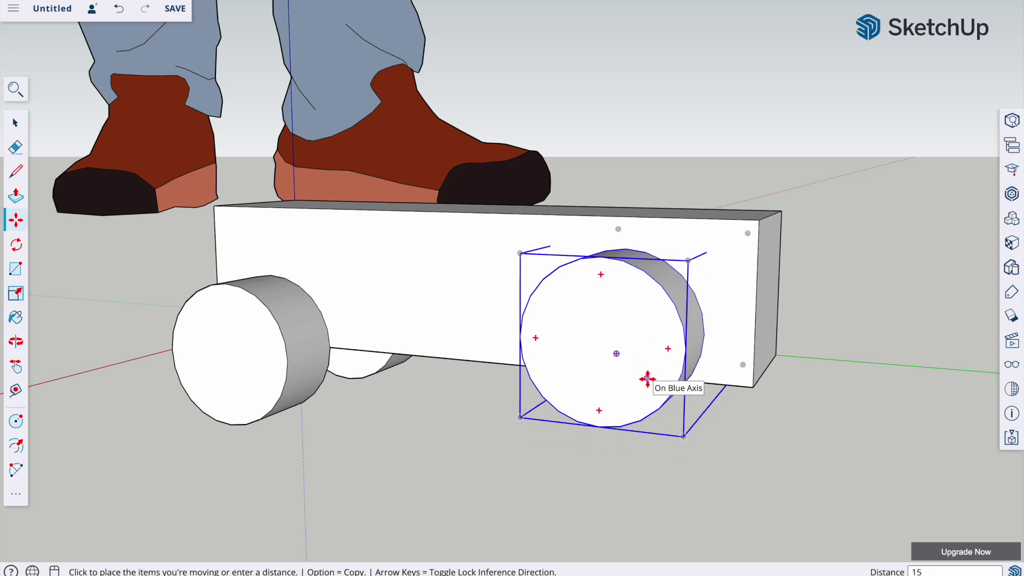
pyautogui.click(650, 378)
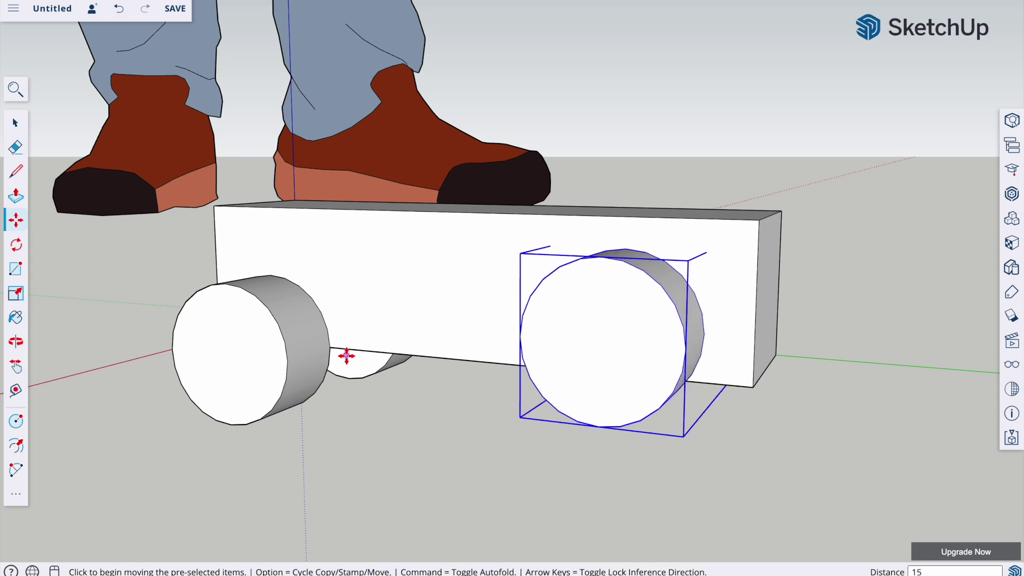
# Move the front wheel component 15 mm toward the body's rear along the green axis and 15 mm upward
pyautogui.click(238, 336)
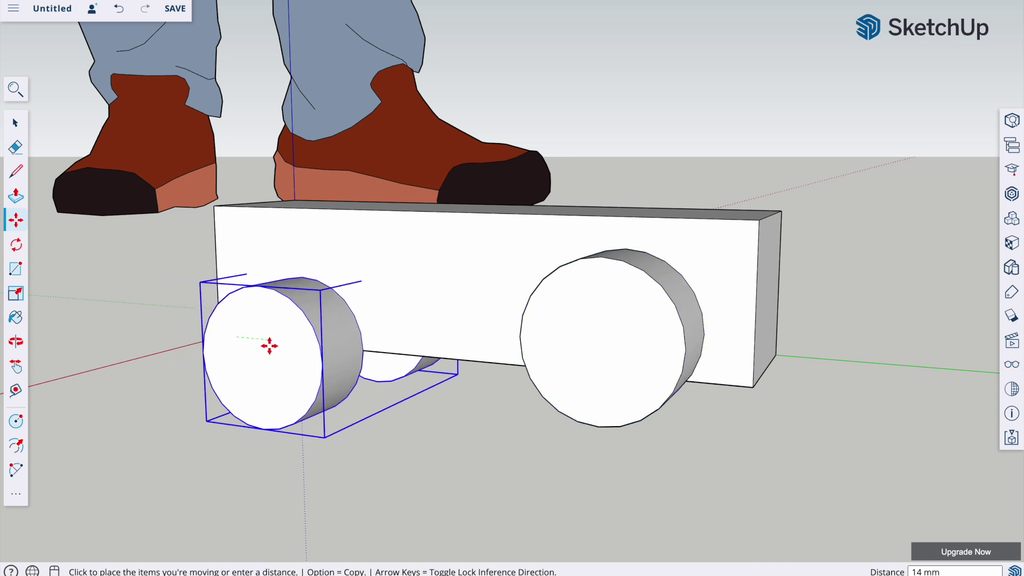
pyautogui.write('1')
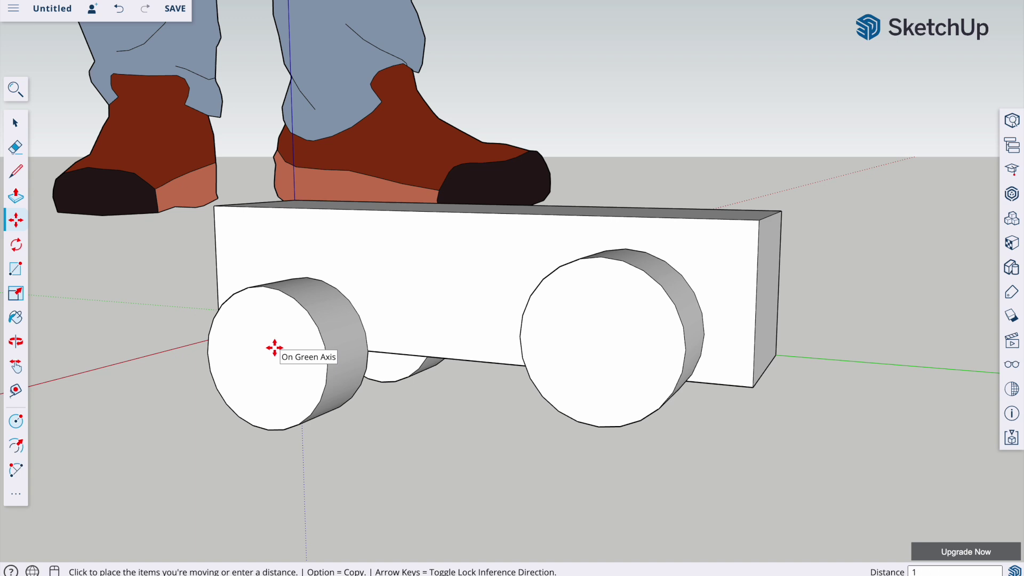
pyautogui.write('0')
pyautogui.press('Return')
pyautogui.click(275, 348)
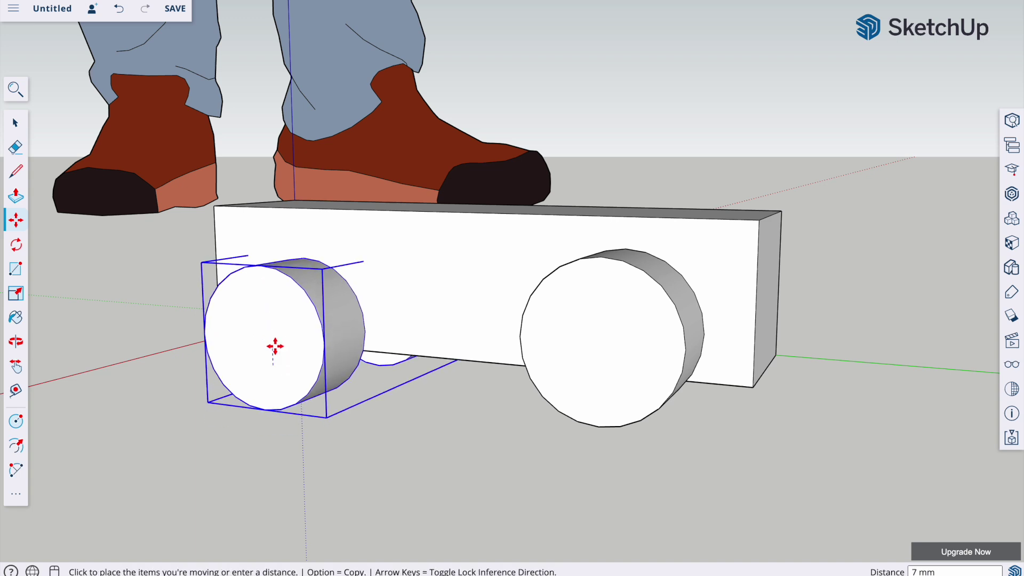
pyautogui.write('15')
pyautogui.press('Return')
# Open the box-shaped body component for editing
pyautogui.moveTo(274, 338); pyautogui.dragTo(512, 434, button='middle')
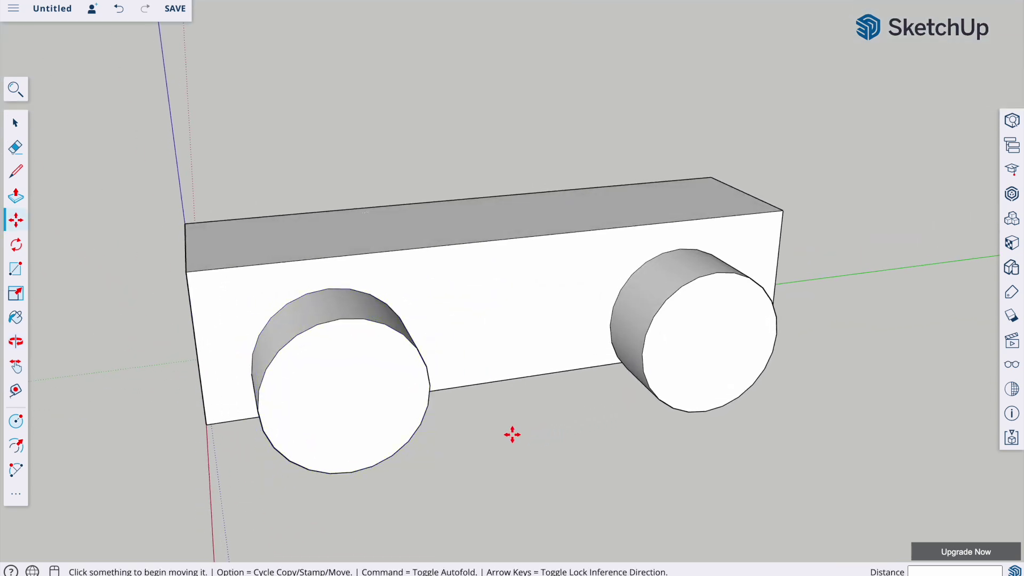
pyautogui.moveTo(370, 418); pyautogui.dragTo(637, 434, button='middle')
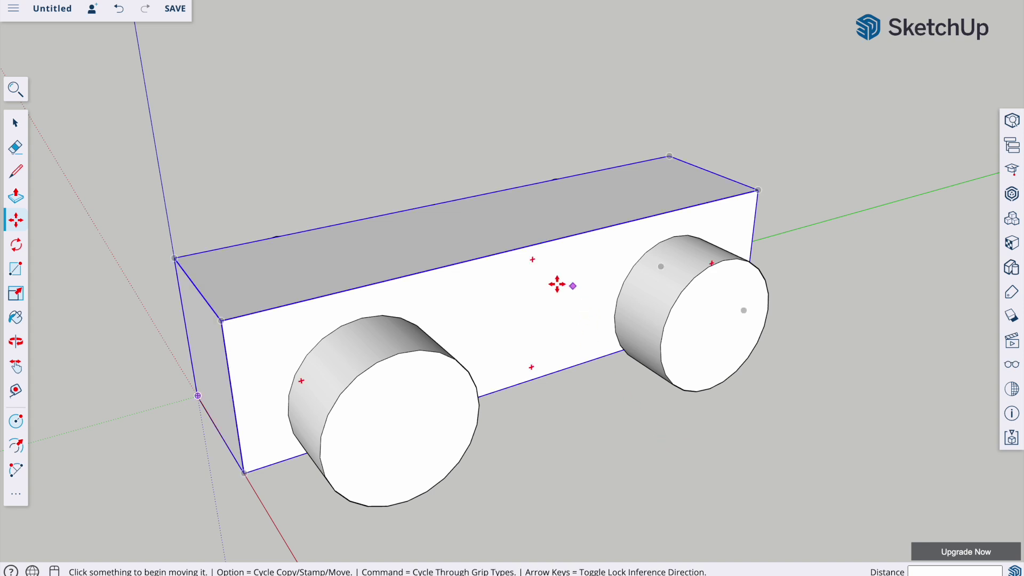
pyautogui.moveTo(690, 338); pyautogui.dragTo(603, 373, button='middle')
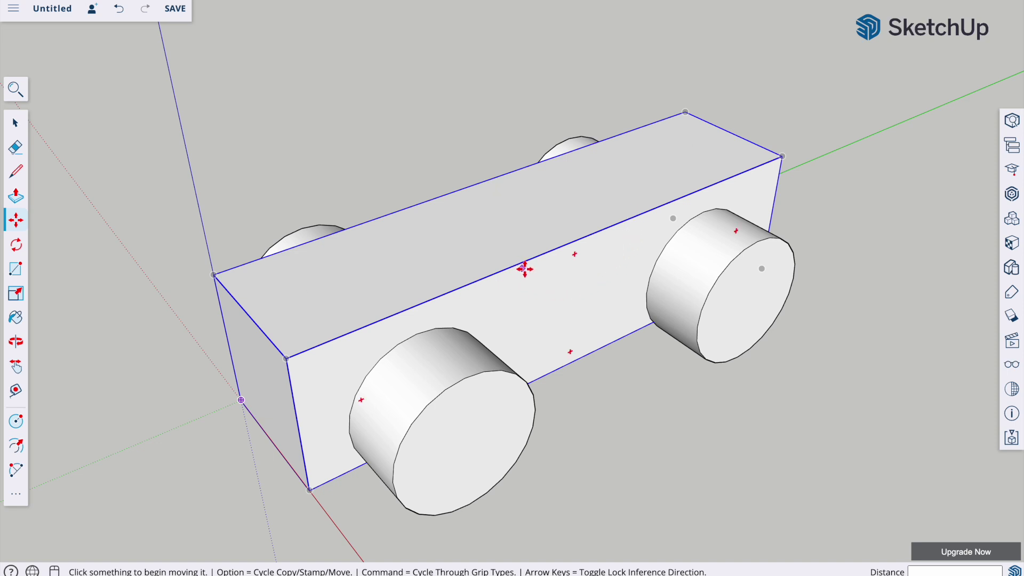
pyautogui.click(15, 123)
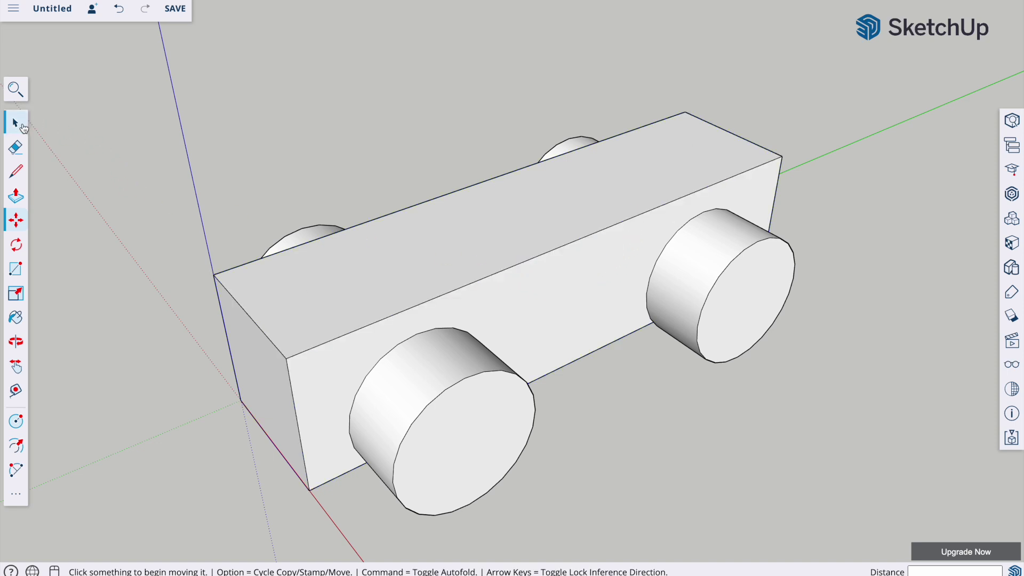
pyautogui.rightClick(486, 230)
pyautogui.click(515, 305)
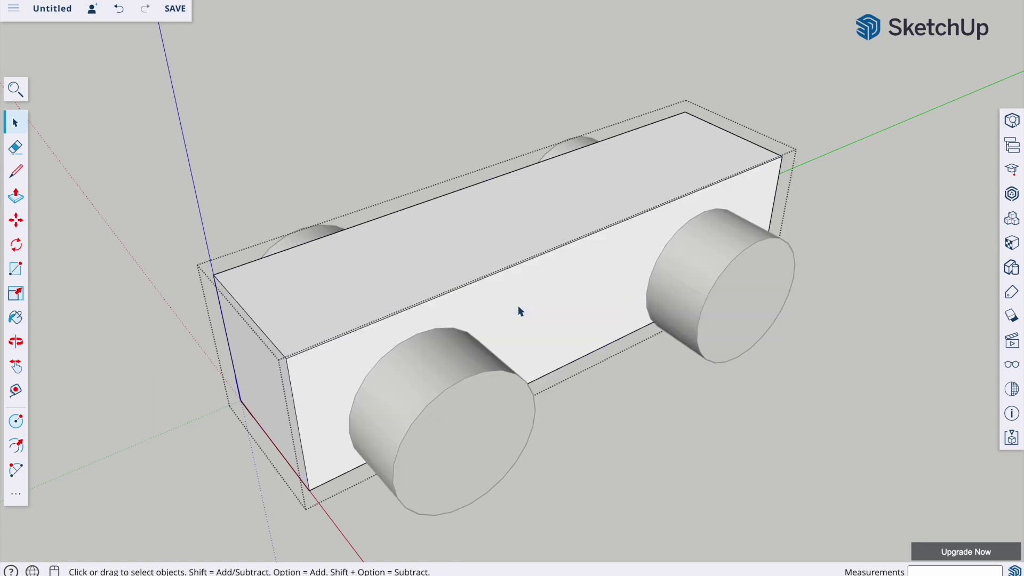
# Draw a 70 by 50 mm rectangle at each end of the body's top face, starting from its front and rear corners
pyautogui.click(16, 270)
pyautogui.click(213, 275)
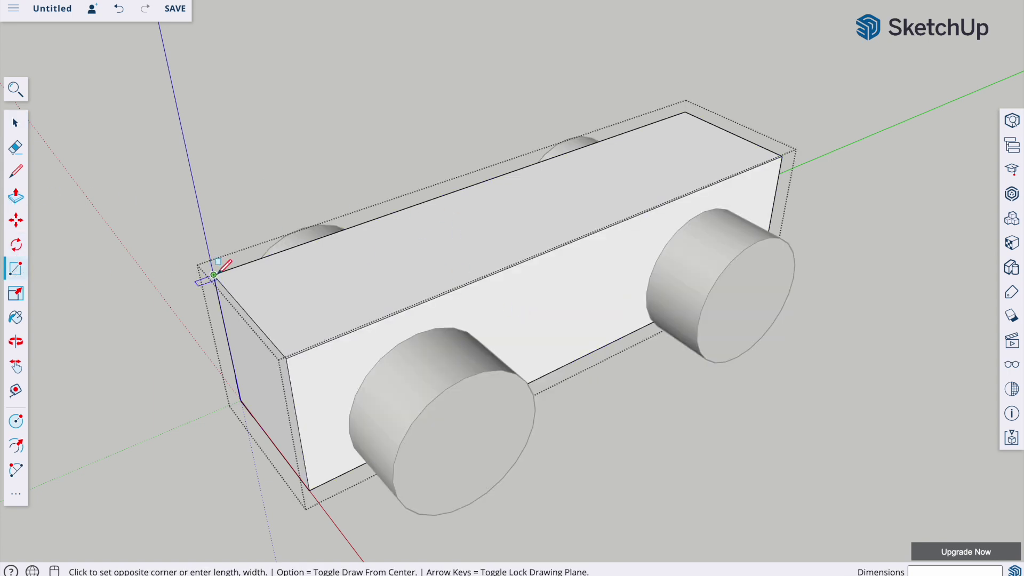
pyautogui.click(498, 271)
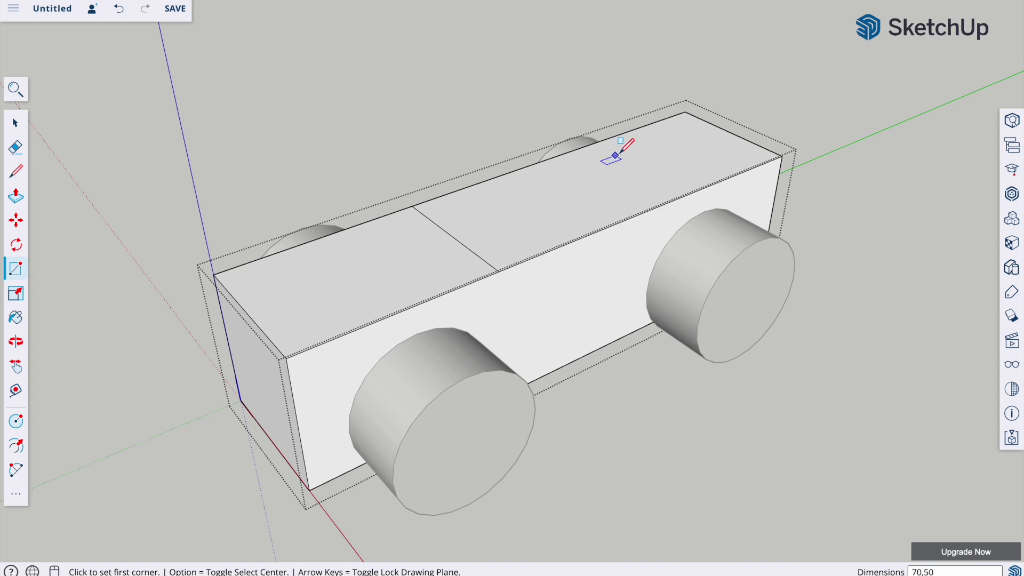
pyautogui.click(686, 112)
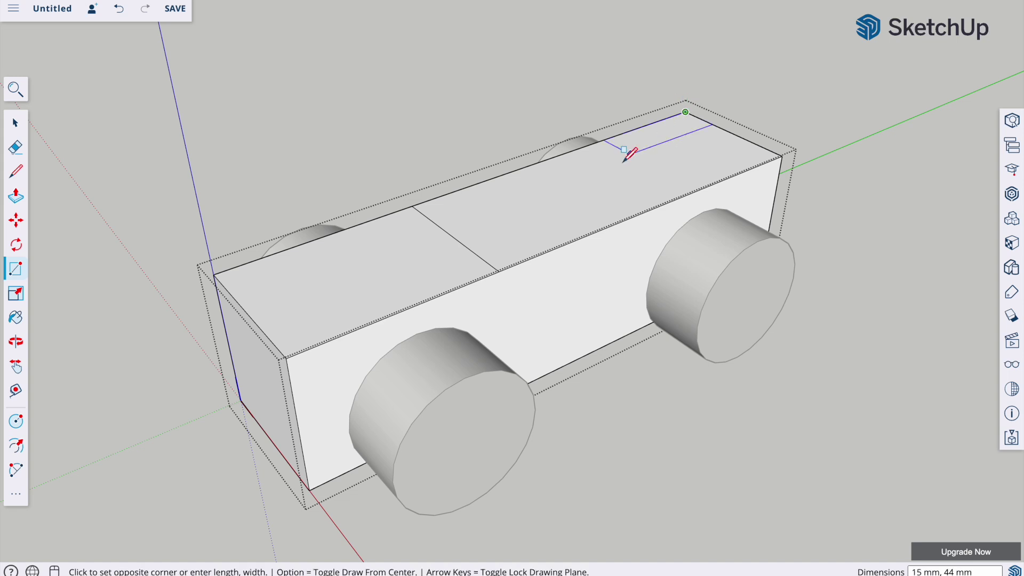
pyautogui.click(597, 230)
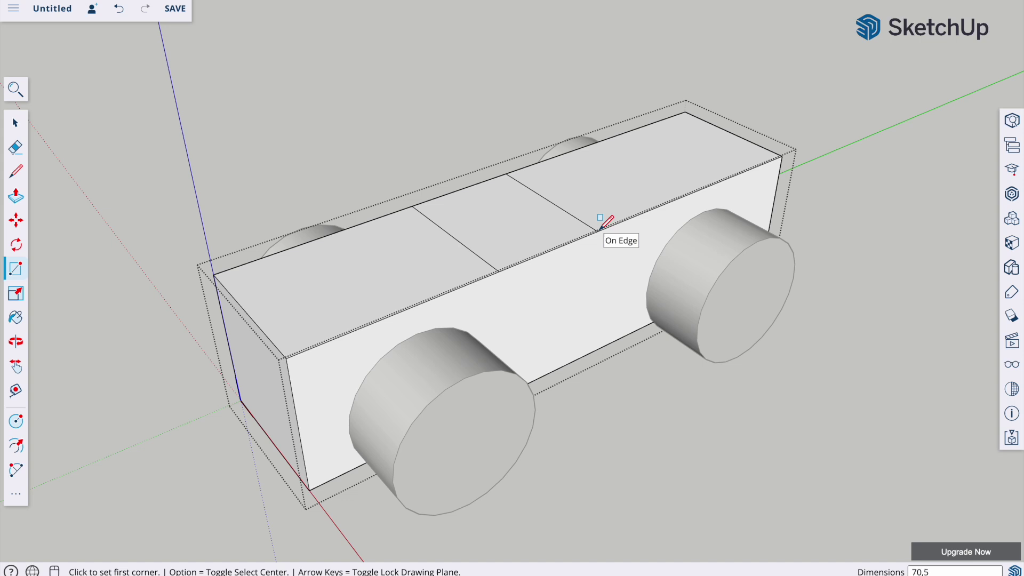
# Draw a two-point arc on the body's side face between the ends of the two dividing lines, bulging 15 mm downward
pyautogui.press('super+z')
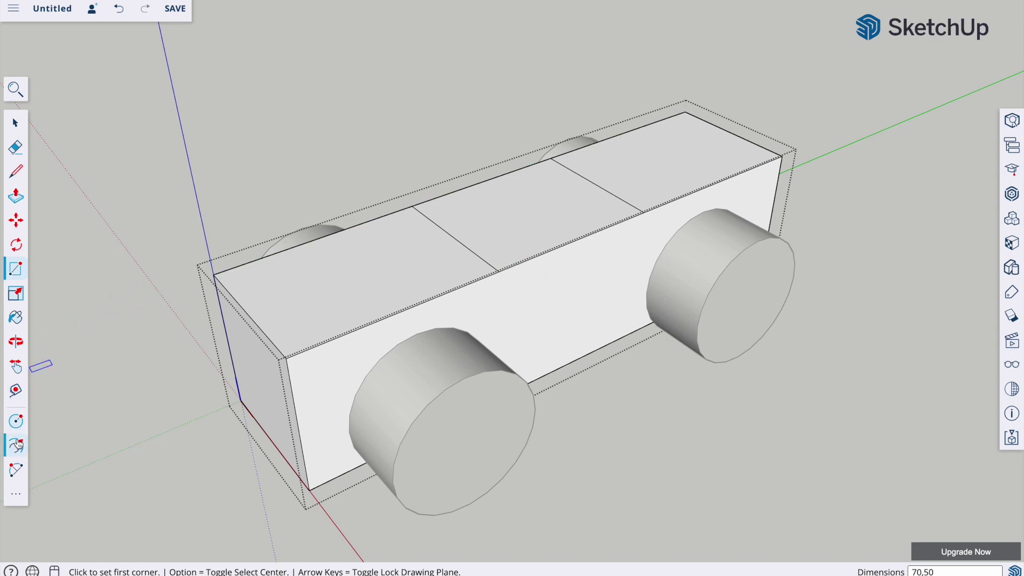
pyautogui.click(17, 492)
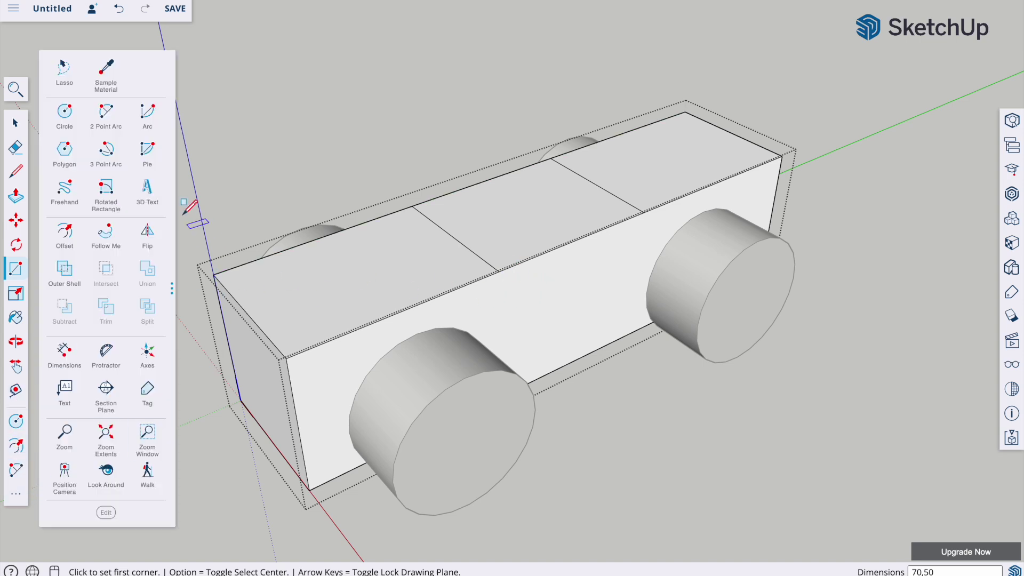
pyautogui.click(108, 117)
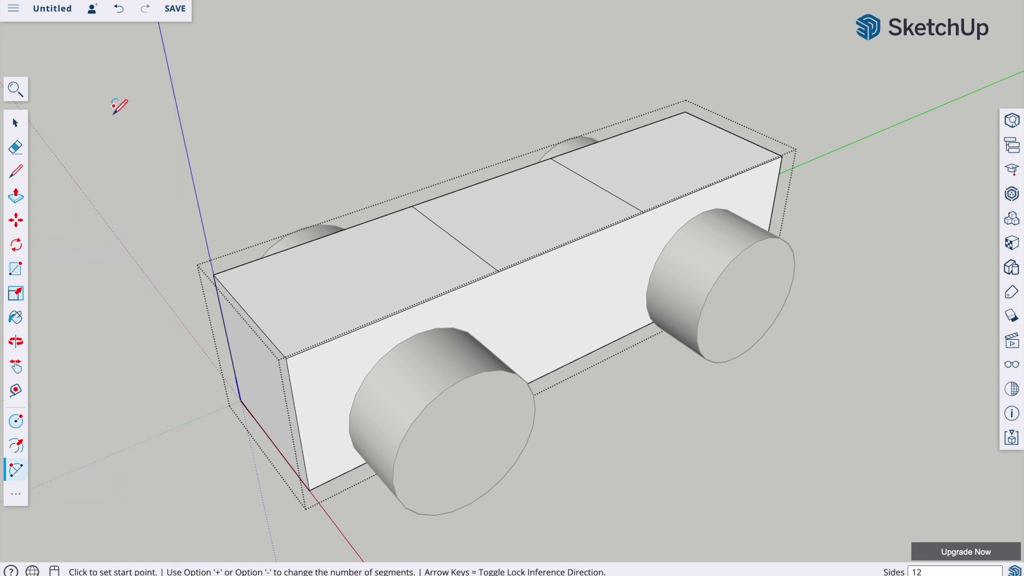
pyautogui.click(500, 271)
pyautogui.click(645, 212)
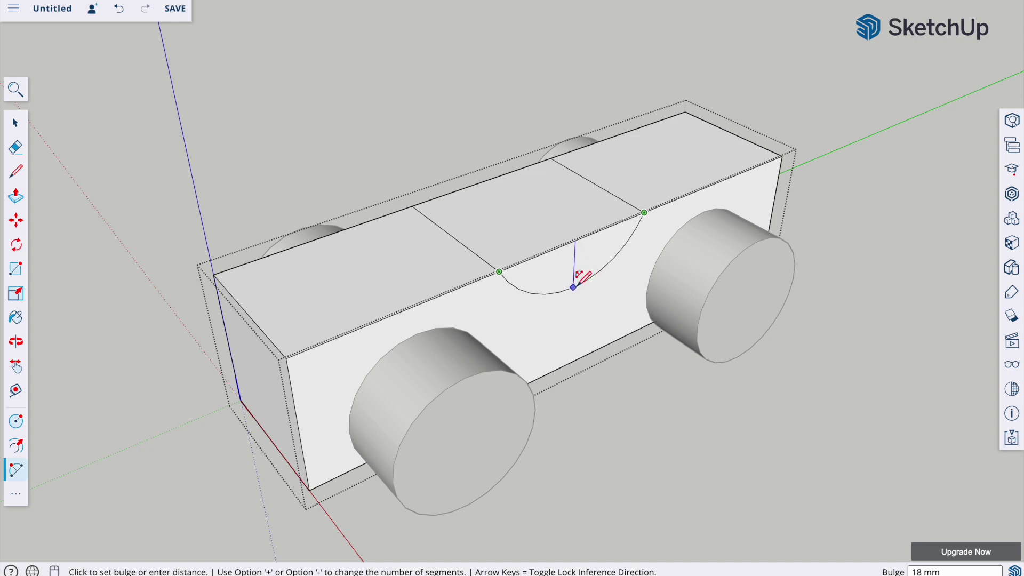
pyautogui.click(573, 282)
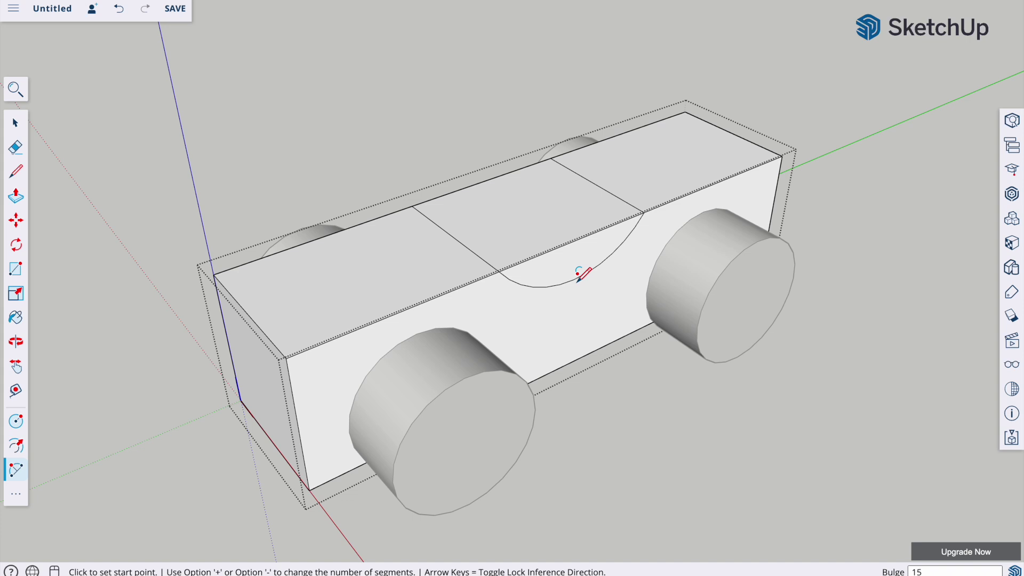
# Push the arc segment 50 mm through the body to cut a curved cockpit recess, and close the body component
pyautogui.moveTo(586, 272); pyautogui.dragTo(547, 235, button='middle')
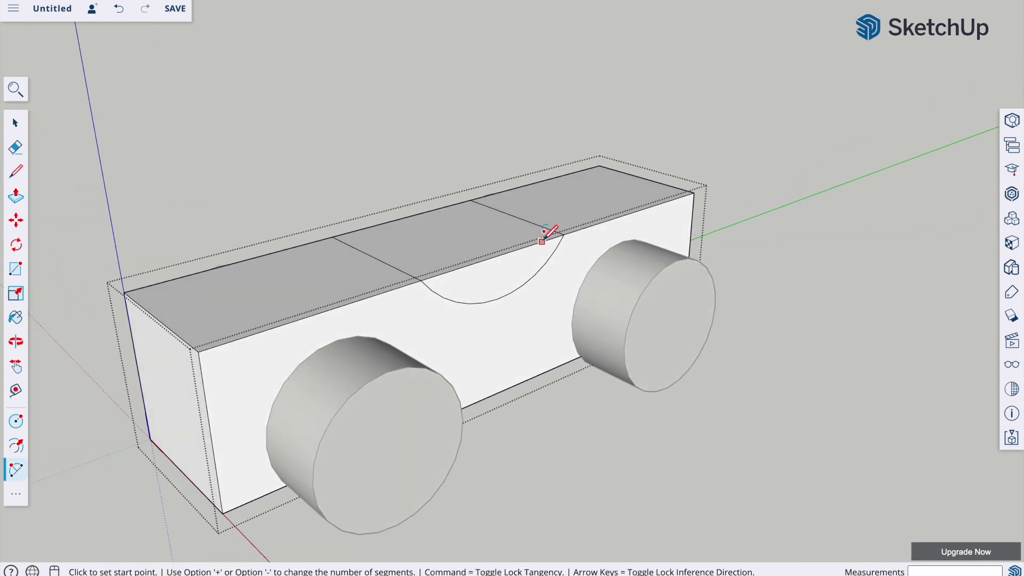
pyautogui.click(15, 198)
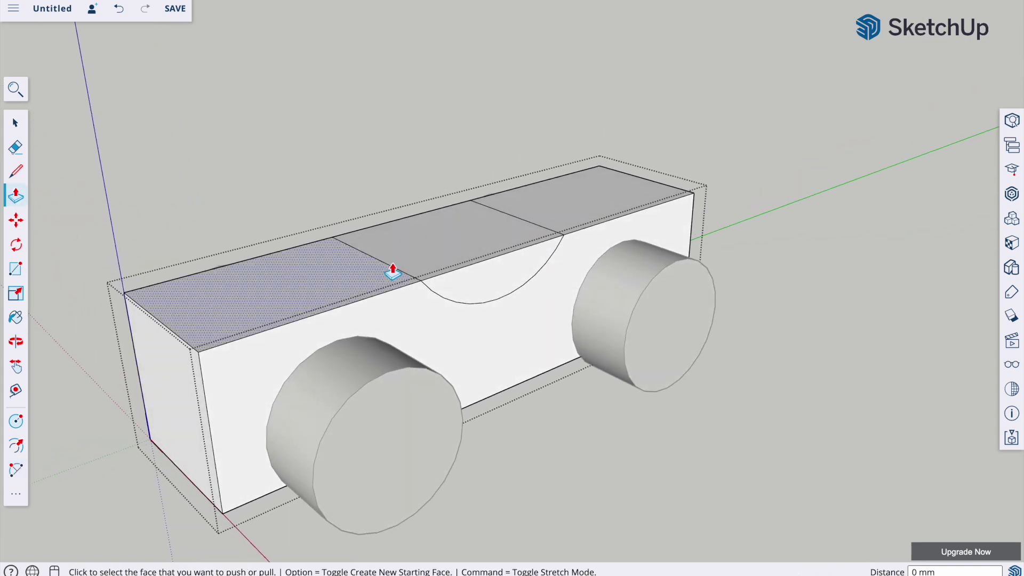
pyautogui.click(496, 286)
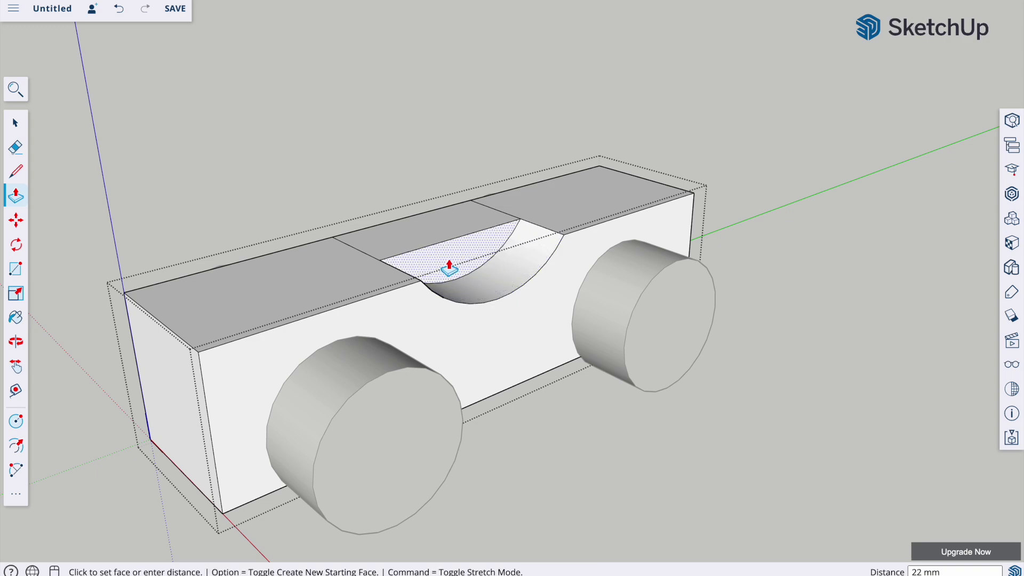
pyautogui.click(407, 228)
pyautogui.moveTo(647, 279); pyautogui.dragTo(675, 365, button='middle')
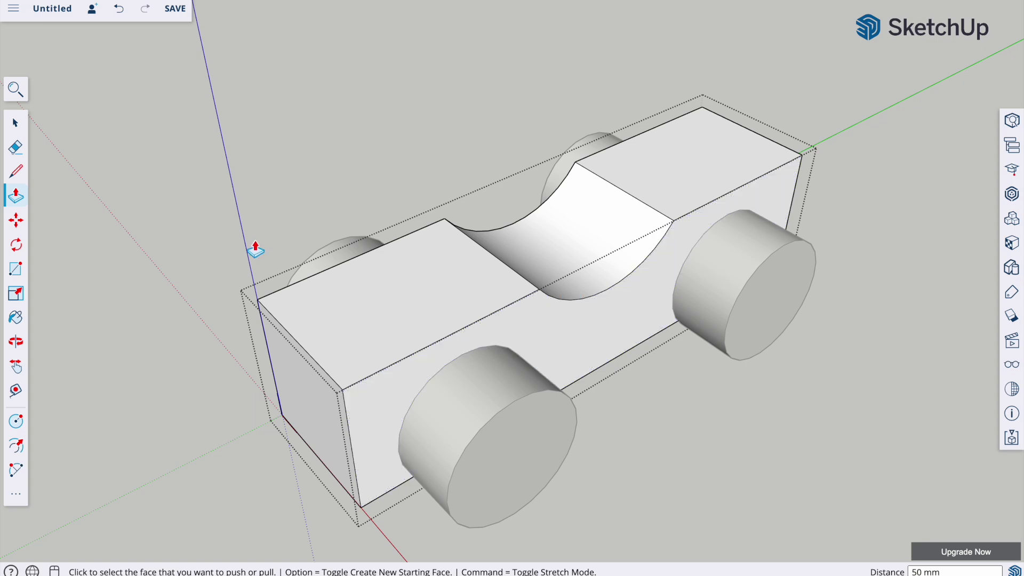
pyautogui.moveTo(656, 279); pyautogui.dragTo(514, 183, button='middle')
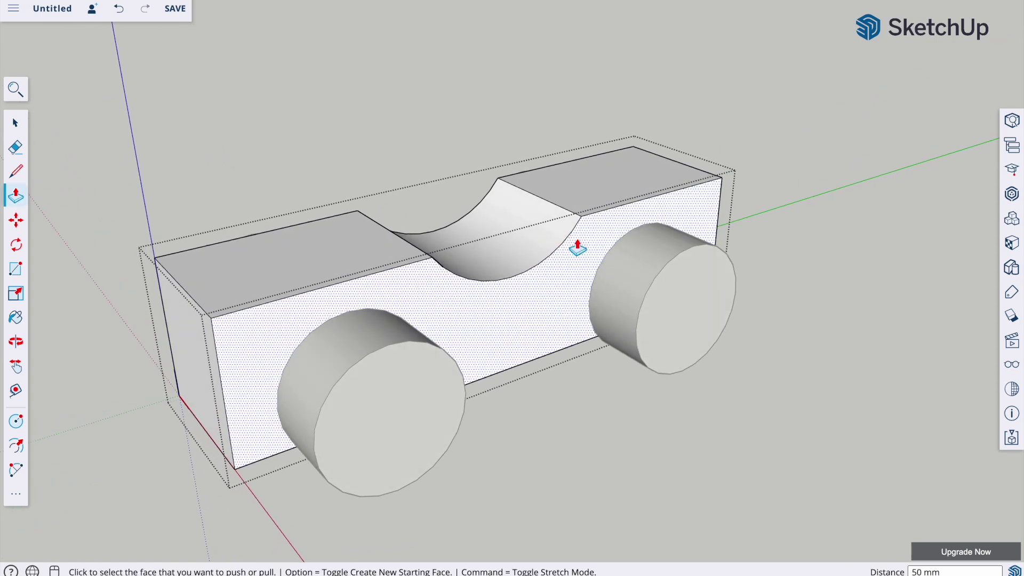
pyautogui.click(15, 124)
pyautogui.click(270, 130)
# Reopen the body component and draw a 50 by 50 mm rectangle on its top face from the corner above the origin
pyautogui.moveTo(270, 130); pyautogui.dragTo(362, 228, button='middle')
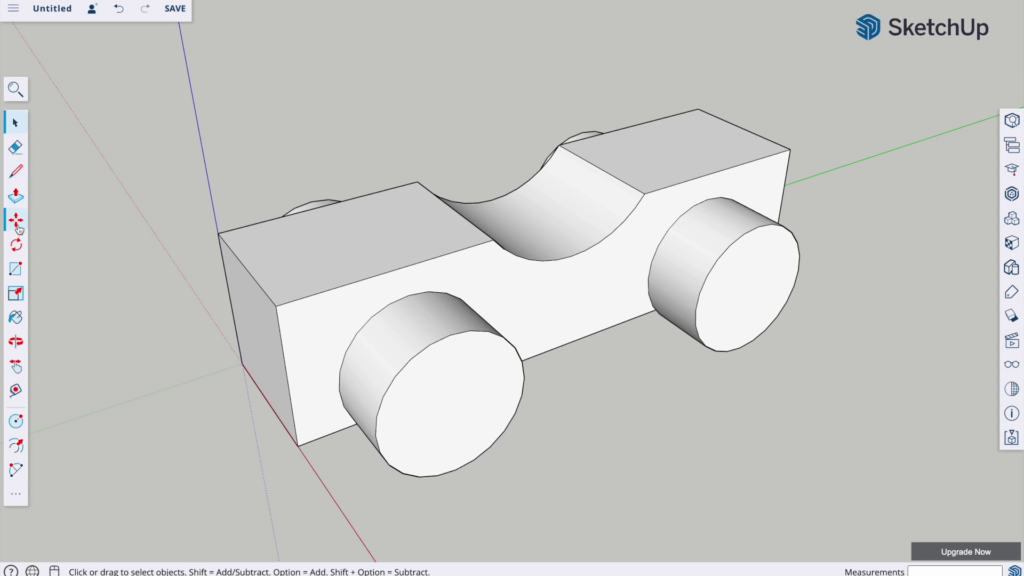
pyautogui.rightClick(273, 251)
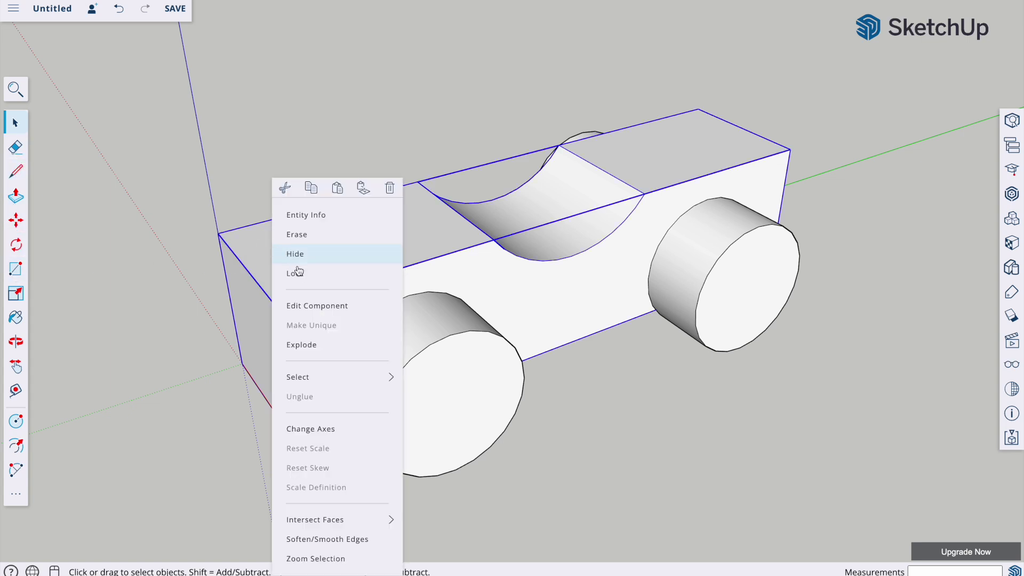
pyautogui.click(307, 299)
pyautogui.click(15, 271)
pyautogui.click(219, 233)
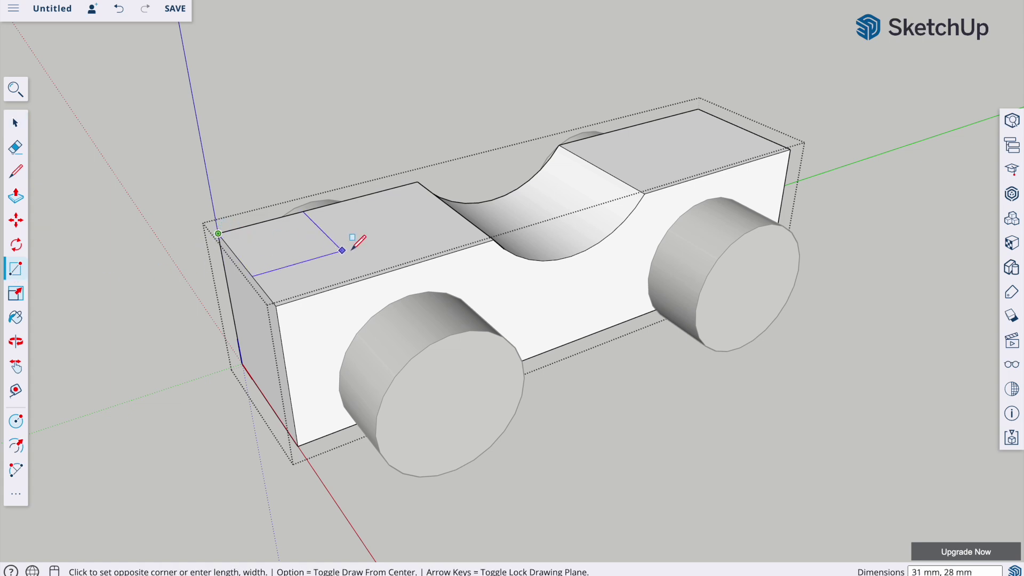
pyautogui.click(455, 250)
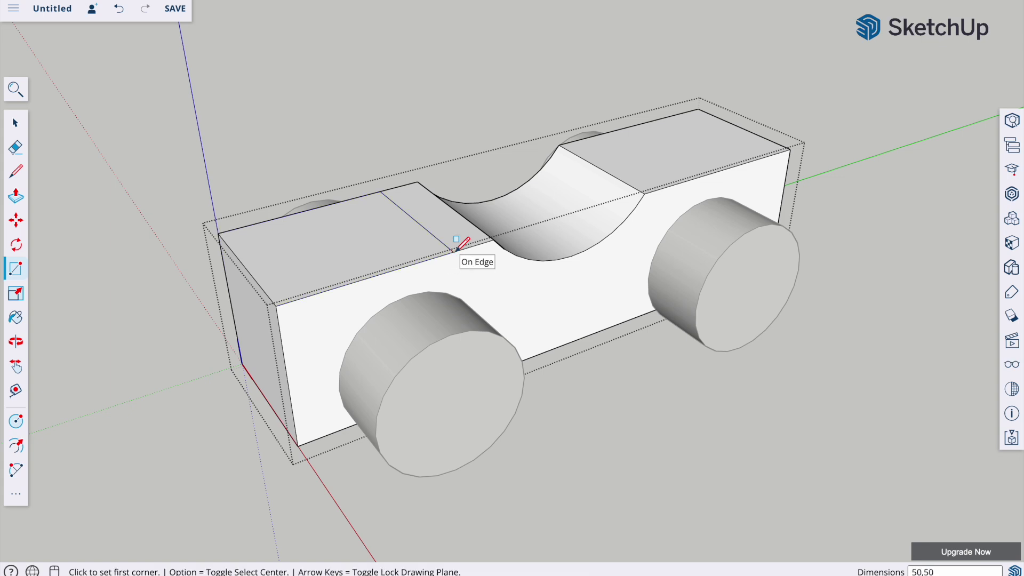
pyautogui.moveTo(479, 272)
pyautogui.mouseDown(button='middle')
pyautogui.moveTo(462, 244)
pyautogui.moveTo(498, 270)
pyautogui.mouseUp(button='middle')
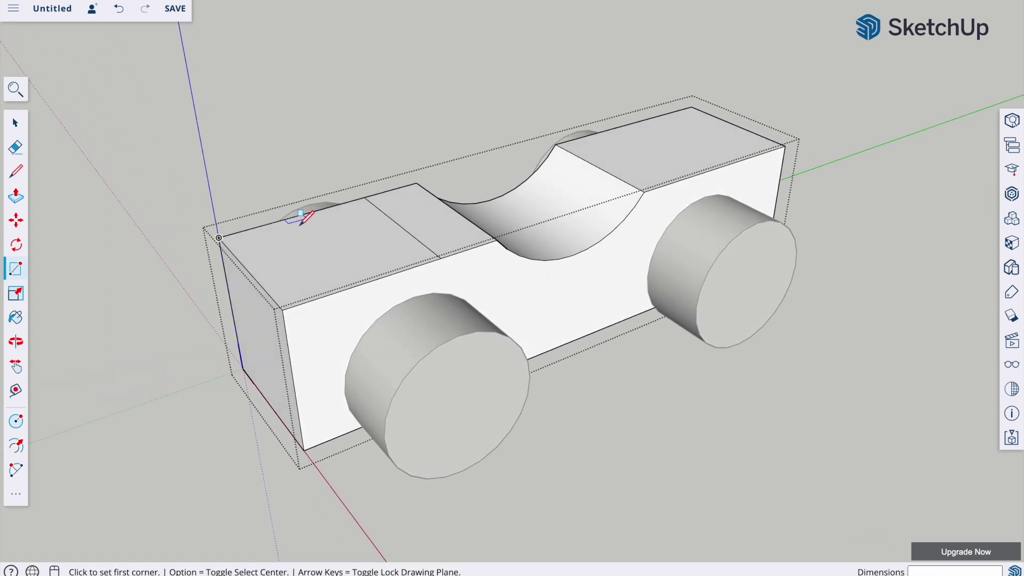
# Move the top edge at the body's origin end 30 mm down the blue axis to slope the nose, and close the component
pyautogui.click(16, 221)
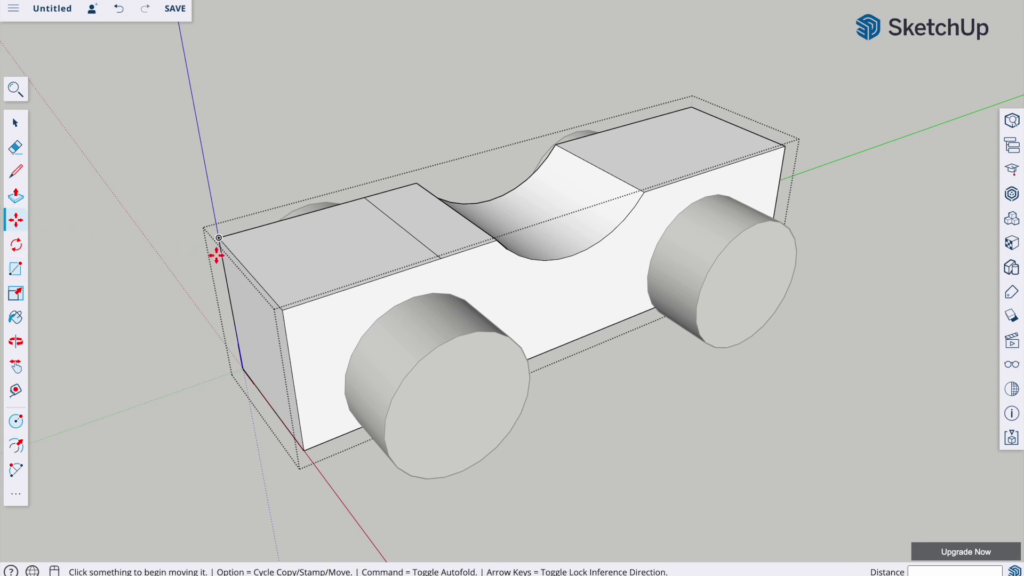
pyautogui.click(249, 271)
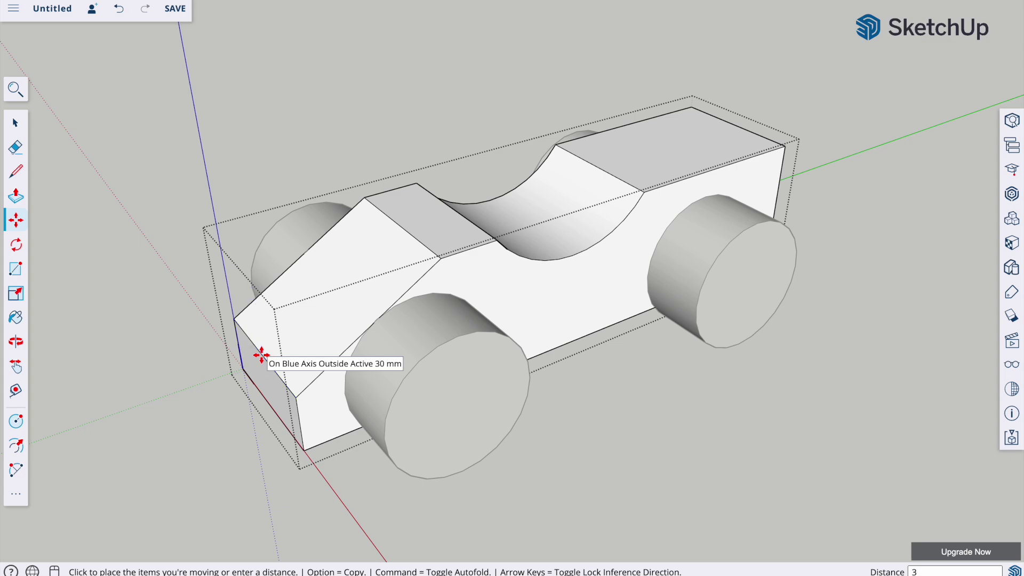
pyautogui.click(262, 355)
pyautogui.moveTo(601, 315); pyautogui.dragTo(535, 174, button='middle')
pyautogui.press('m')
pyautogui.moveTo(666, 350); pyautogui.dragTo(670, 363, button='middle')
pyautogui.press('space')
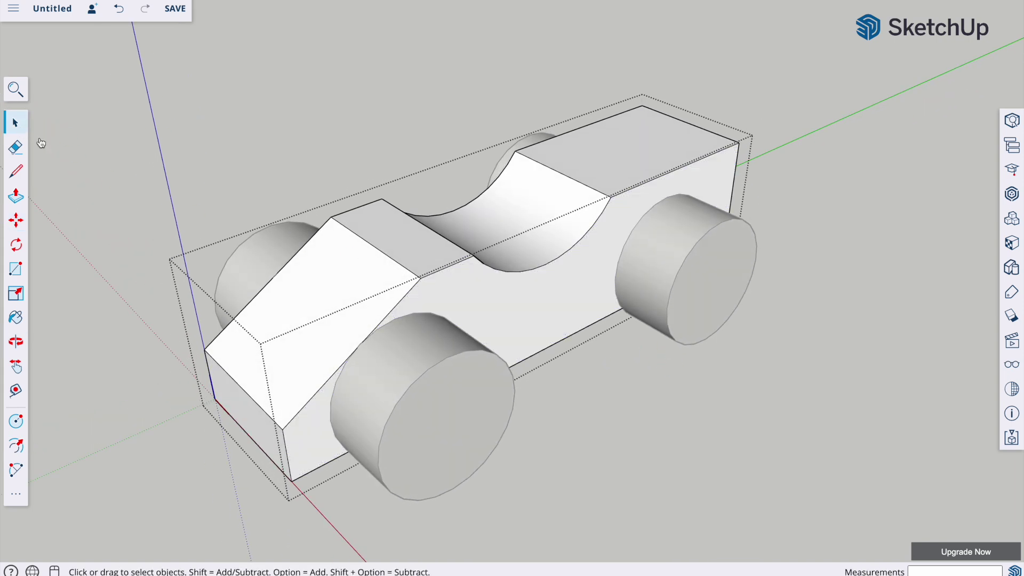
pyautogui.click(87, 159)
# Measure the overall width across the front wheels with the Line tool, without drawing a line
pyautogui.press('o')
pyautogui.moveTo(622, 284); pyautogui.dragTo(538, 304)
pyautogui.press('space')
pyautogui.click(16, 172)
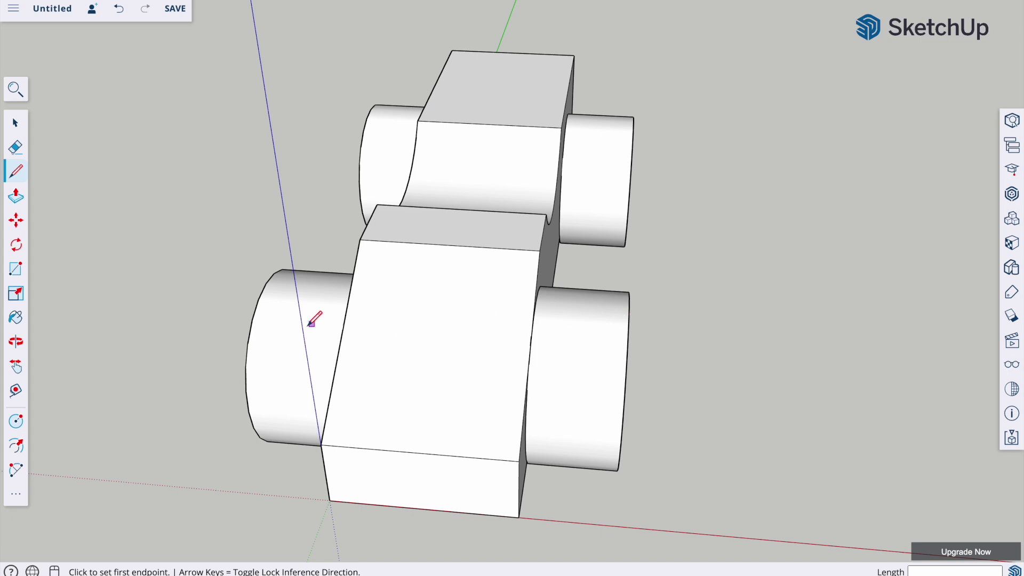
pyautogui.click(258, 300)
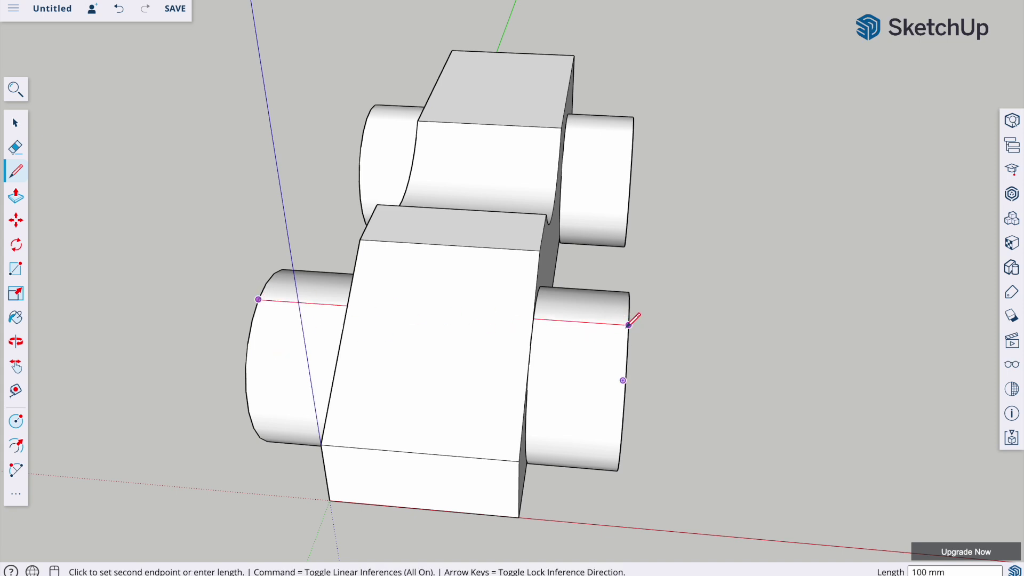
pyautogui.press('Escape')
pyautogui.moveTo(779, 354); pyautogui.dragTo(512, 383, button='middle')
pyautogui.moveTo(651, 366); pyautogui.dragTo(557, 381, button='middle')
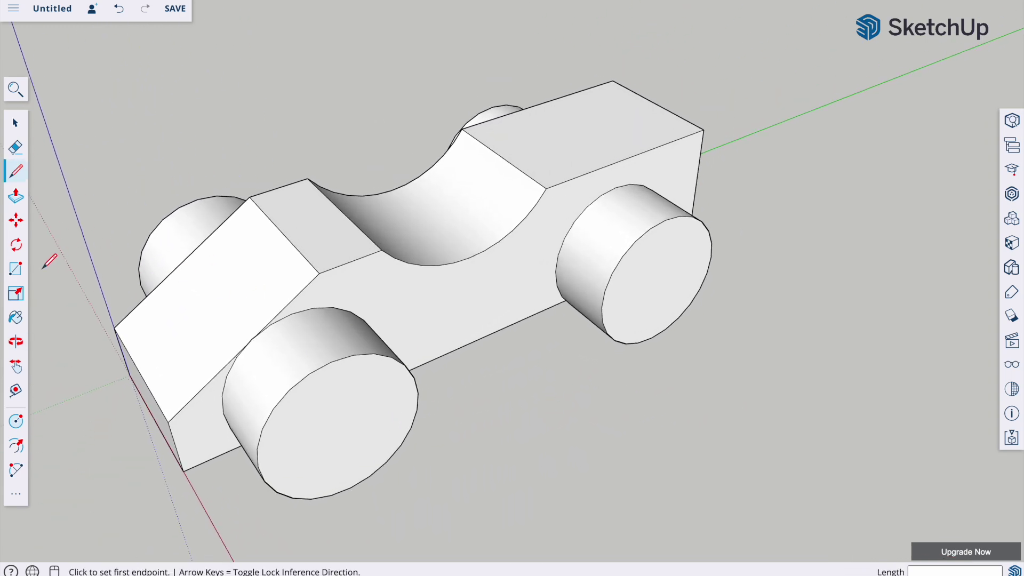
# Draw a 100 by 50 mm rectangle on the ground beyond the rear end of the car
pyautogui.click(16, 269)
pyautogui.moveTo(549, 314); pyautogui.dragTo(533, 344, button='middle')
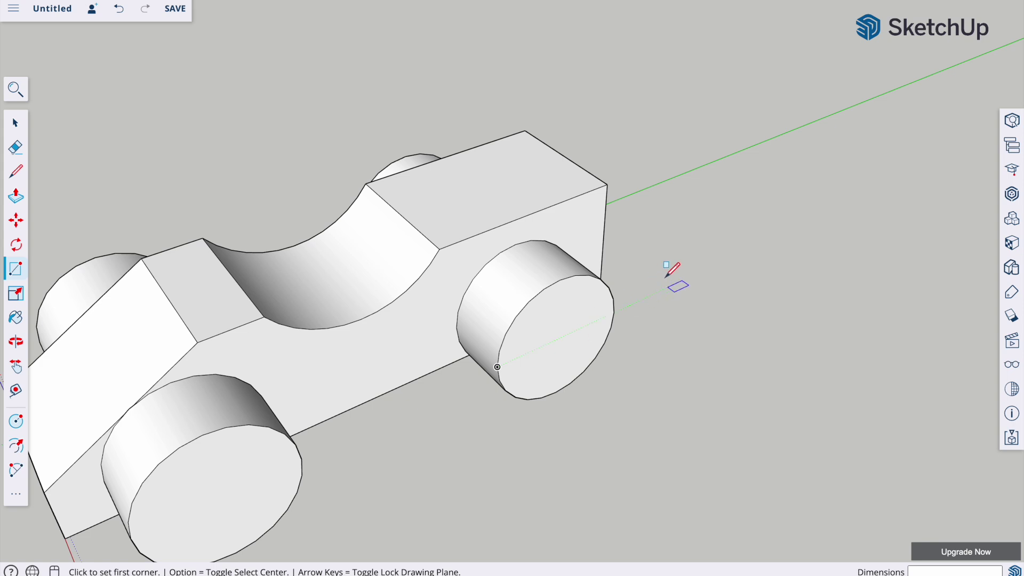
pyautogui.click(656, 231)
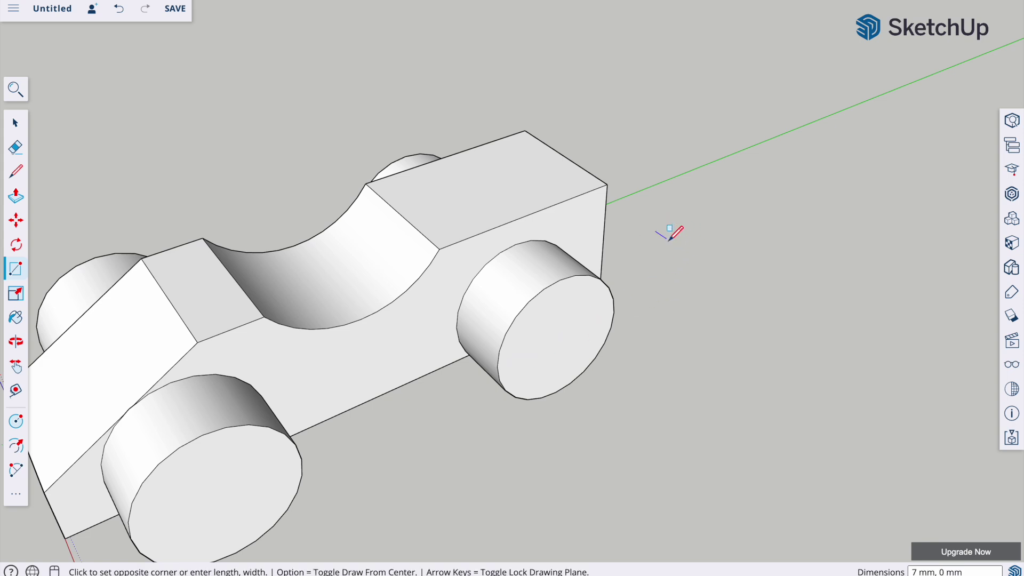
pyautogui.click(931, 318)
pyautogui.write('1')
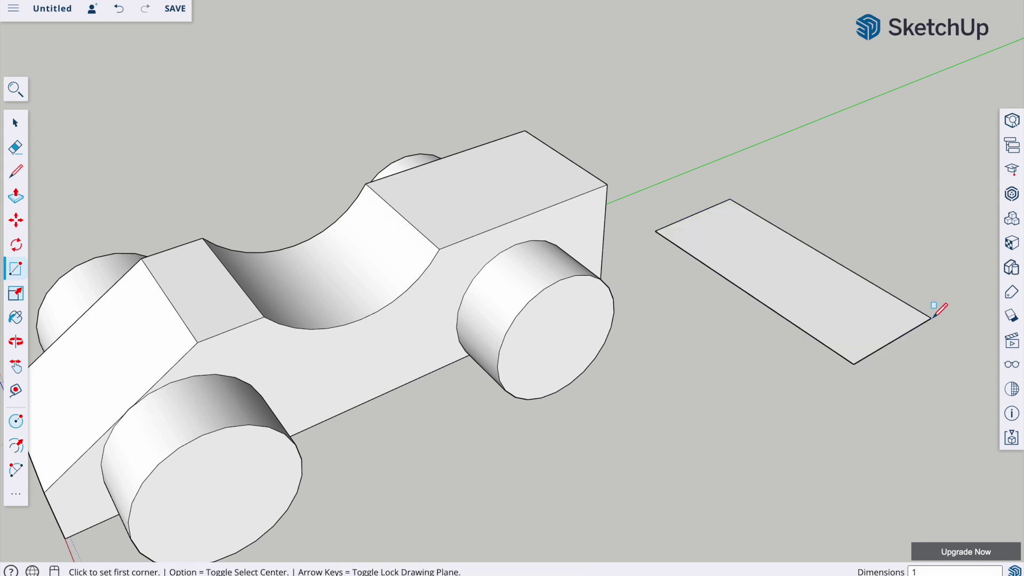
pyautogui.write('00,50')
pyautogui.press('Return')
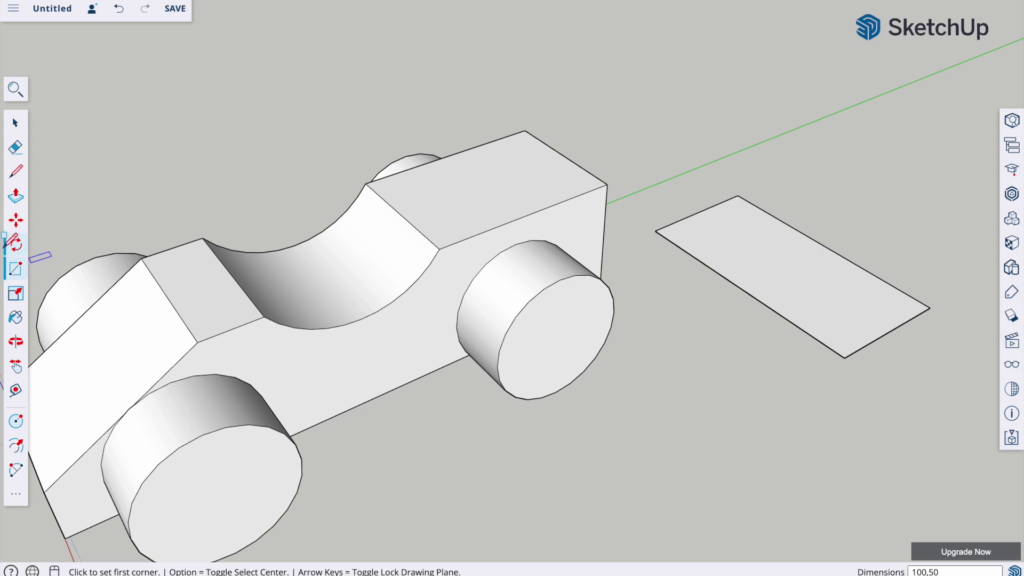
# Pull the ground rectangle up 10 mm into a flat slab
pyautogui.click(16, 196)
pyautogui.click(787, 273)
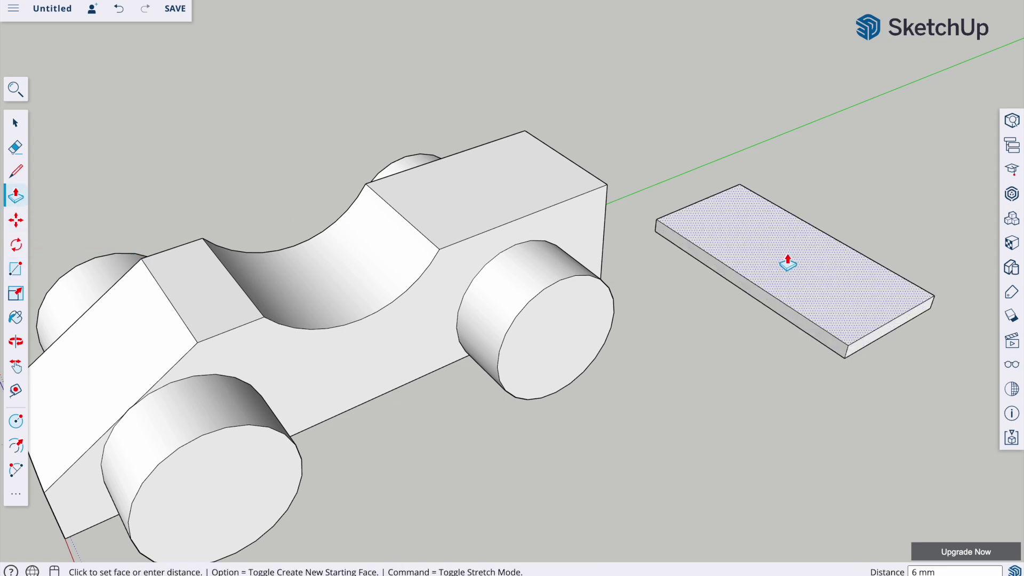
pyautogui.click(788, 261)
pyautogui.write('10')
pyautogui.press('Return')
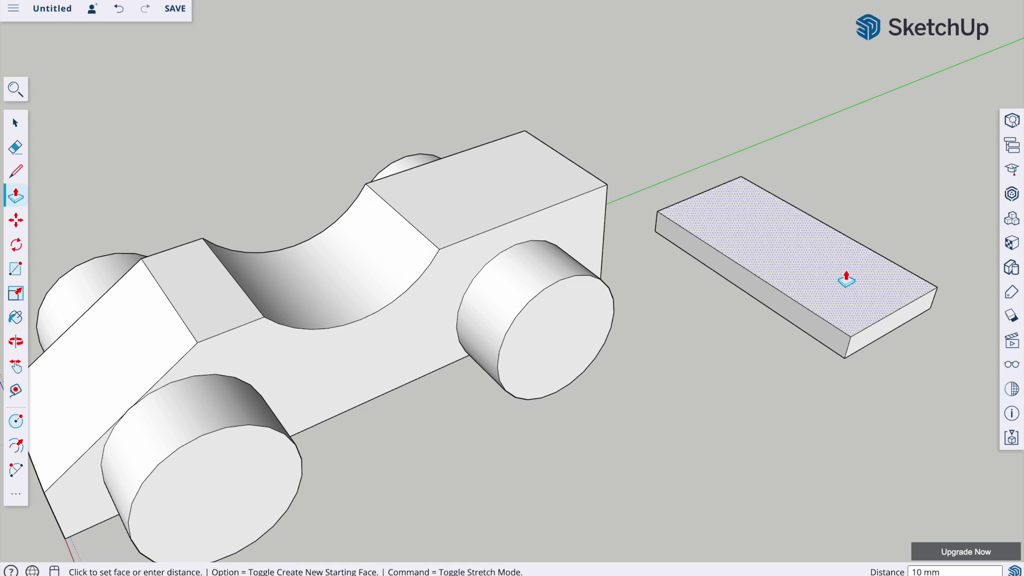
# Select the whole slab and make it a component named "spoiler"
pyautogui.keyDown('shift'); pyautogui.moveTo(880, 285); pyautogui.dragTo(683, 249, button='middle'); pyautogui.keyUp('shift')
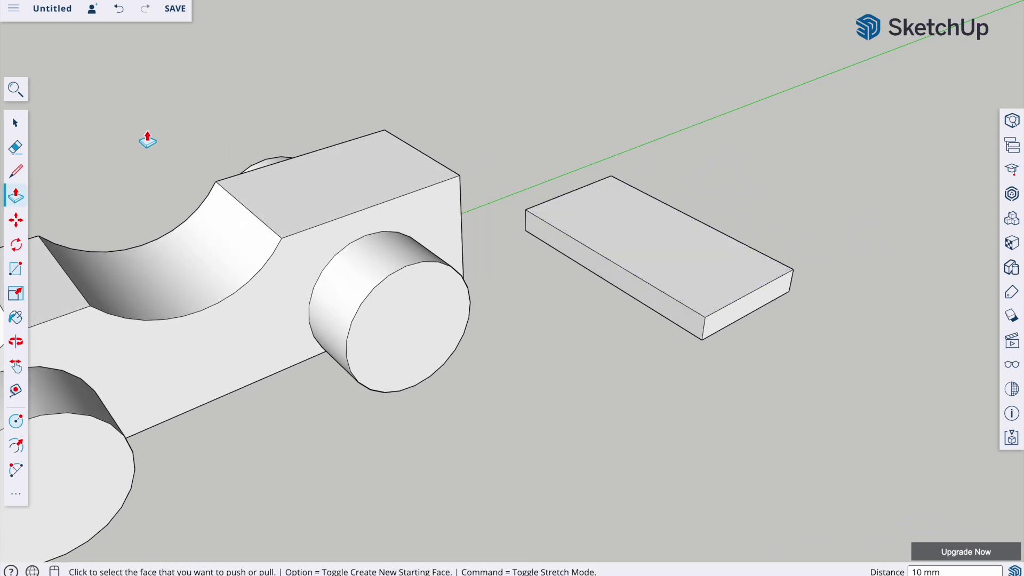
pyautogui.click(15, 123)
pyautogui.moveTo(612, 227); pyautogui.dragTo(867, 428)
pyautogui.rightClick(661, 257)
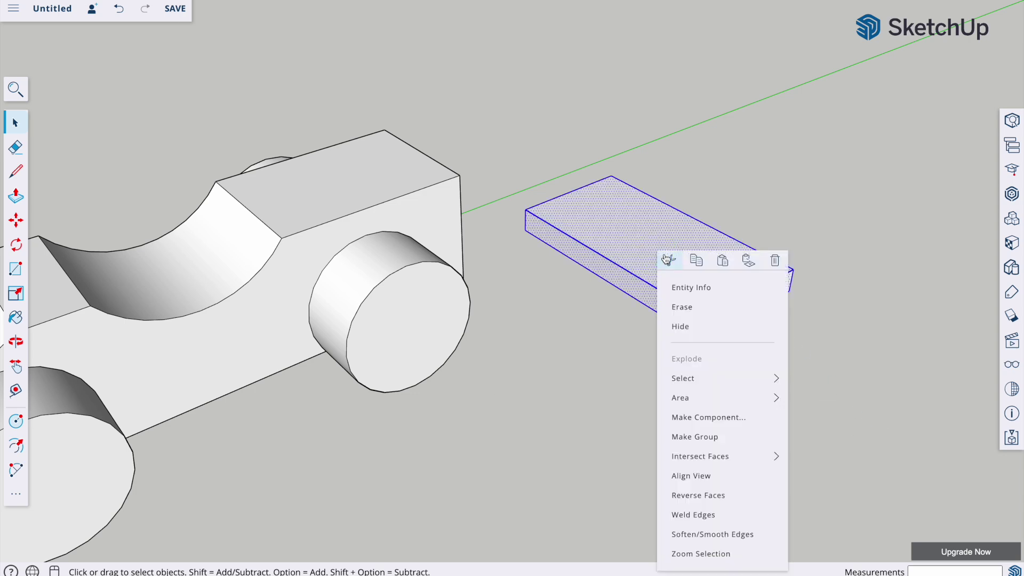
pyautogui.click(710, 416)
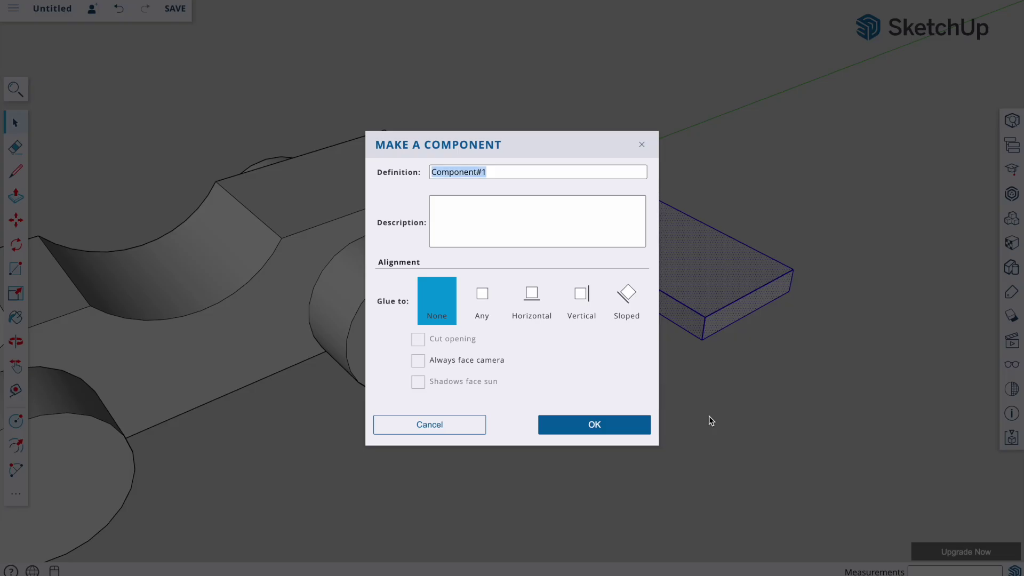
pyautogui.write('spoiler')
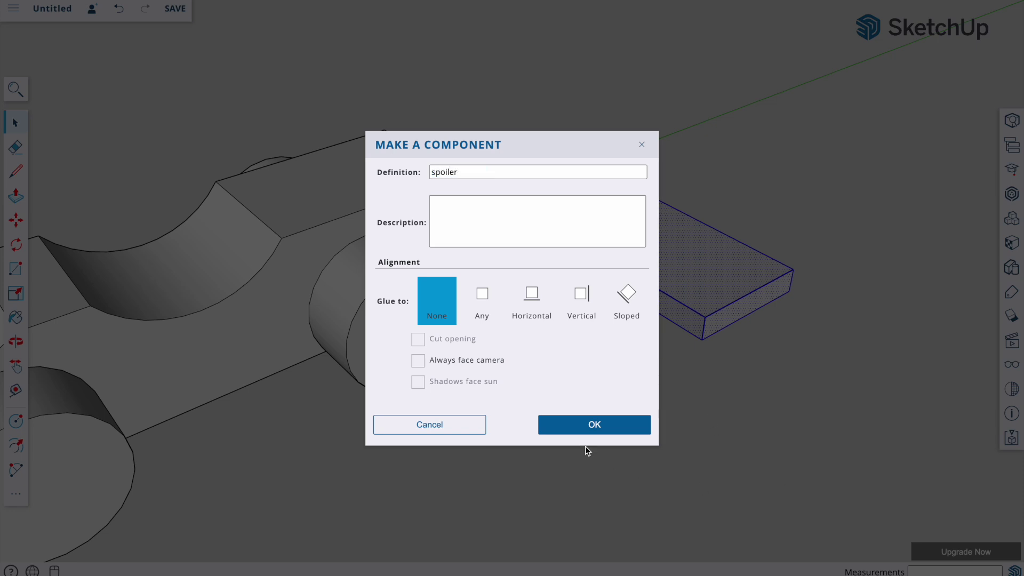
pyautogui.click(593, 425)
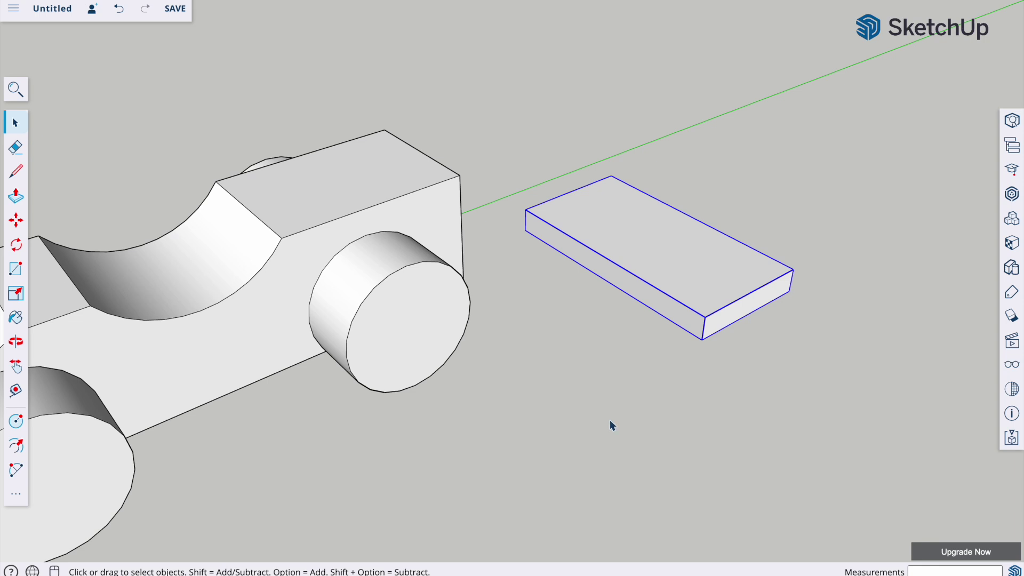
# Move the spoiler by the midpoint of its lower front edge onto the midpoint of the body's upper rear edge
pyautogui.keyDown('shift'); pyautogui.moveTo(599, 286); pyautogui.dragTo(647, 318, button='middle'); pyautogui.keyUp('shift')
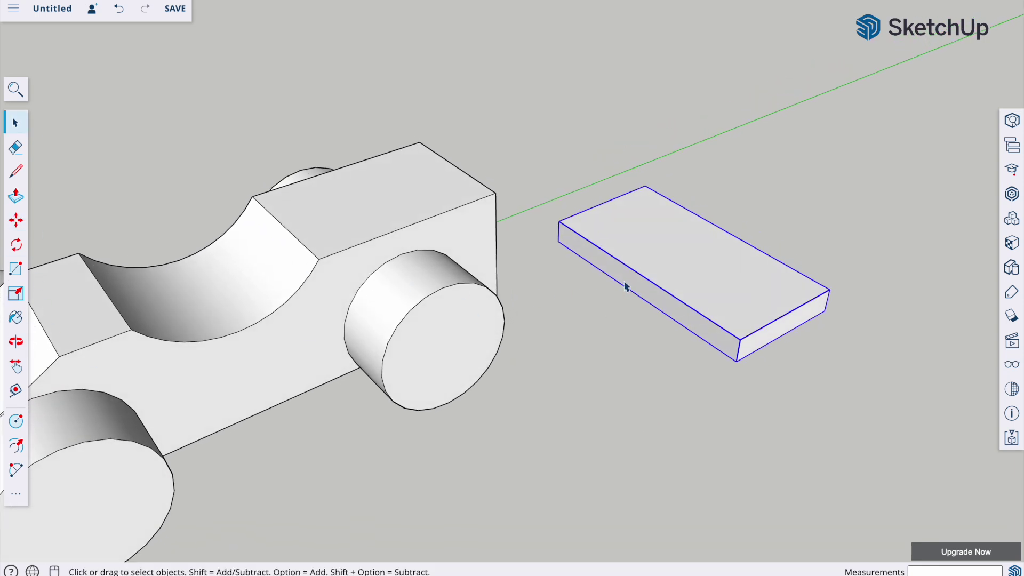
pyautogui.click(15, 219)
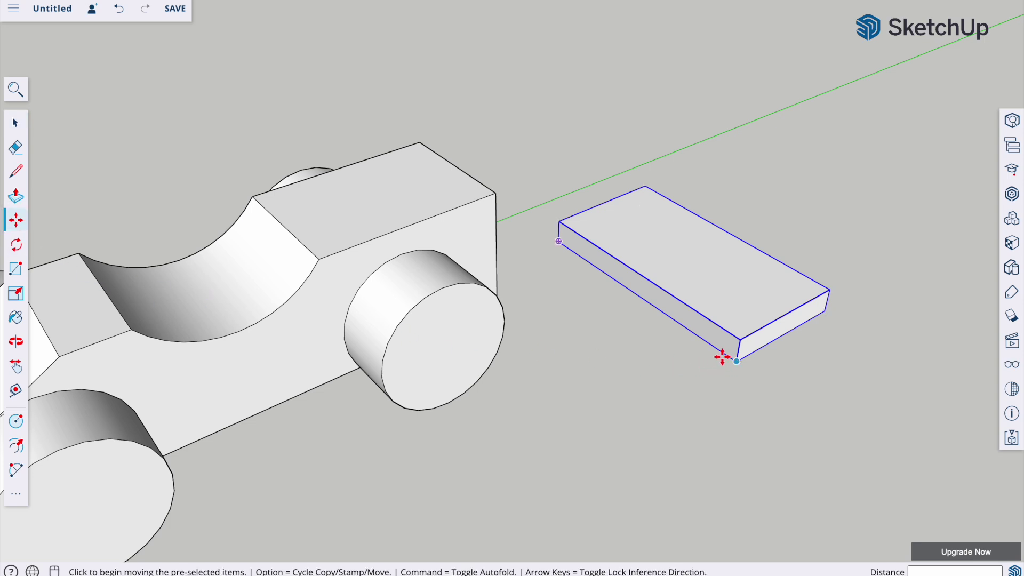
pyautogui.click(640, 302)
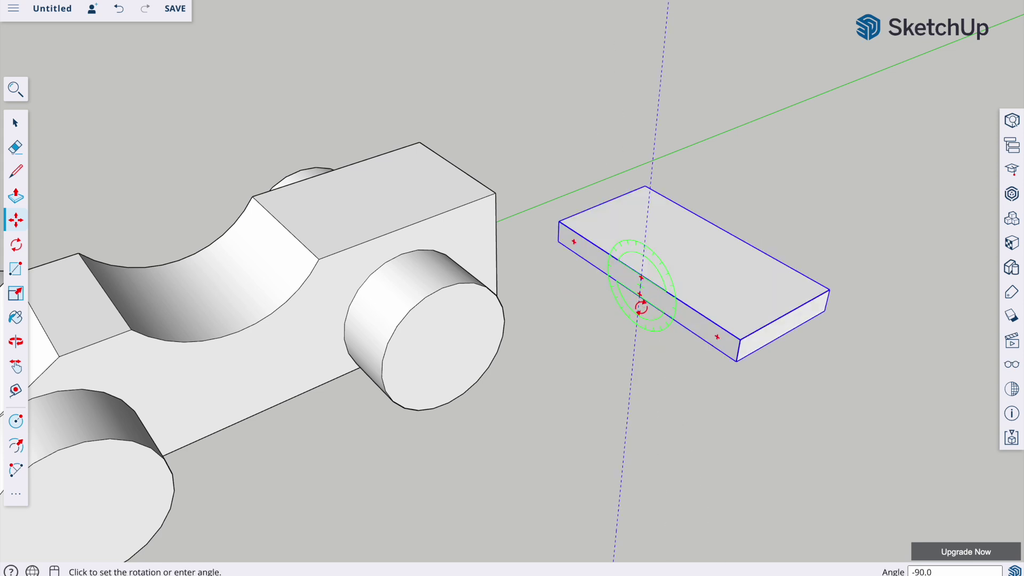
pyautogui.click(642, 304)
pyautogui.scroll(-4, 645, 302)
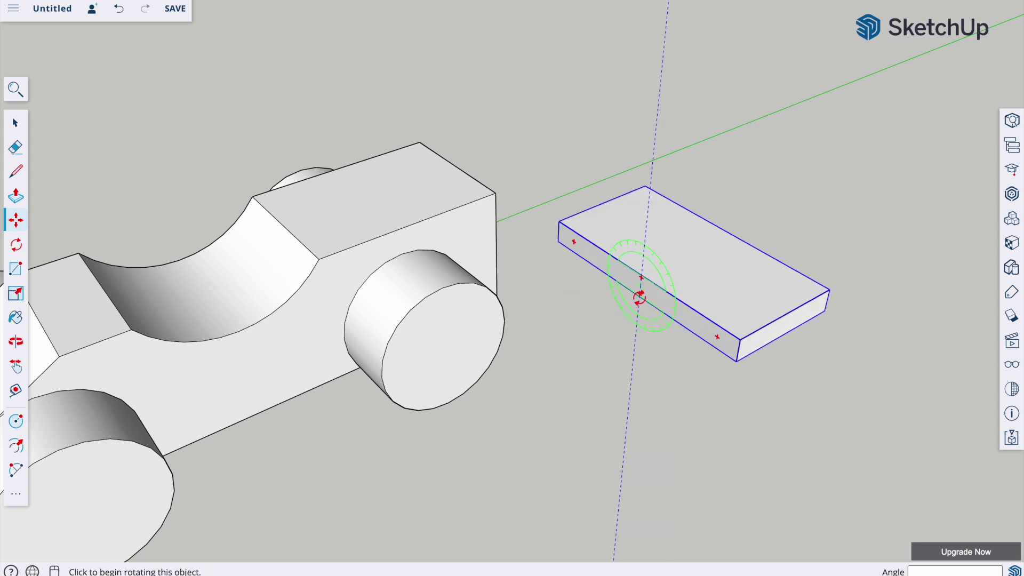
pyautogui.scroll(6, 645, 300)
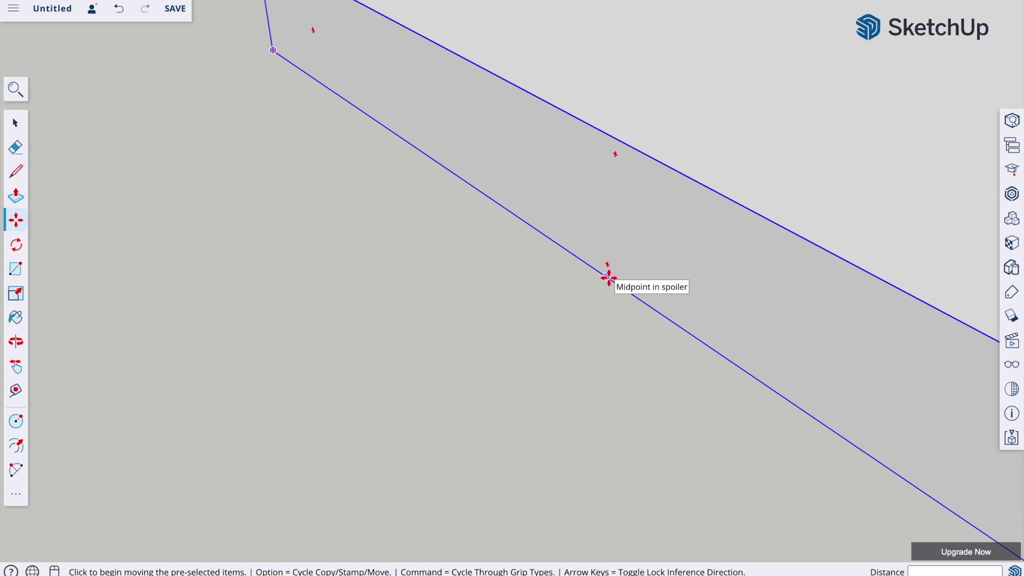
pyautogui.click(609, 278)
pyautogui.scroll(-10, 609, 277)
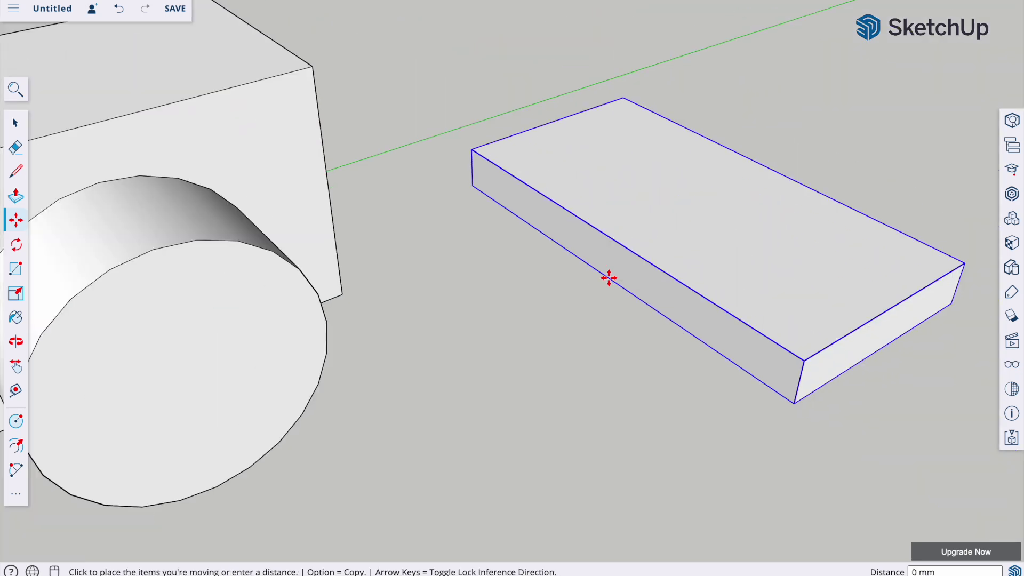
pyautogui.moveTo(441, 228); pyautogui.dragTo(487, 276, button='middle')
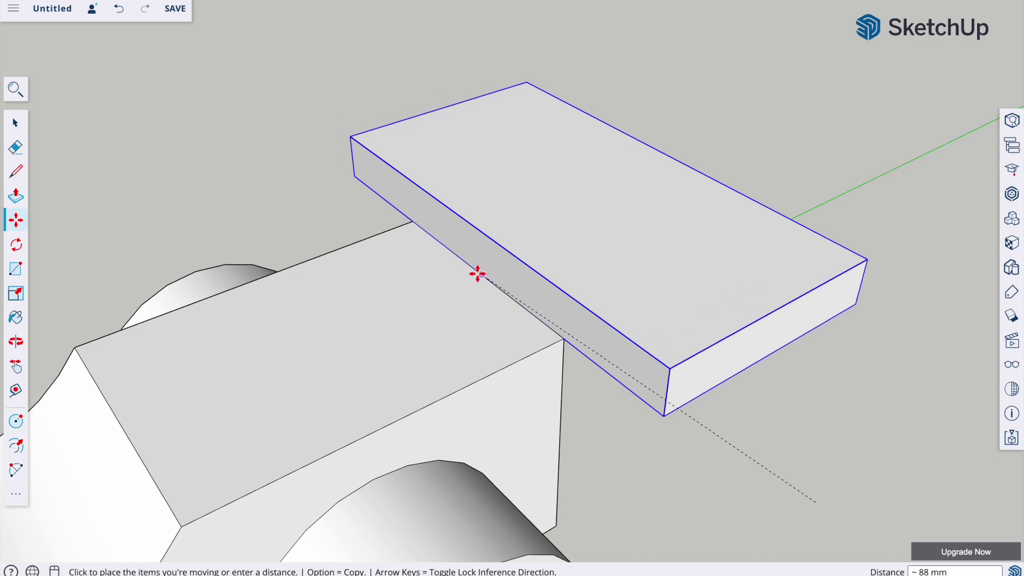
pyautogui.click(479, 275)
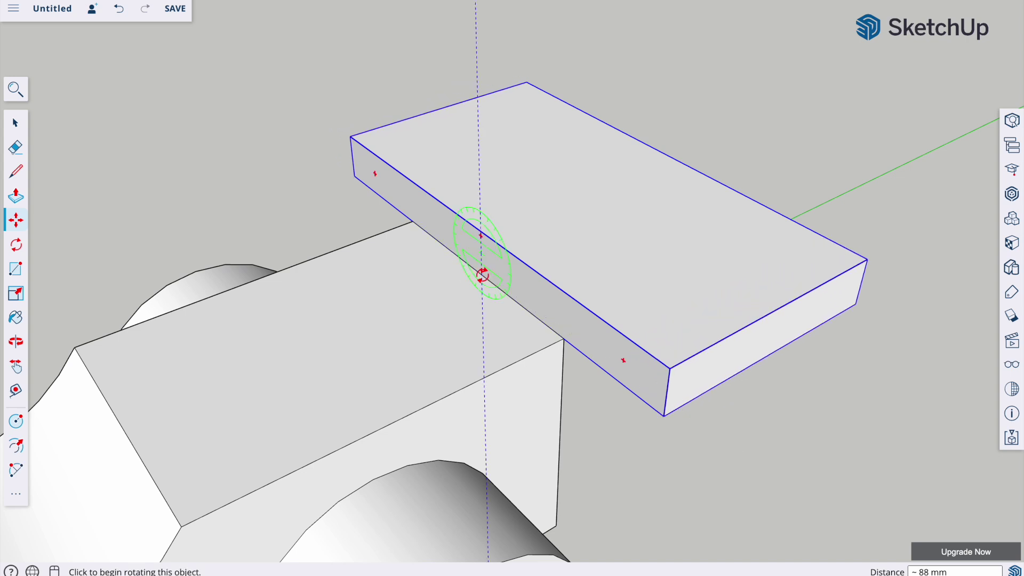
# Move the spoiler 30 mm forward along the green axis over the body's rear deck
pyautogui.click(480, 275)
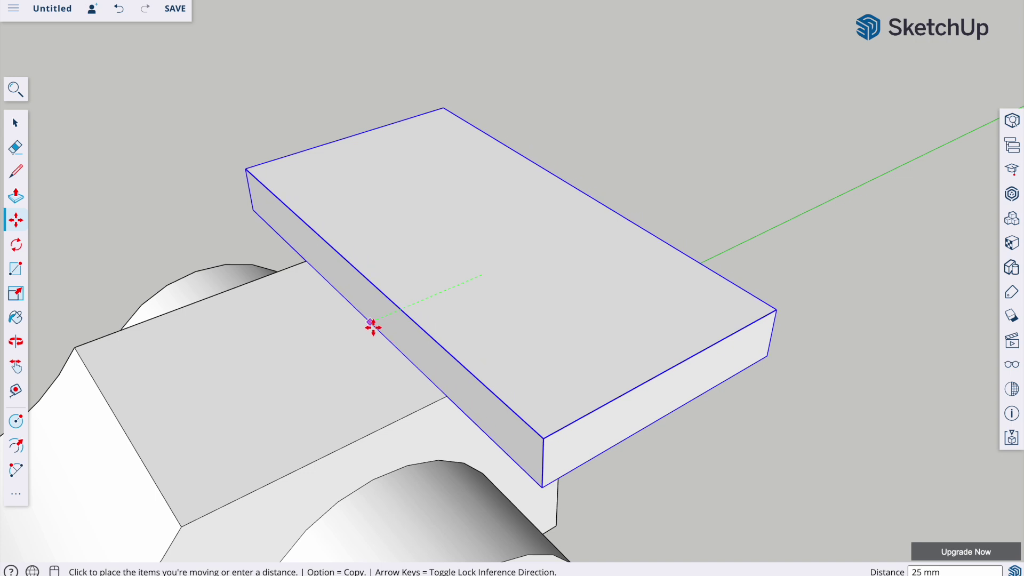
pyautogui.write('2')
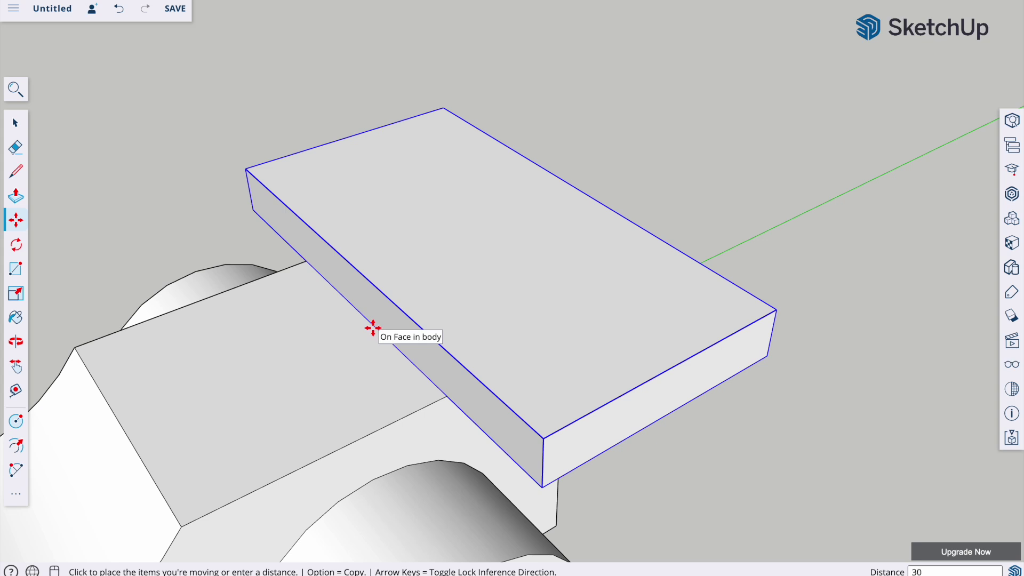
pyautogui.press('Return')
pyautogui.scroll(4, 446, 367)
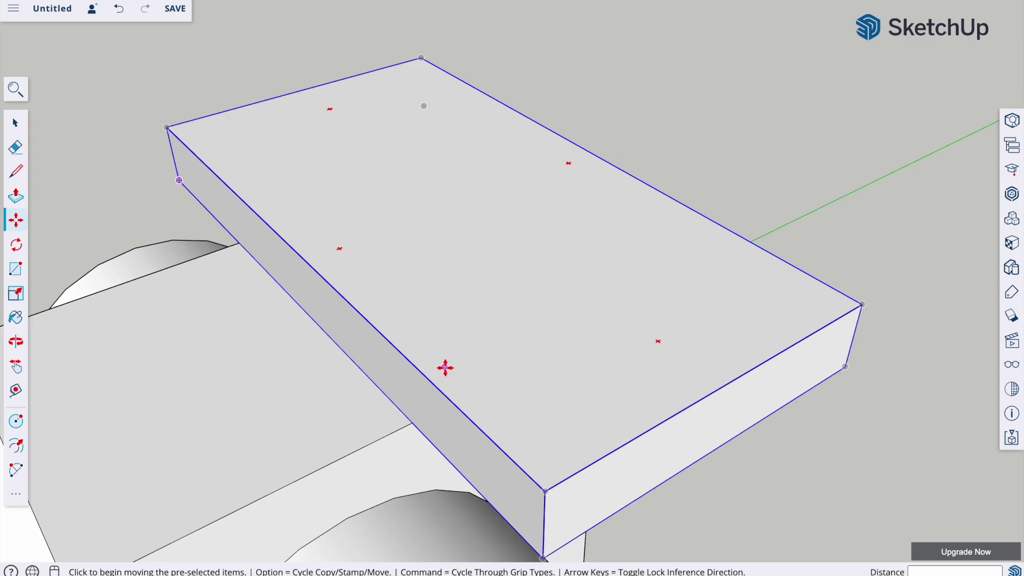
pyautogui.scroll(-8, 444, 364)
pyautogui.moveTo(443, 362); pyautogui.dragTo(539, 277, button='middle')
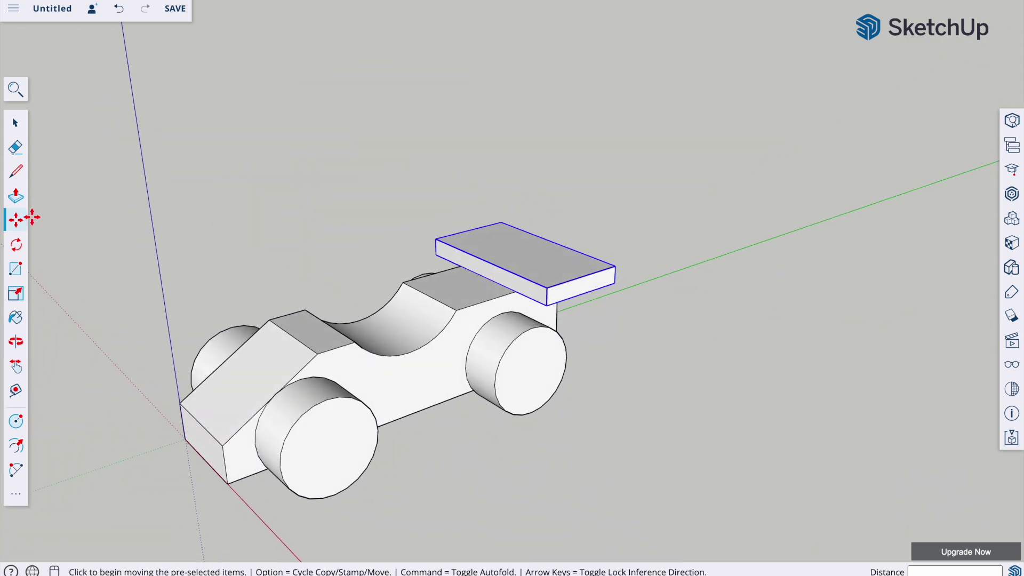
# Clear the selection and examine the spoiler's placement and the car's proportions from several angles
pyautogui.click(15, 123)
pyautogui.click(75, 145)
pyautogui.press('o')
pyautogui.moveTo(183, 201); pyautogui.dragTo(377, 235)
pyautogui.press('space')
pyautogui.moveTo(572, 269)
pyautogui.mouseDown(button='middle')
pyautogui.moveTo(574, 252)
pyautogui.moveTo(555, 263)
pyautogui.mouseUp(button='middle')
pyautogui.scroll(5, 554, 265)
pyautogui.scroll(-2, 551, 265)
pyautogui.press('o')
pyautogui.moveTo(551, 263); pyautogui.dragTo(572, 266)
pyautogui.press('space')
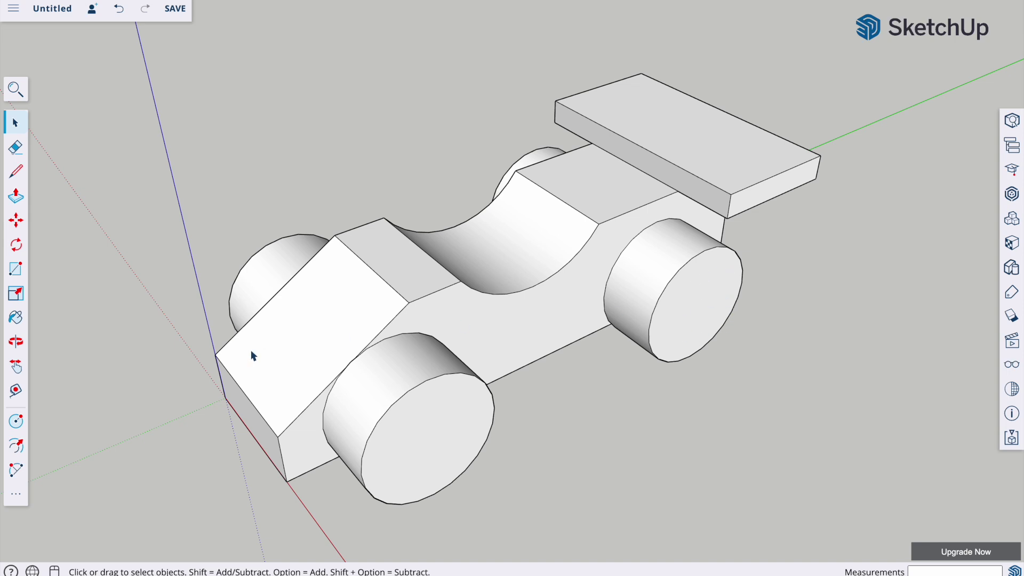
pyautogui.moveTo(238, 399); pyautogui.dragTo(304, 348, button='middle')
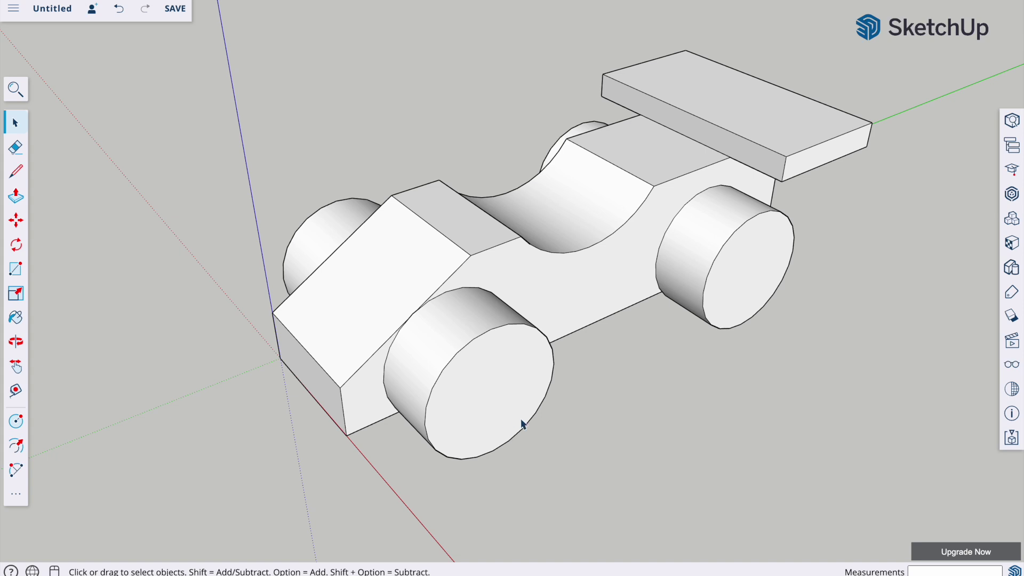
pyautogui.keyDown('shift'); pyautogui.moveTo(621, 393); pyautogui.dragTo(586, 458, button='middle'); pyautogui.keyUp('shift')
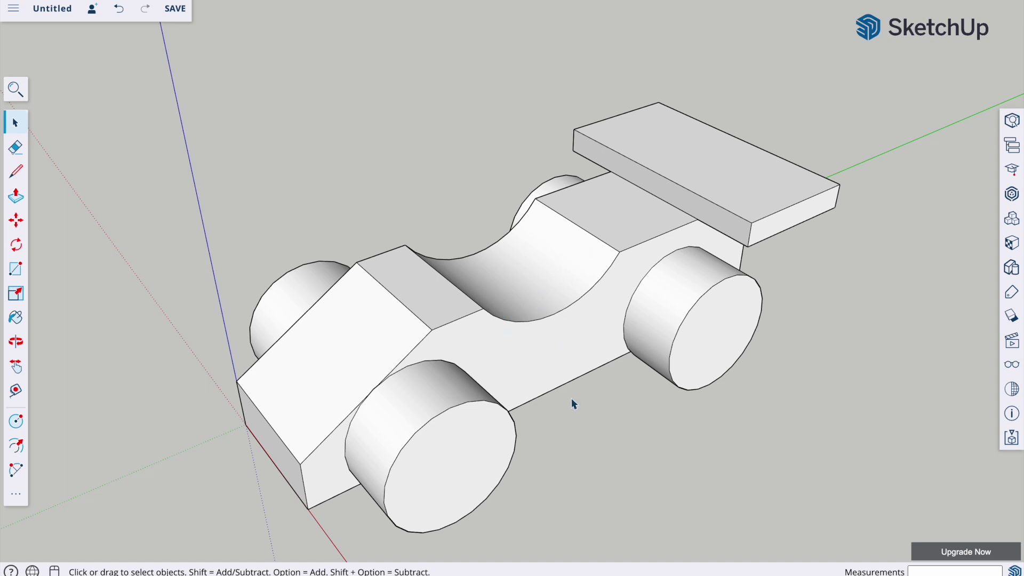
pyautogui.keyDown('shift'); pyautogui.moveTo(576, 392); pyautogui.dragTo(524, 355, button='middle'); pyautogui.keyUp('shift')
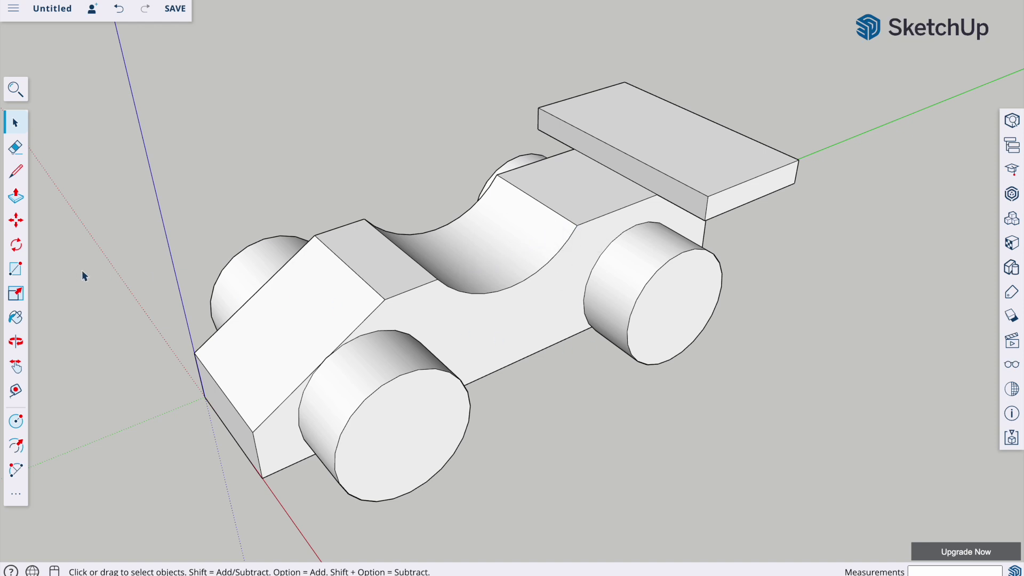
# Open the body component for editing and move the curved cockpit face 15 mm rearward along the green axis
pyautogui.click(348, 272)
pyautogui.rightClick(347, 272)
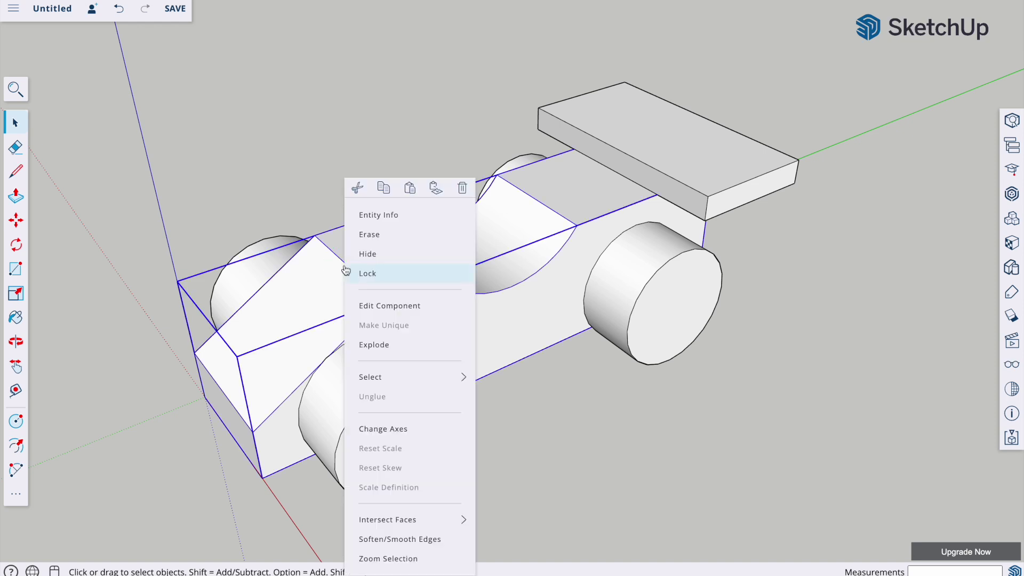
pyautogui.click(378, 305)
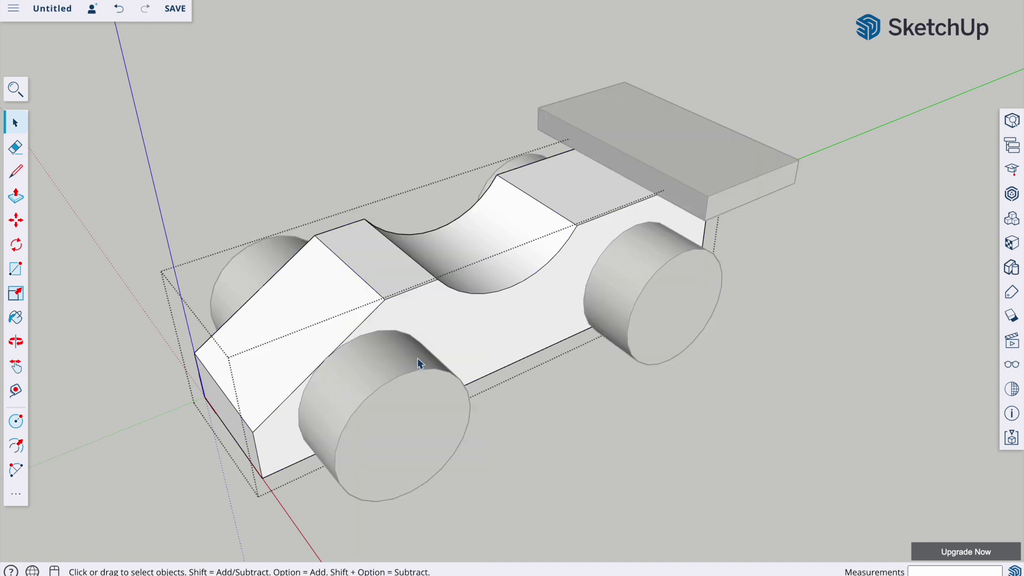
pyautogui.click(15, 219)
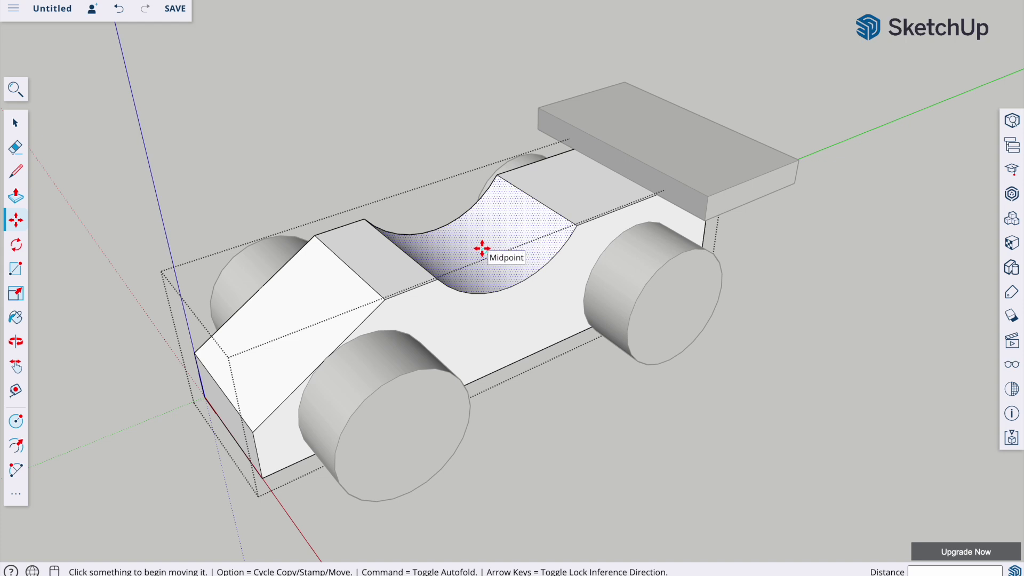
pyautogui.click(480, 250)
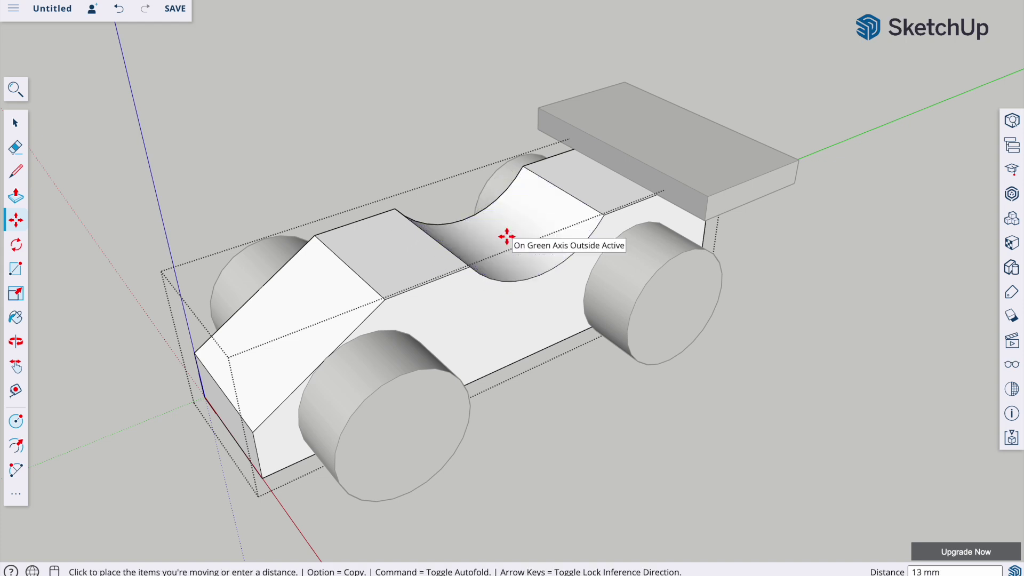
pyautogui.click(506, 236)
pyautogui.write('10')
pyautogui.press('Return')
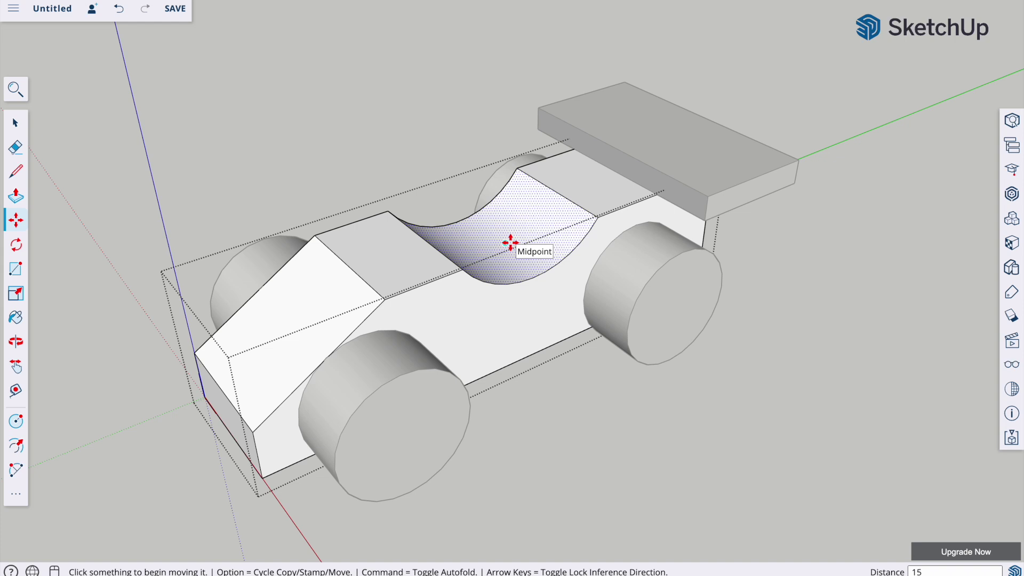
pyautogui.press('Escape')
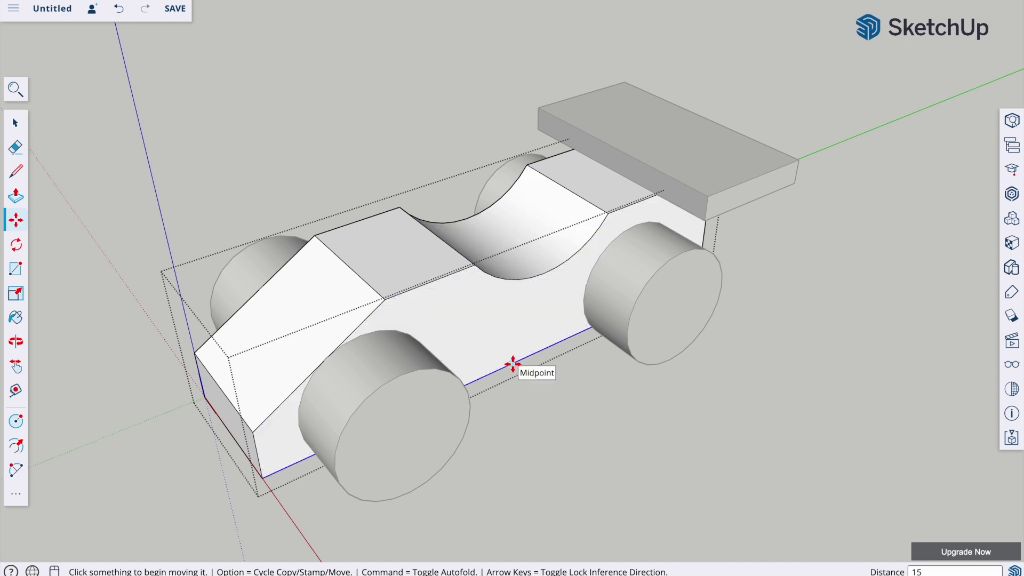
# Move the upper edge of the sloped nose 15 mm rearward along the green axis
pyautogui.click(352, 270)
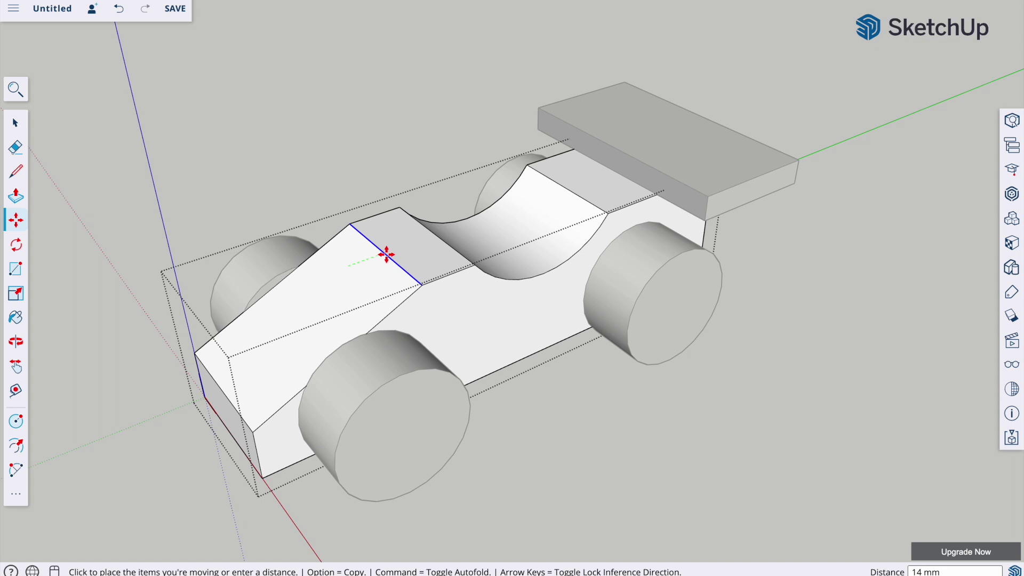
pyautogui.write('156')
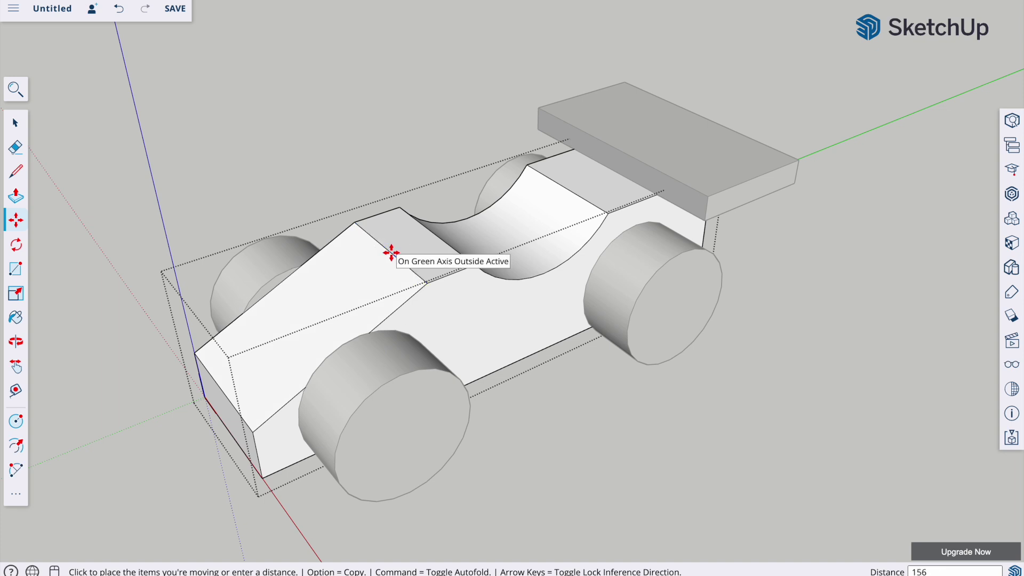
pyautogui.press('Return')
pyautogui.press('BackSpace')
pyautogui.press('BackSpace')
pyautogui.write('5')
pyautogui.press('Return')
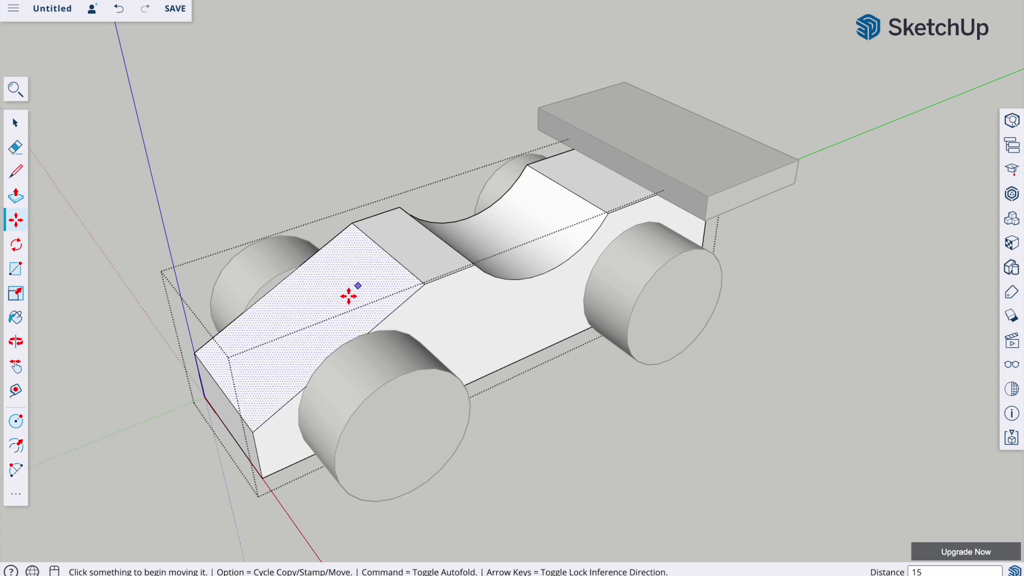
# Move the body's front face about 21 mm forward along the green axis to lengthen the nose
pyautogui.click(234, 421)
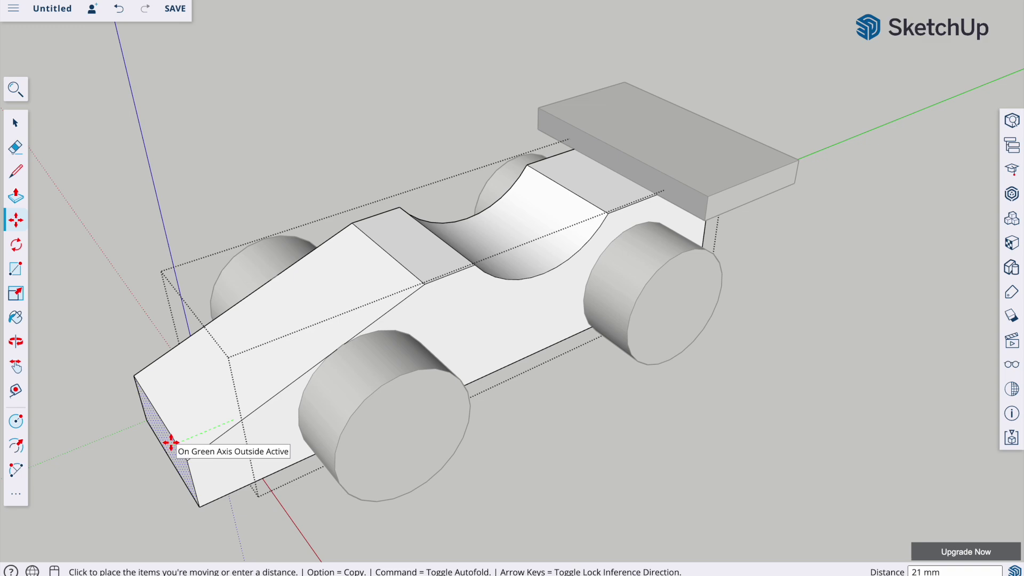
pyautogui.click(170, 443)
pyautogui.moveTo(382, 469)
pyautogui.mouseDown(button='middle')
pyautogui.moveTo(338, 315)
pyautogui.moveTo(467, 427)
pyautogui.moveTo(393, 457)
pyautogui.mouseUp(button='middle')
pyautogui.moveTo(456, 438); pyautogui.dragTo(361, 361, button='middle')
pyautogui.press('space')
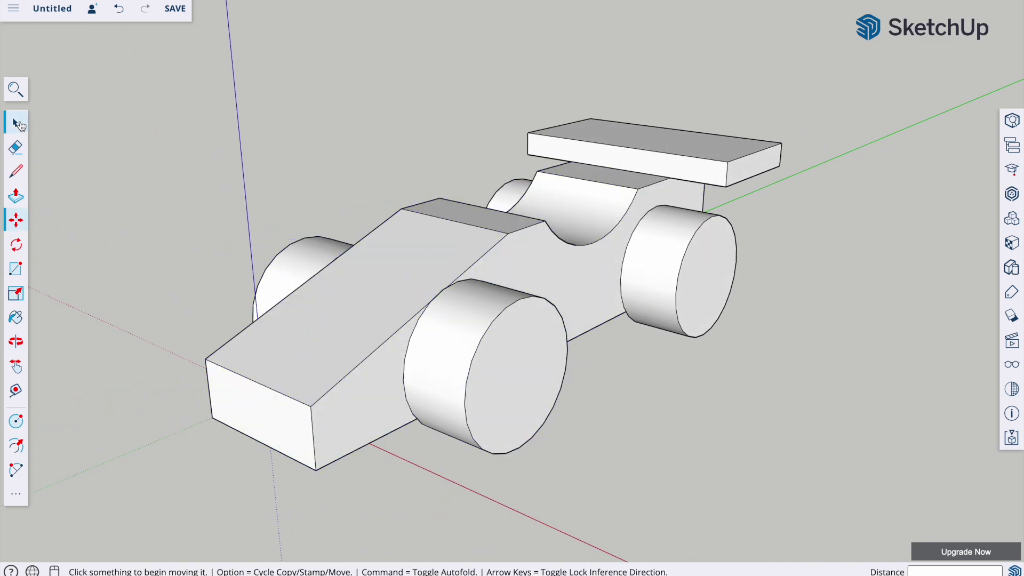
# Lower the upper front edge of the body's nose along the blue axis to about half the front face's height, and finish editing
pyautogui.click(272, 375)
pyautogui.click(16, 219)
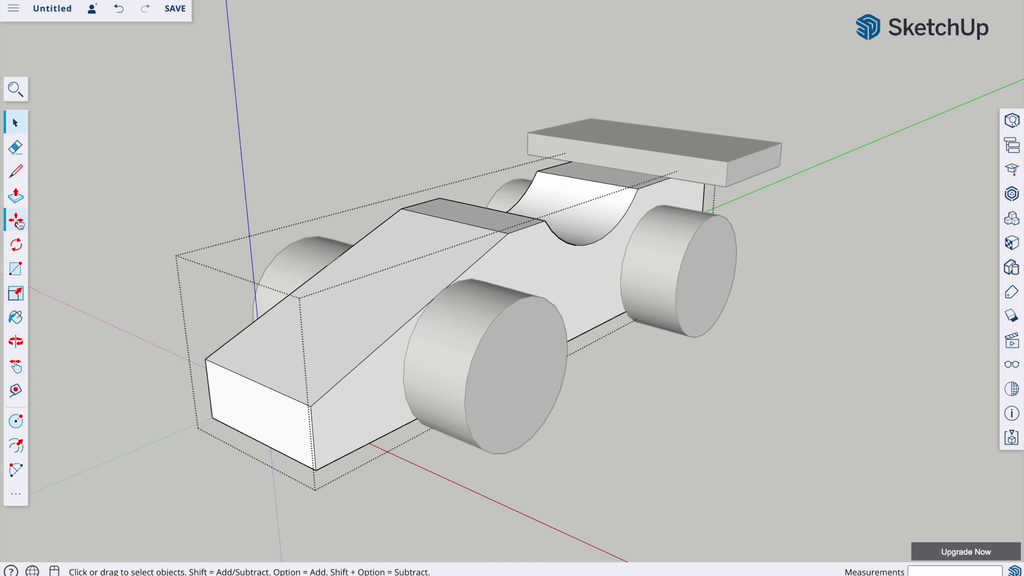
pyautogui.click(259, 388)
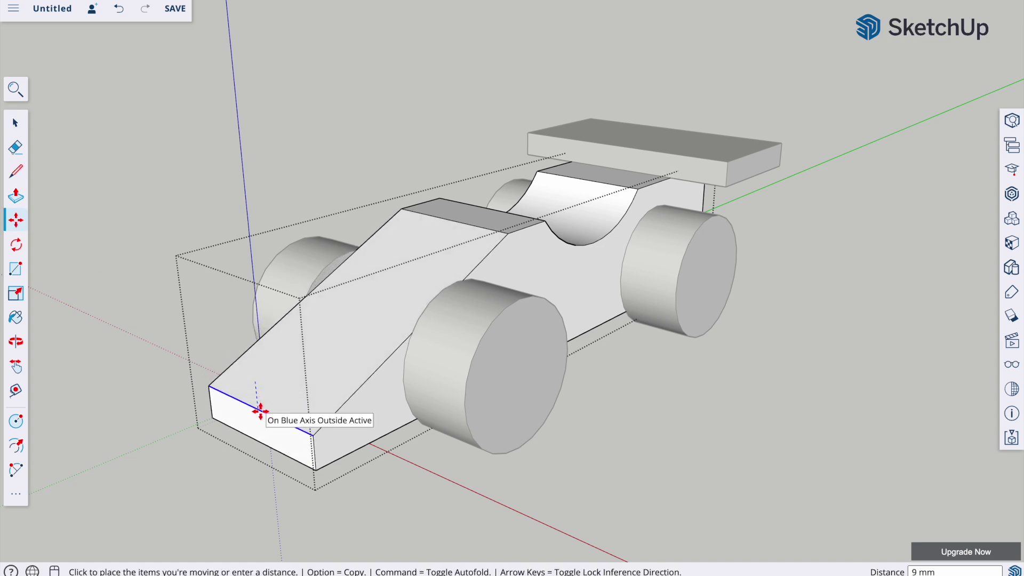
pyautogui.write('1')
pyautogui.press('Return')
pyautogui.press('o')
pyautogui.moveTo(405, 410); pyautogui.dragTo(434, 439)
pyautogui.press('m')
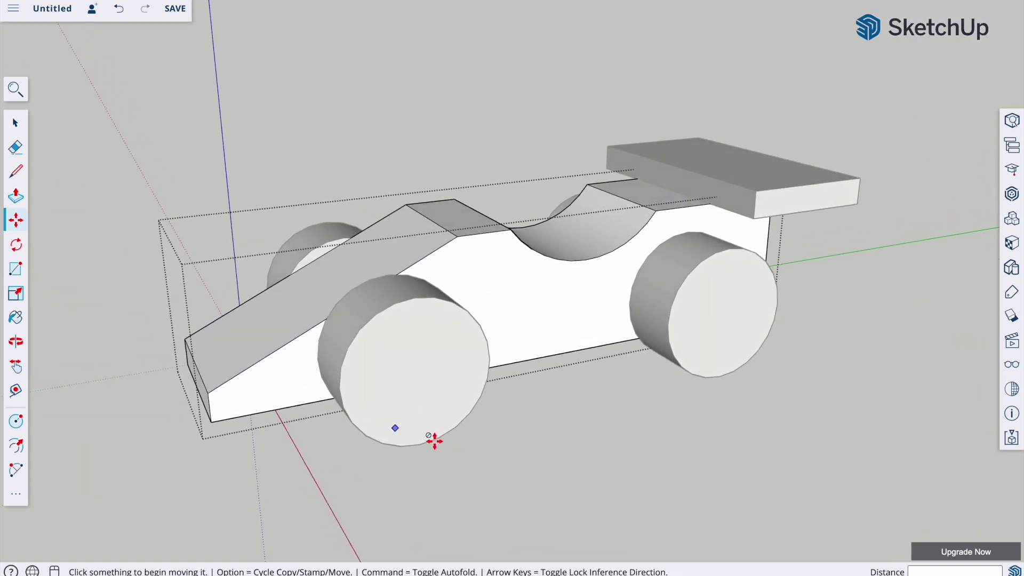
pyautogui.moveTo(744, 361); pyautogui.dragTo(569, 402, button='middle')
pyautogui.click(16, 126)
pyautogui.click(235, 137)
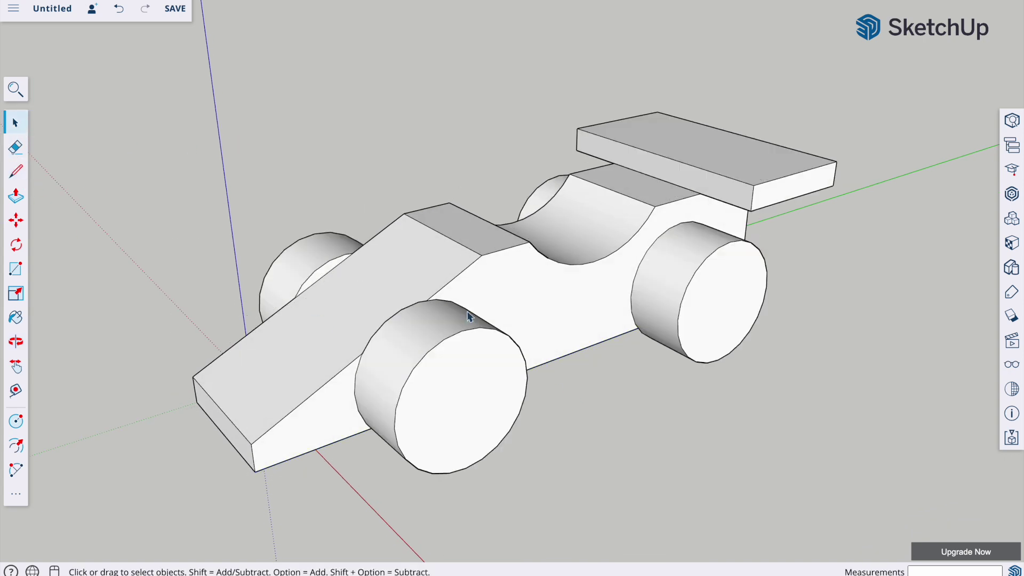
# Open the front wheel-and-axle component for editing and offset the wheel's outer face 5 mm inward
pyautogui.moveTo(465, 298); pyautogui.dragTo(494, 245, button='middle')
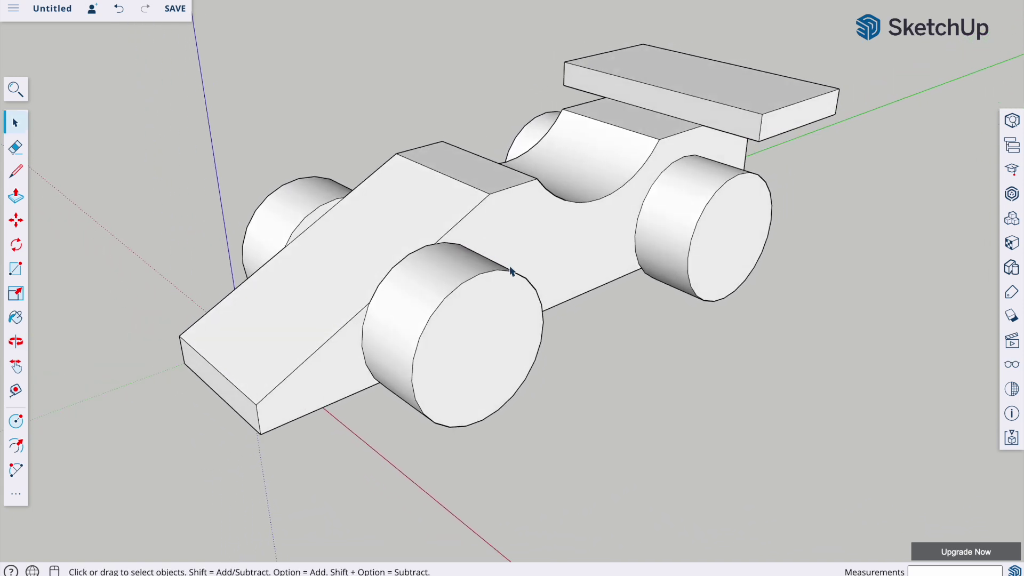
pyautogui.click(494, 280)
pyautogui.rightClick(491, 285)
pyautogui.click(536, 315)
pyautogui.click(15, 448)
pyautogui.click(481, 279)
pyautogui.click(483, 293)
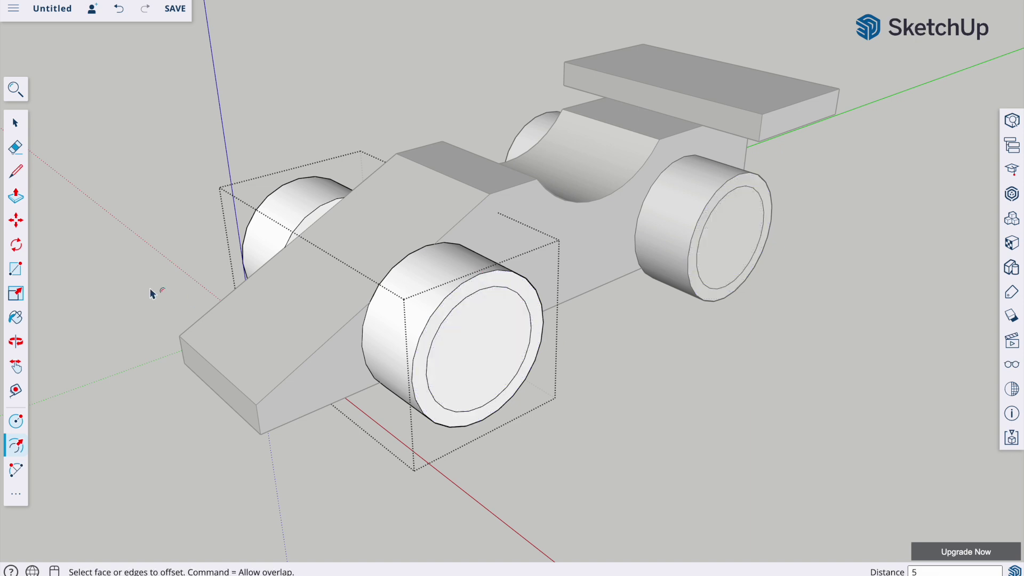
# Push the offset circular face of the front wheel 2 mm inward to form a recessed rim
pyautogui.click(15, 195)
pyautogui.click(462, 350)
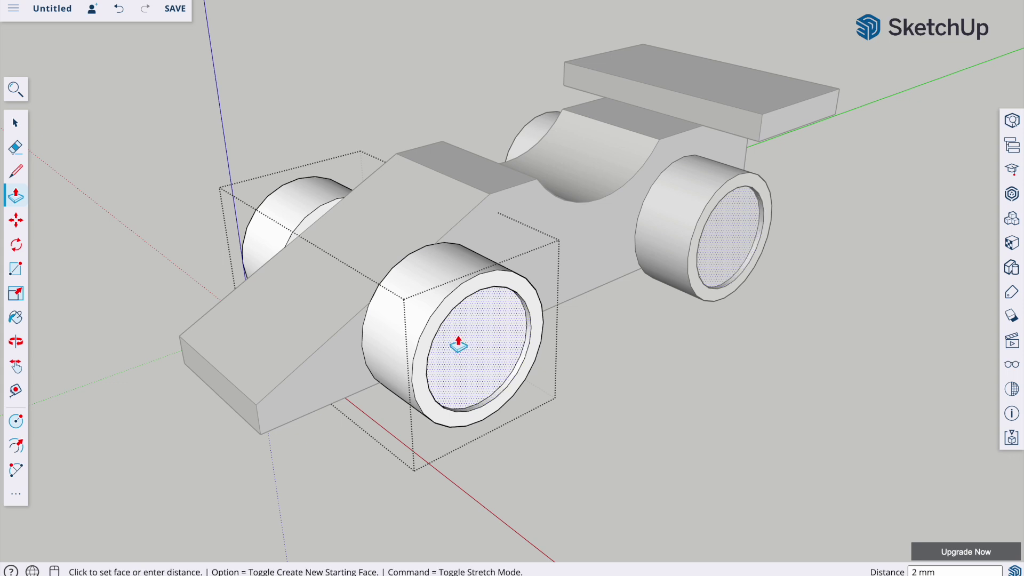
pyautogui.click(458, 346)
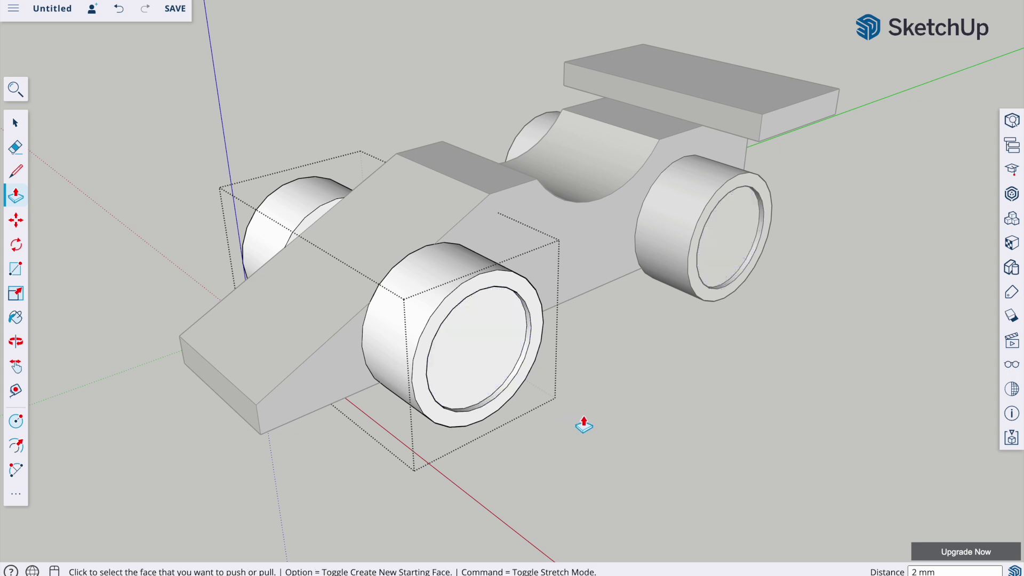
# Finish editing the front wheel-and-axle component and open the car body for editing
pyautogui.moveTo(621, 398); pyautogui.dragTo(648, 408, button='middle')
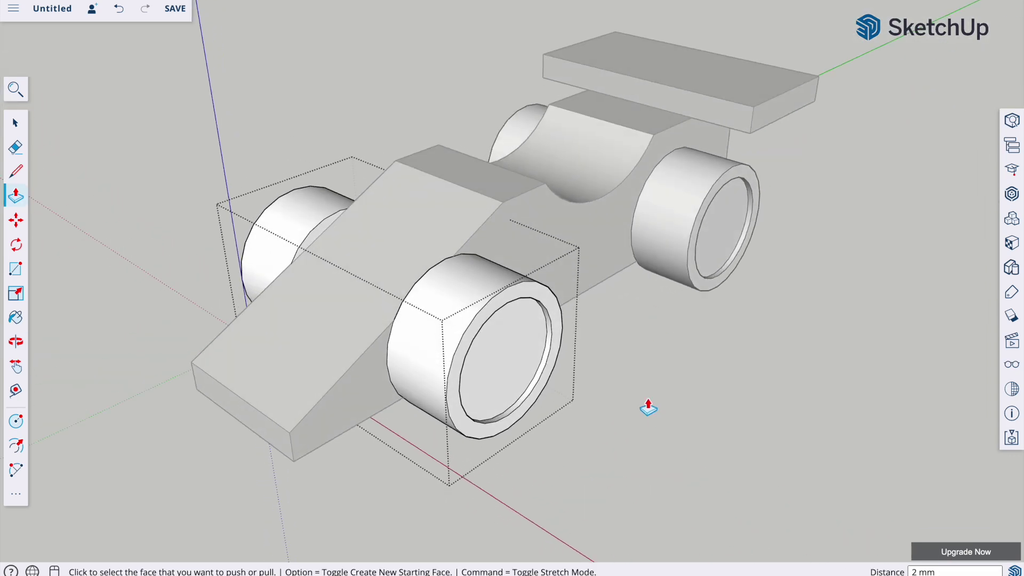
pyautogui.click(15, 124)
pyautogui.click(644, 385)
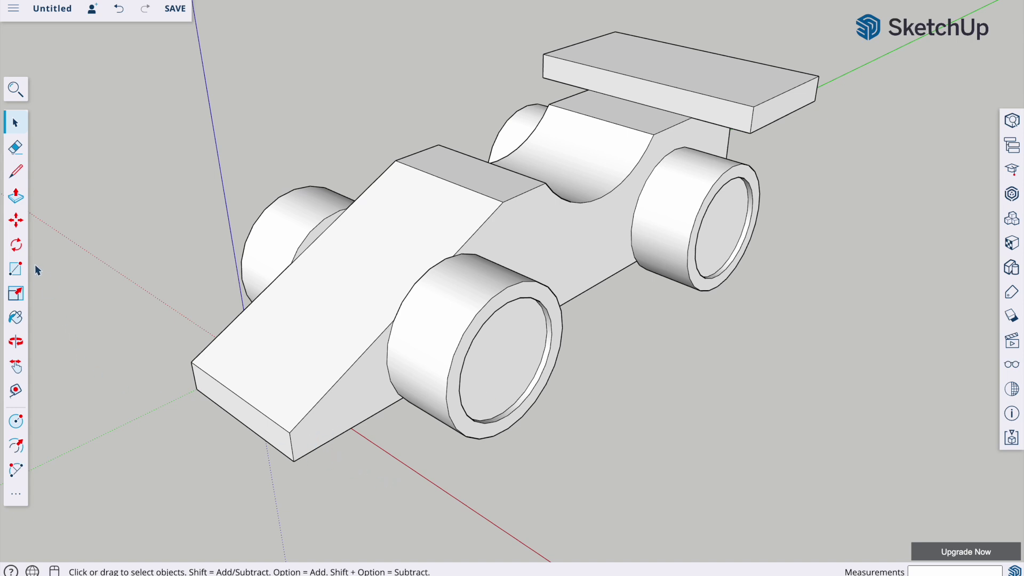
pyautogui.doubleClick(309, 425)
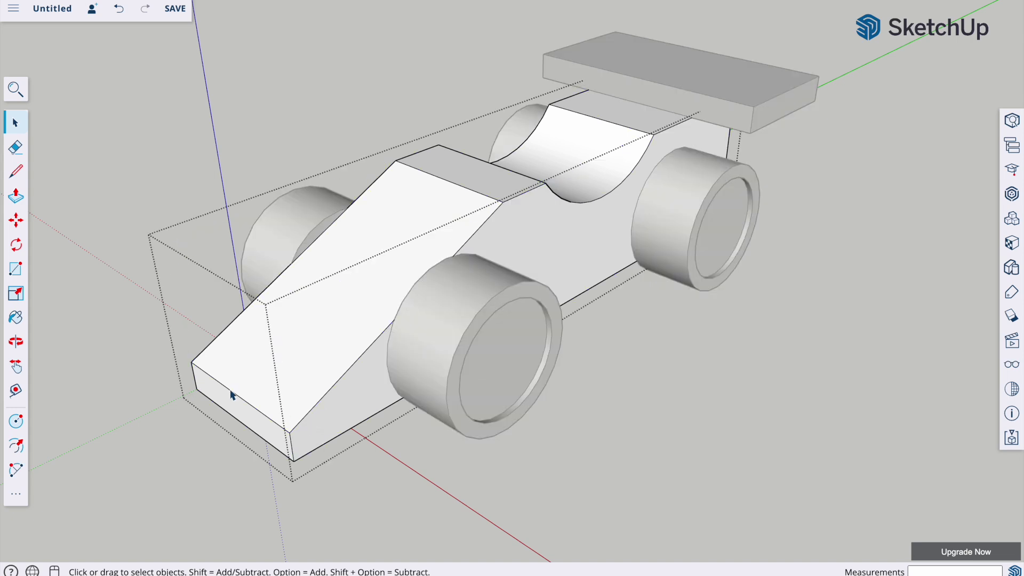
# Draw a 15 mm long rectangle at the lower front corner of the body's nose on each side face
pyautogui.click(15, 269)
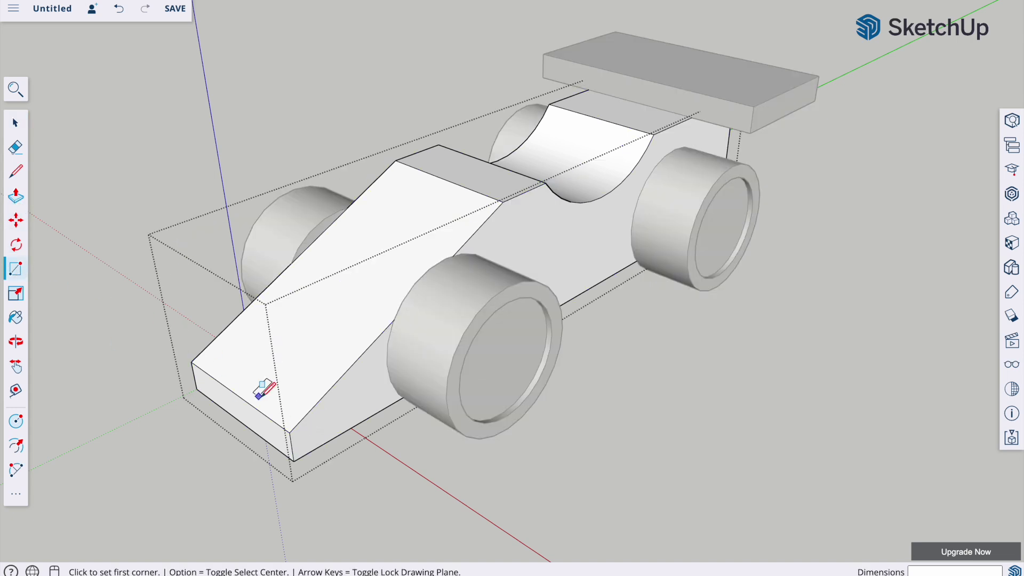
pyautogui.click(294, 460)
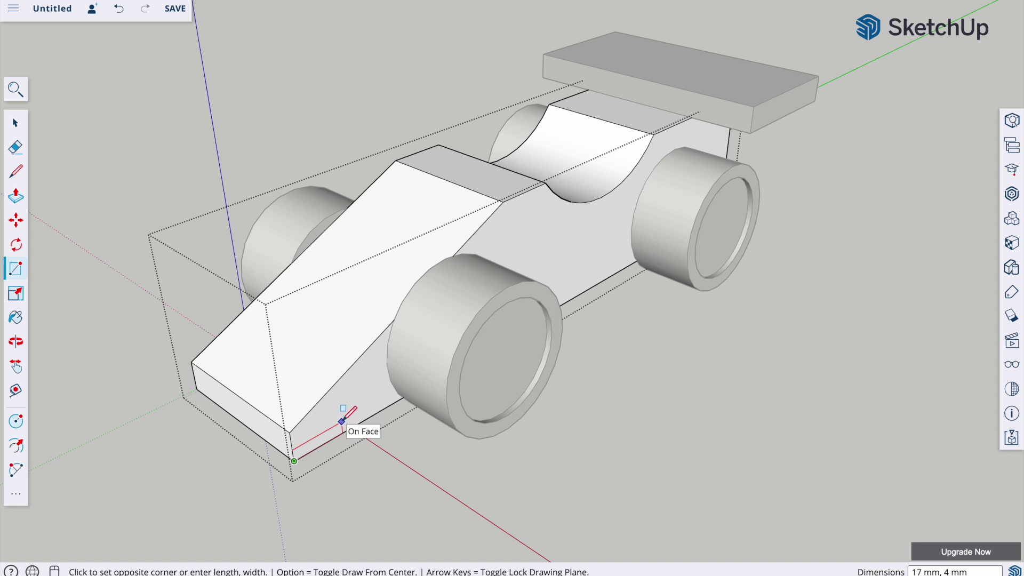
pyautogui.click(342, 422)
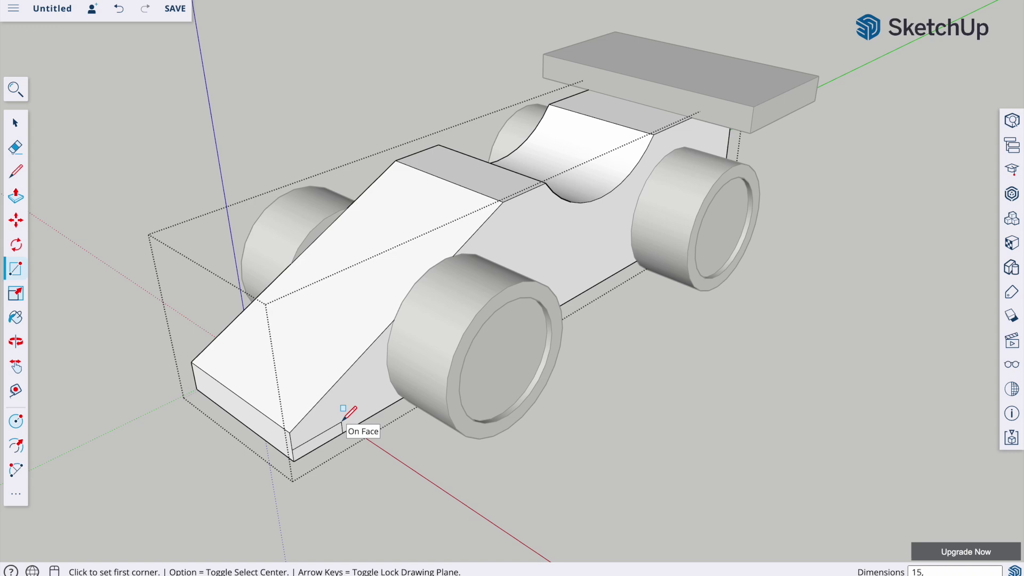
pyautogui.press('o')
pyautogui.moveTo(174, 388); pyautogui.dragTo(816, 371)
pyautogui.press('r')
pyautogui.click(811, 375)
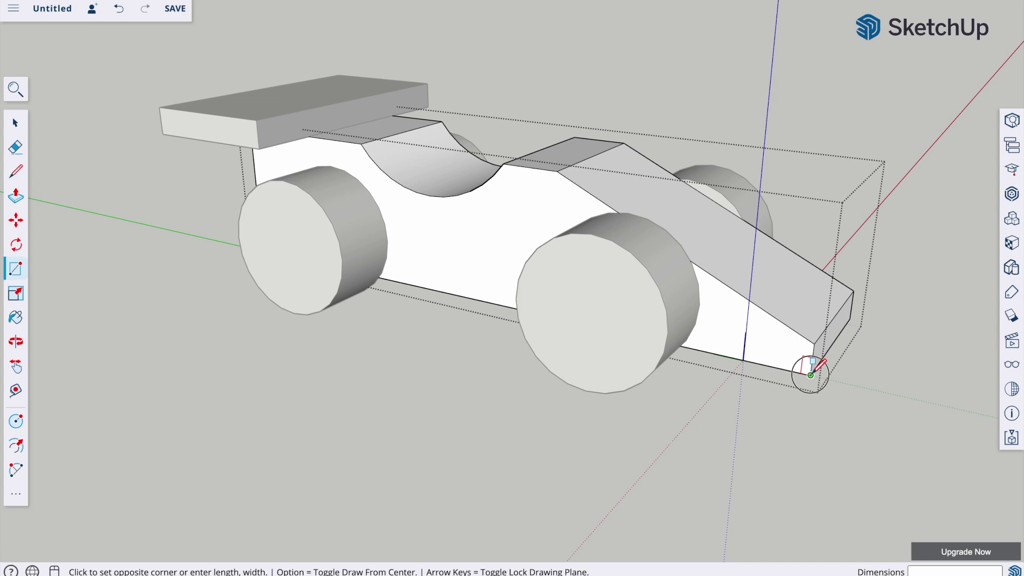
pyautogui.click(756, 340)
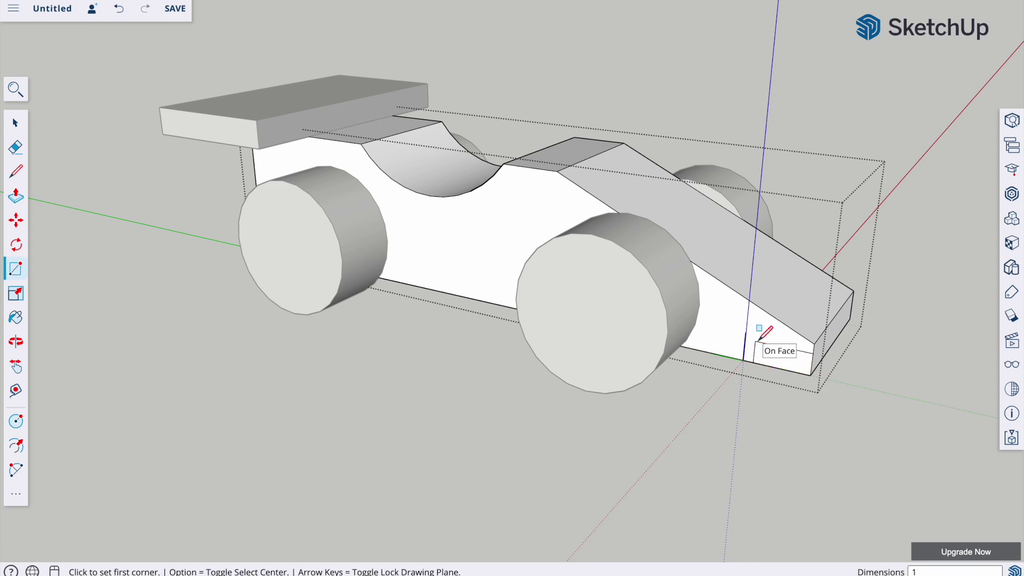
# Pull the small rectangle on each side of the nose 25 mm outward to form both halves of a front wing
pyautogui.moveTo(766, 333); pyautogui.dragTo(555, 328, button='middle')
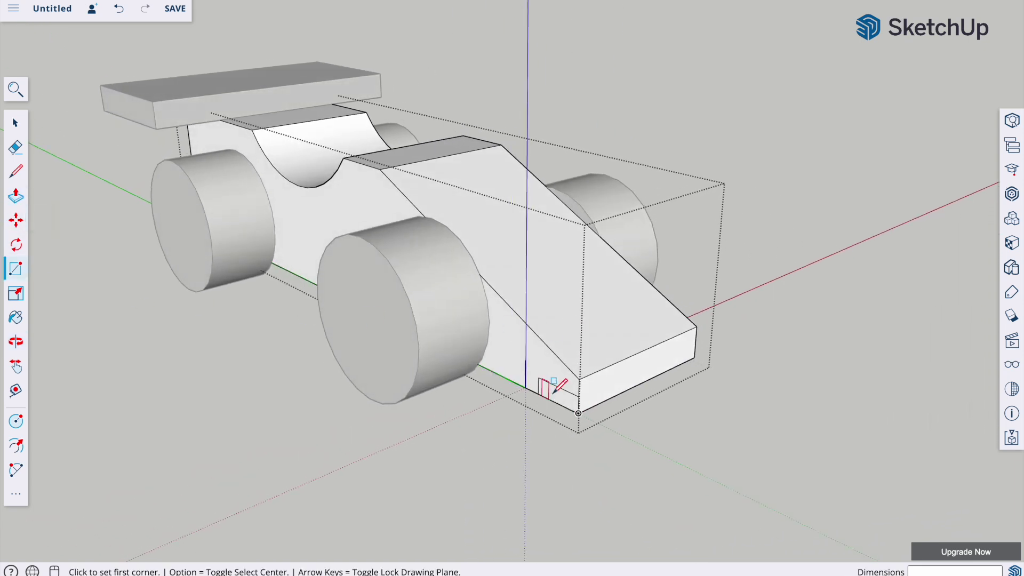
pyautogui.click(15, 196)
pyautogui.click(560, 397)
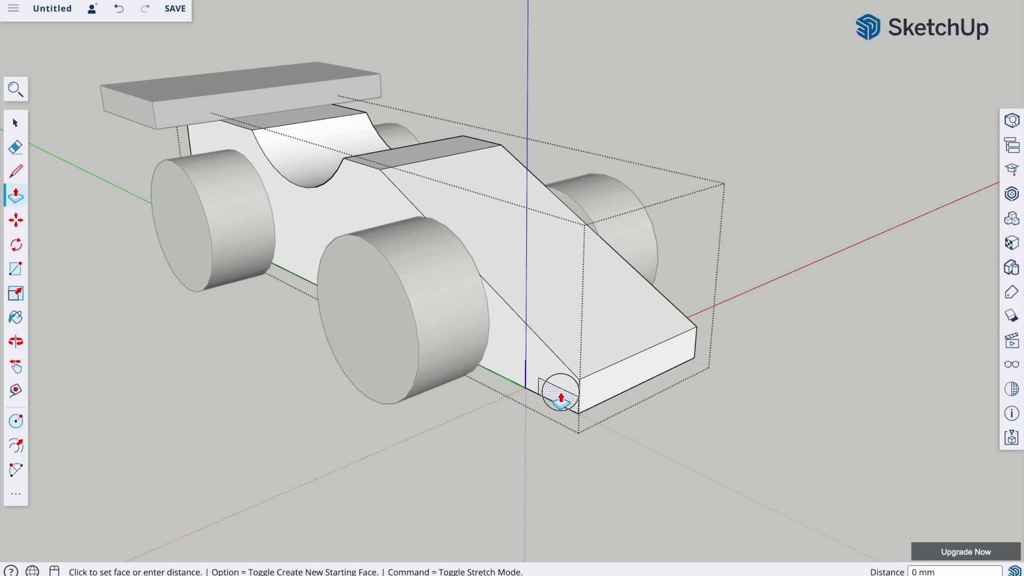
pyautogui.click(416, 376)
pyautogui.moveTo(416, 376); pyautogui.dragTo(352, 408, button='middle')
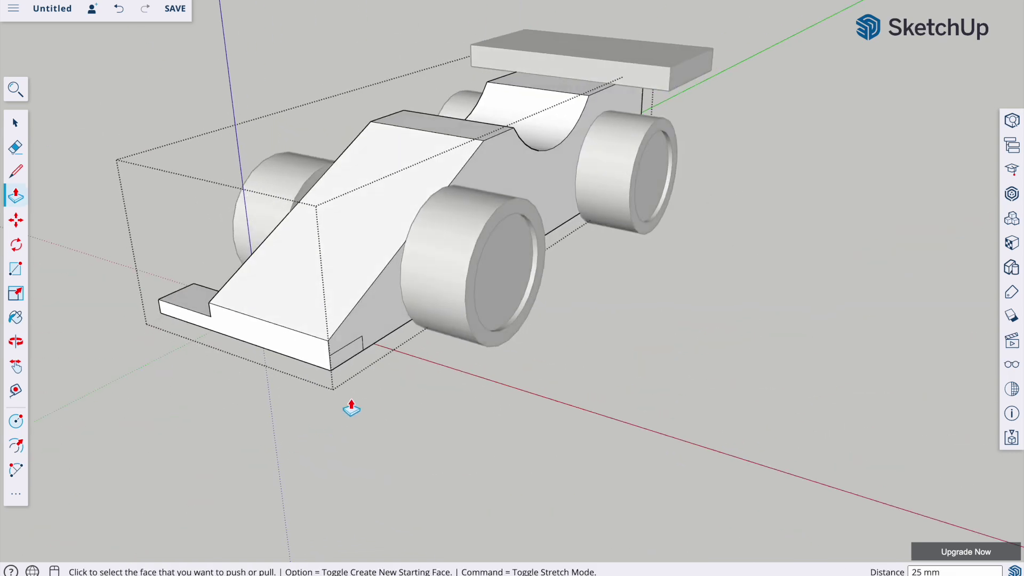
pyautogui.click(351, 358)
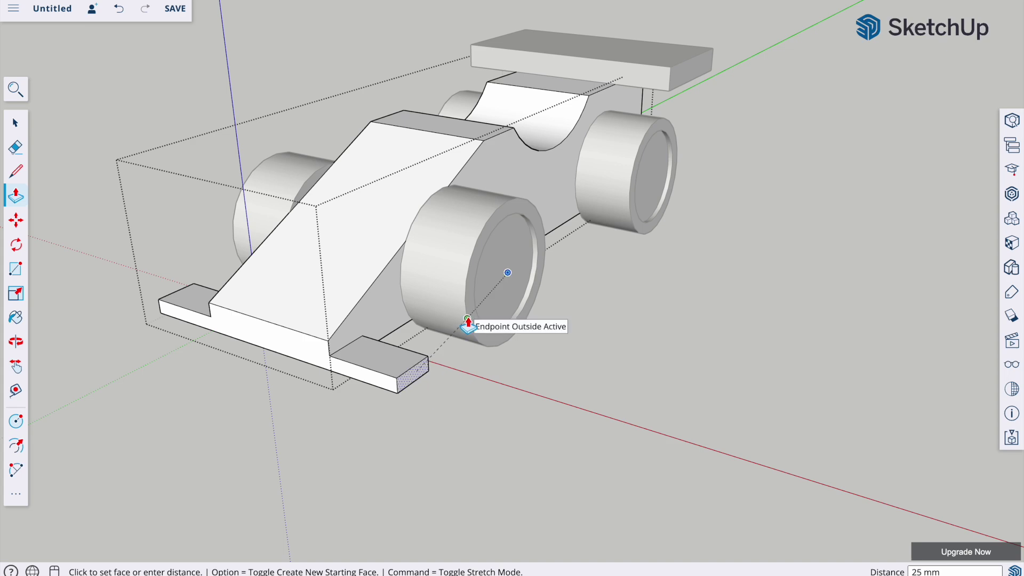
pyautogui.click(468, 323)
pyautogui.moveTo(327, 393); pyautogui.dragTo(263, 487, button='middle')
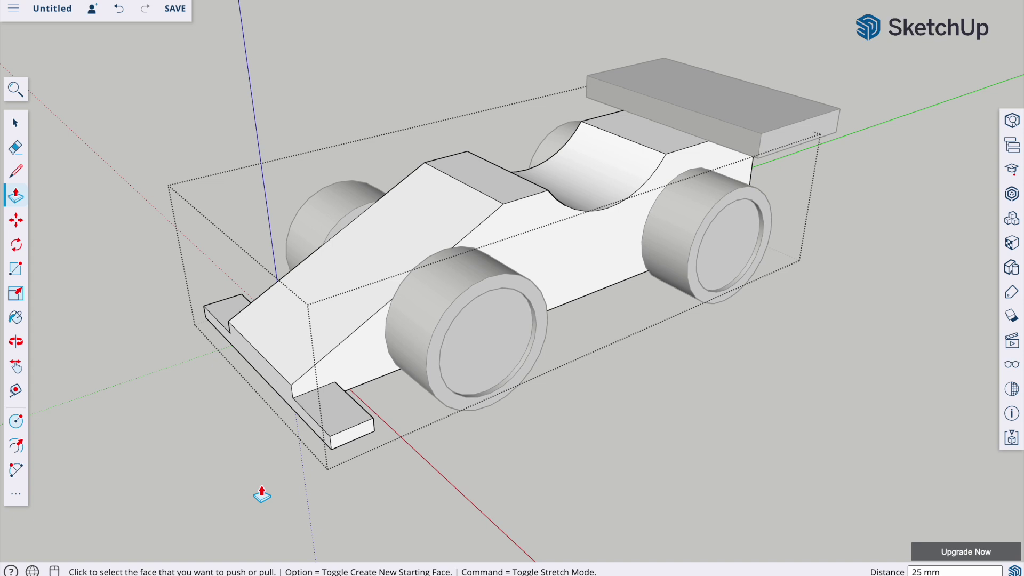
# Draw a line across the nose's front face between the wing's inner corners and pull the lower front face 5 mm forward
pyautogui.moveTo(230, 442); pyautogui.dragTo(319, 381, button='middle')
pyautogui.press('l')
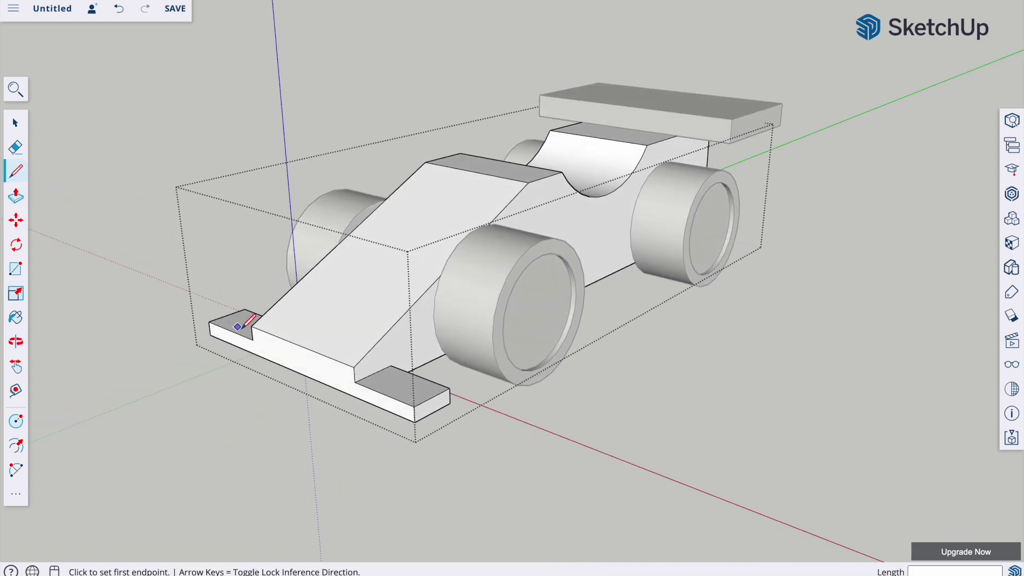
pyautogui.click(253, 339)
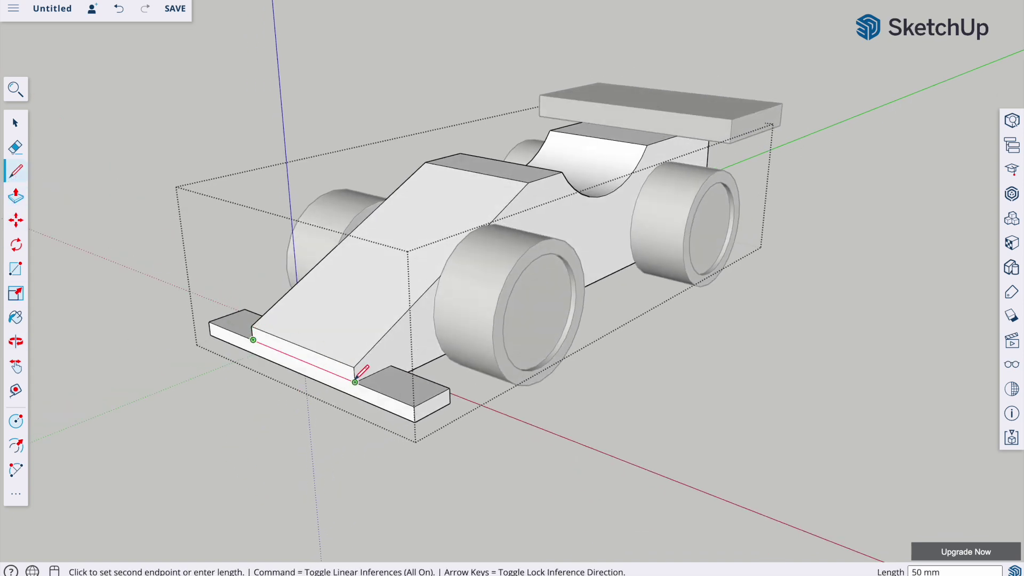
pyautogui.click(355, 382)
pyautogui.click(16, 196)
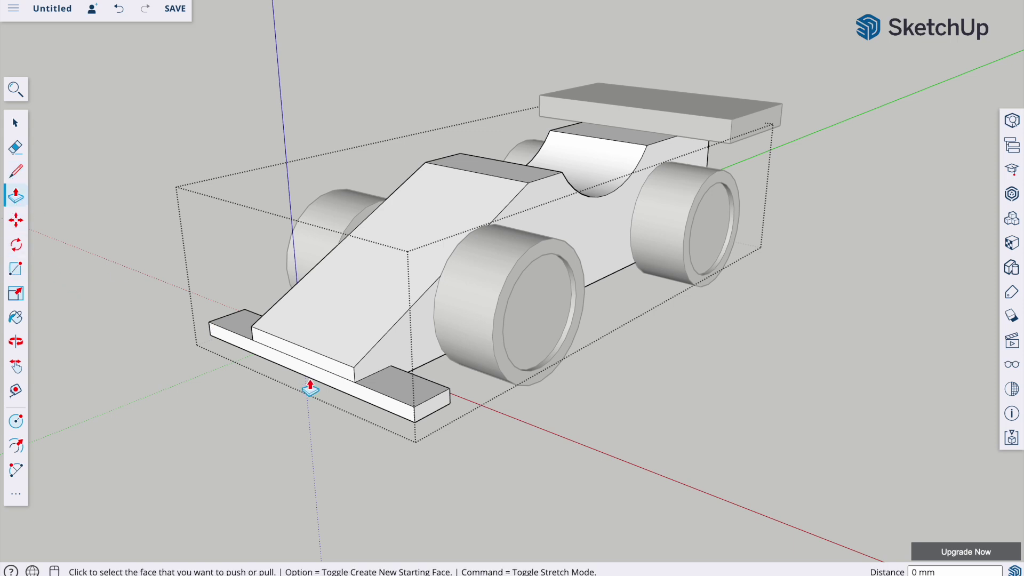
pyautogui.click(321, 382)
pyautogui.click(311, 393)
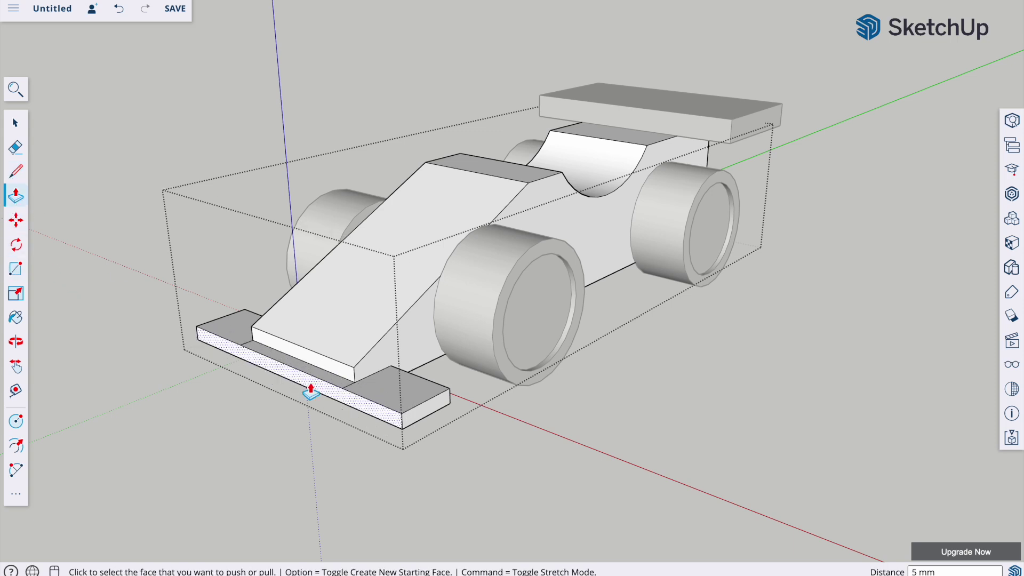
# Erase the leftover edges on the front wing's upper surface at both sides of the nose, and finish editing the body
pyautogui.click(16, 147)
pyautogui.scroll(10, 230, 341)
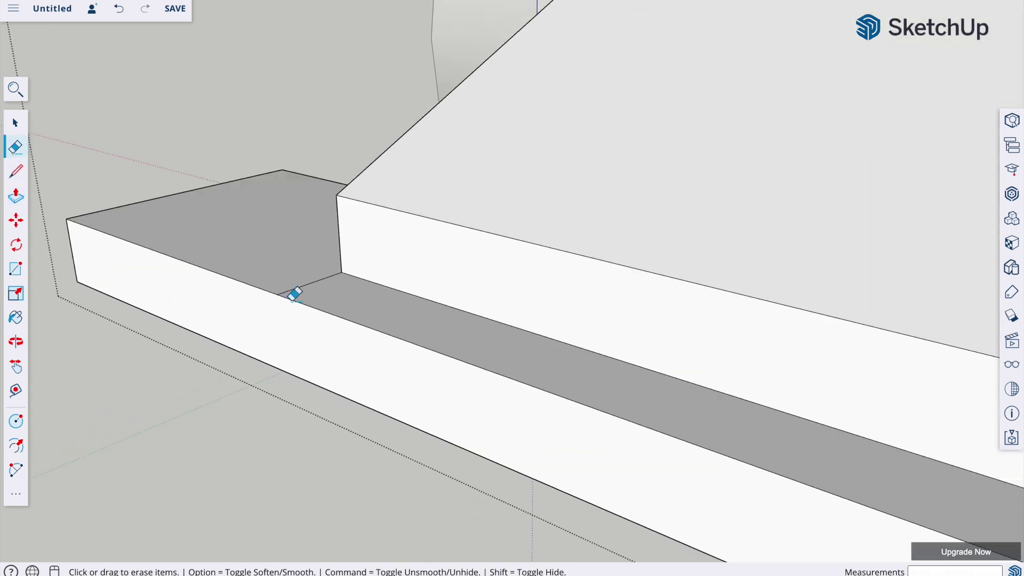
pyautogui.moveTo(345, 290); pyautogui.dragTo(701, 426, button='middle')
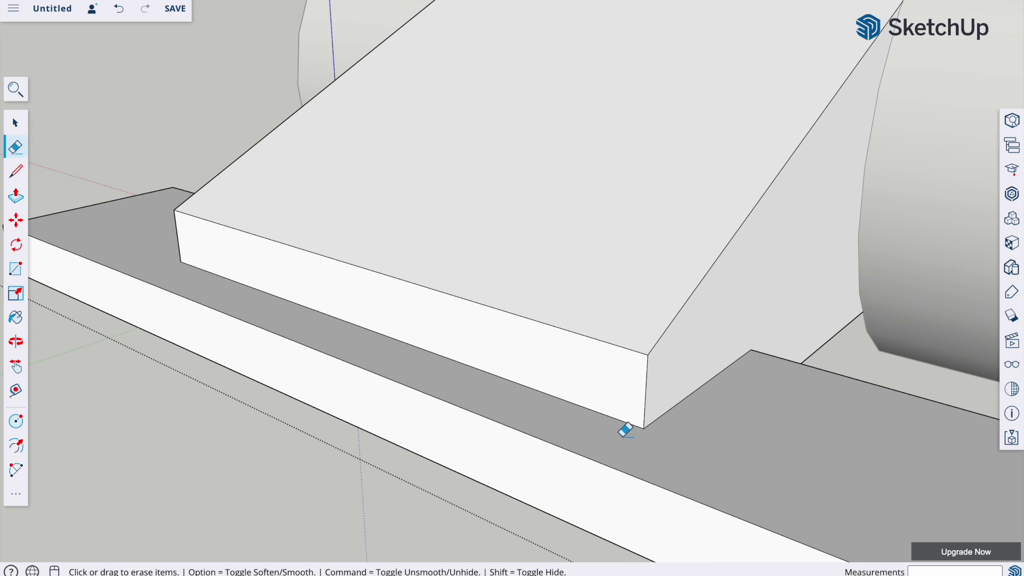
pyautogui.scroll(-10, 628, 425)
pyautogui.moveTo(702, 418); pyautogui.dragTo(596, 421, button='middle')
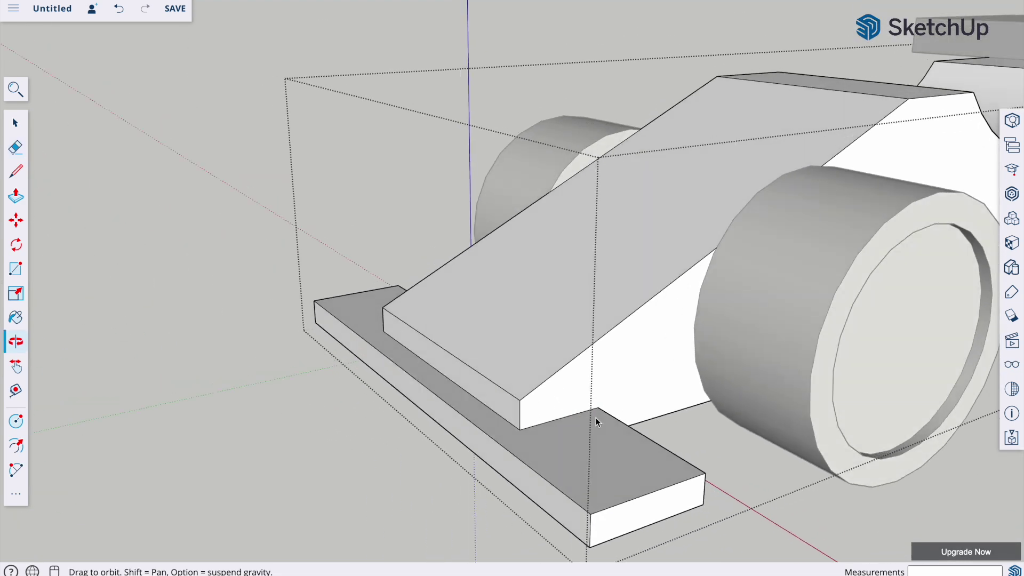
pyautogui.scroll(-5, 597, 421)
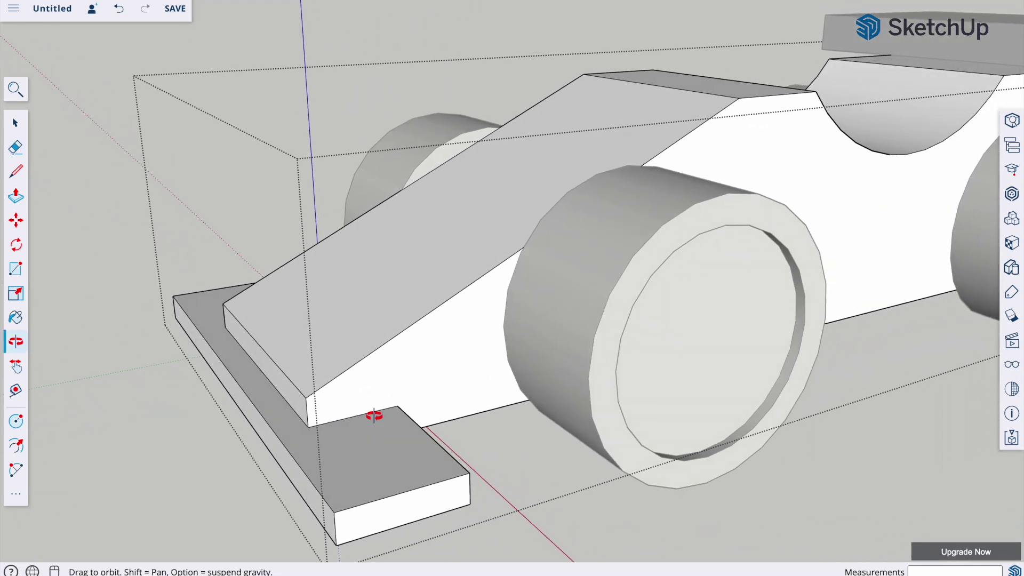
pyautogui.moveTo(377, 418); pyautogui.dragTo(484, 412, button='middle')
pyautogui.scroll(-2, 485, 411)
pyautogui.scroll(2, 573, 413)
pyautogui.moveTo(573, 414)
pyautogui.mouseDown(button='middle')
pyautogui.moveTo(462, 393)
pyautogui.moveTo(556, 418)
pyautogui.mouseUp(button='middle')
pyautogui.click(15, 122)
pyautogui.click(216, 138)
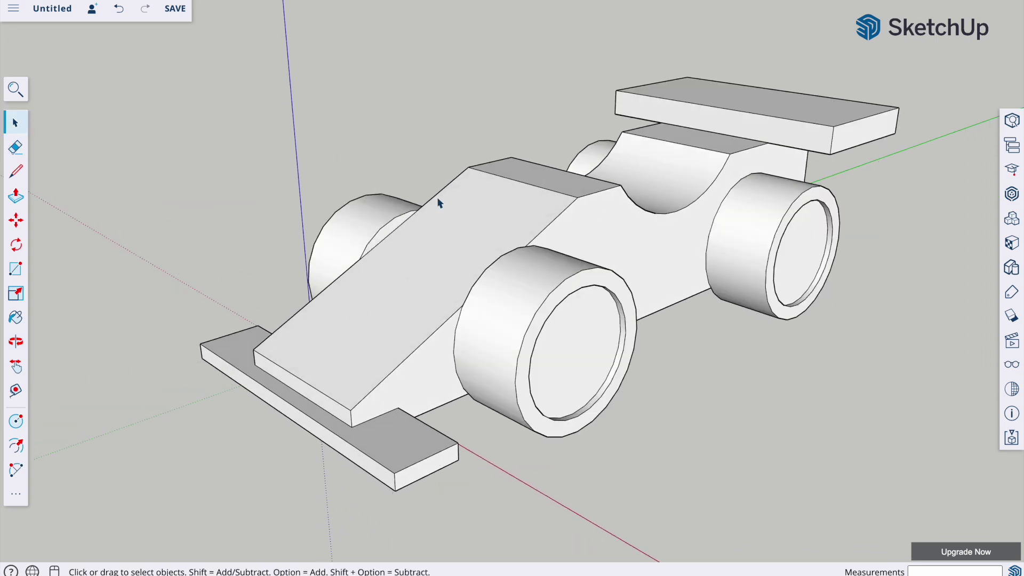
# Paint the whole car body, including the front wing, with the reddish-brown material from the Wood collection
pyautogui.moveTo(725, 384); pyautogui.dragTo(646, 415, button='middle')
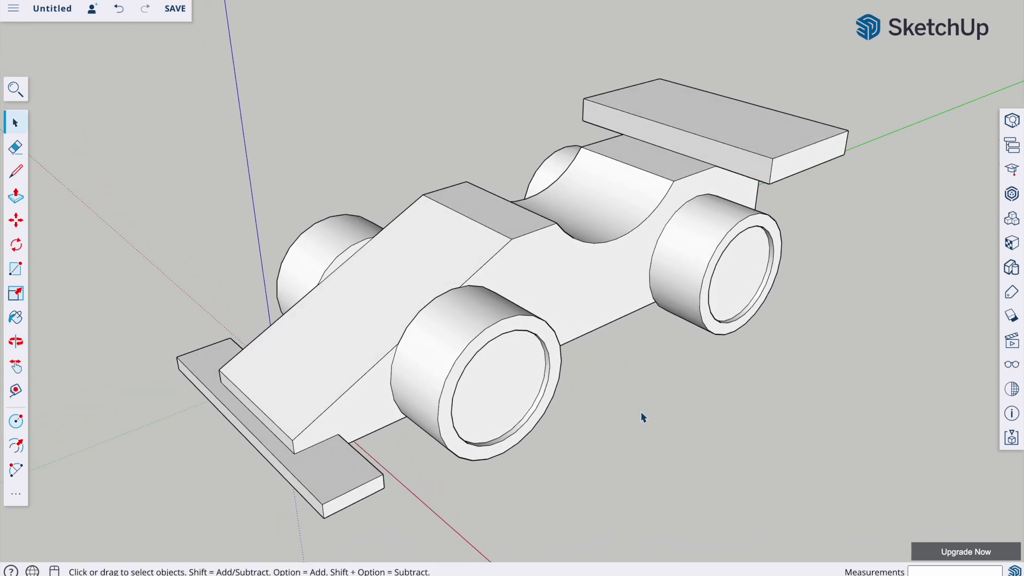
pyautogui.click(372, 473)
pyautogui.click(704, 423)
pyautogui.click(1012, 244)
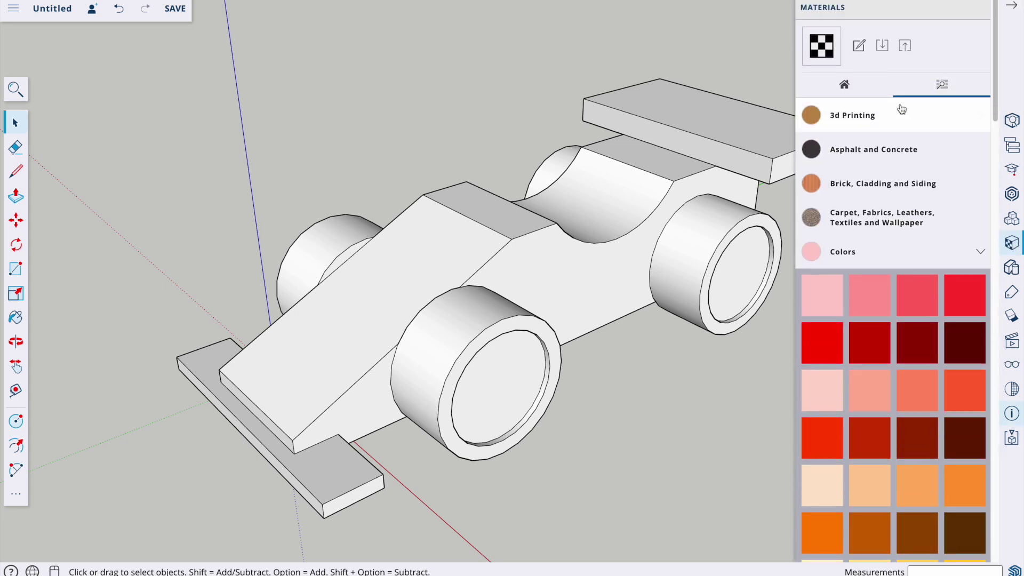
pyautogui.click(978, 253)
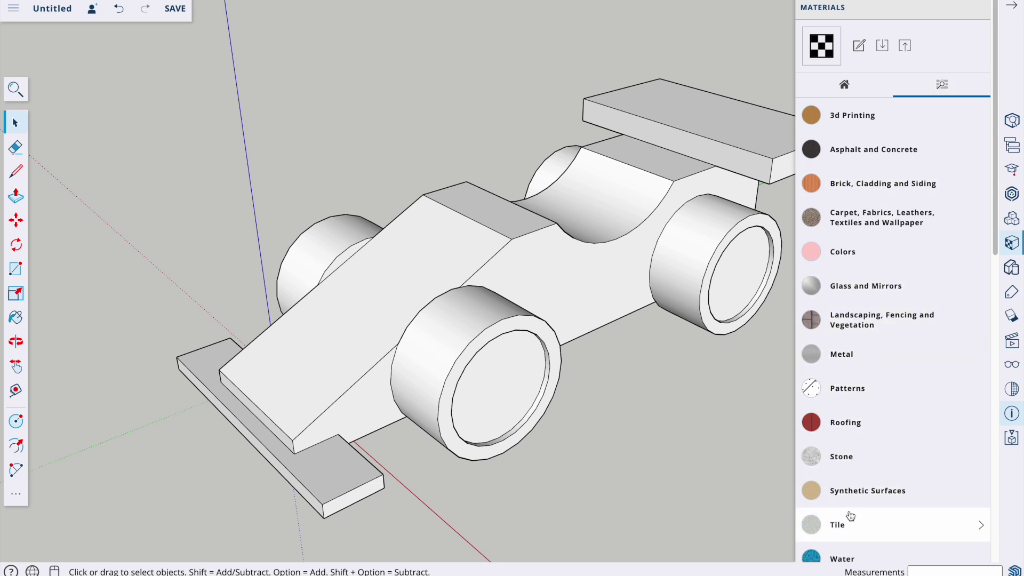
pyautogui.scroll(-8, 848, 435)
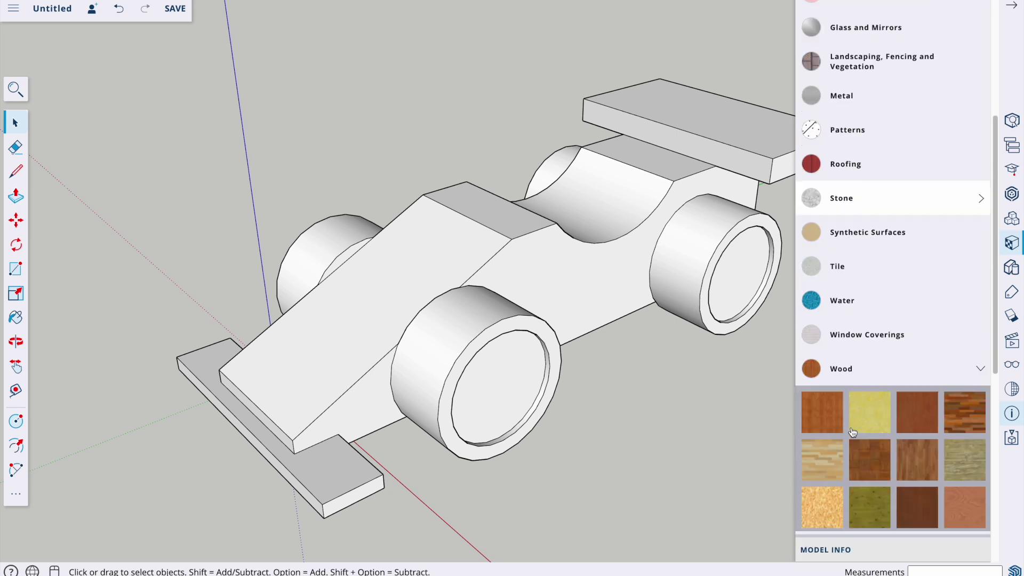
pyautogui.click(960, 340)
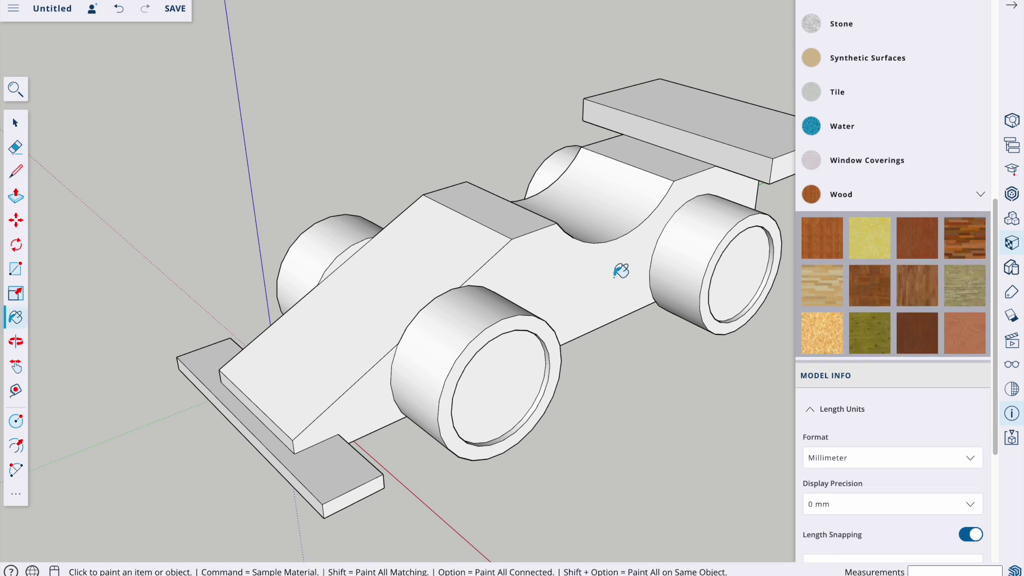
pyautogui.click(562, 264)
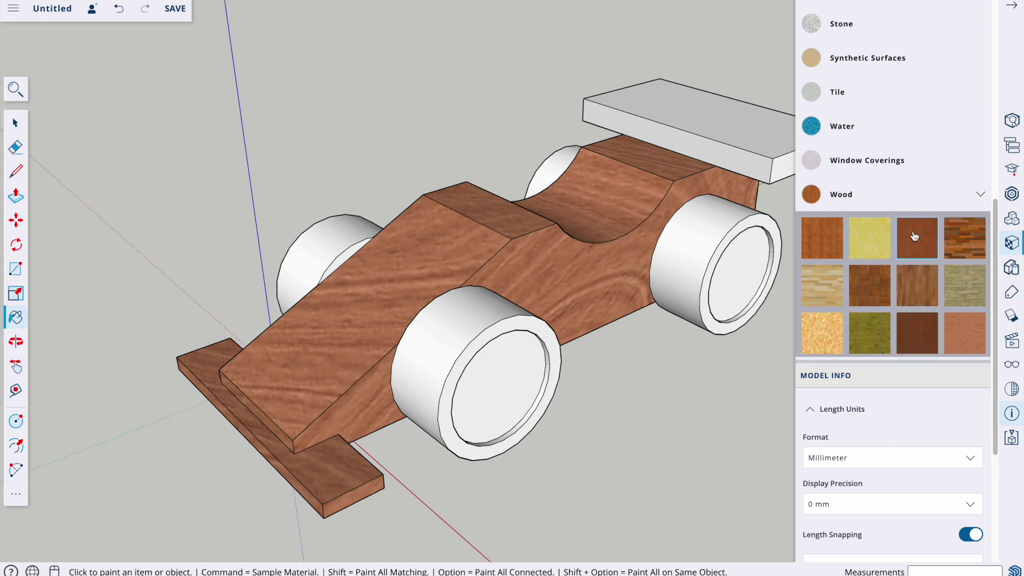
# Paint the front and rear wheels with a dark grey from the Colors collection
pyautogui.click(977, 195)
pyautogui.scroll(5, 907, 214)
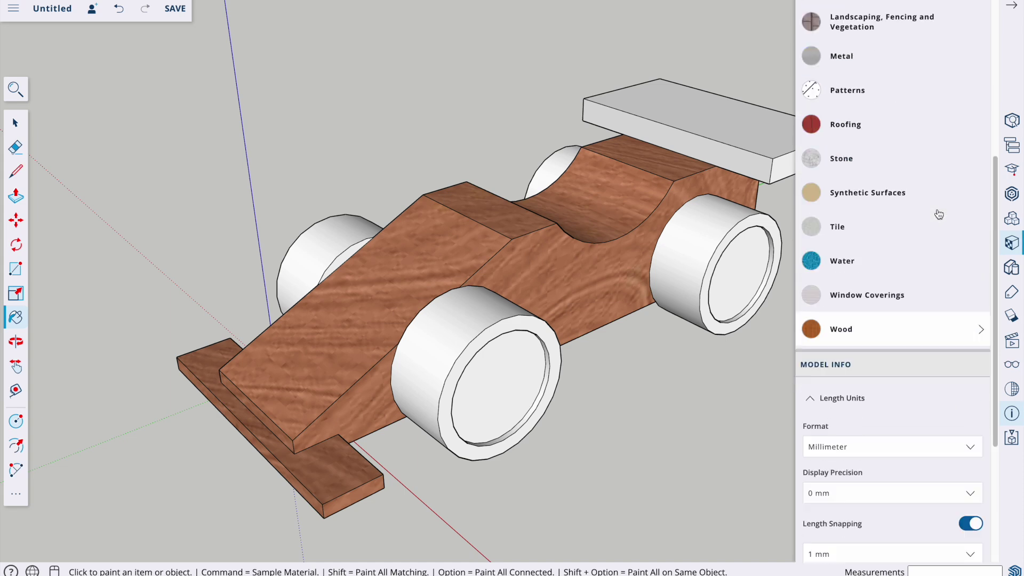
pyautogui.scroll(1, 854, 152)
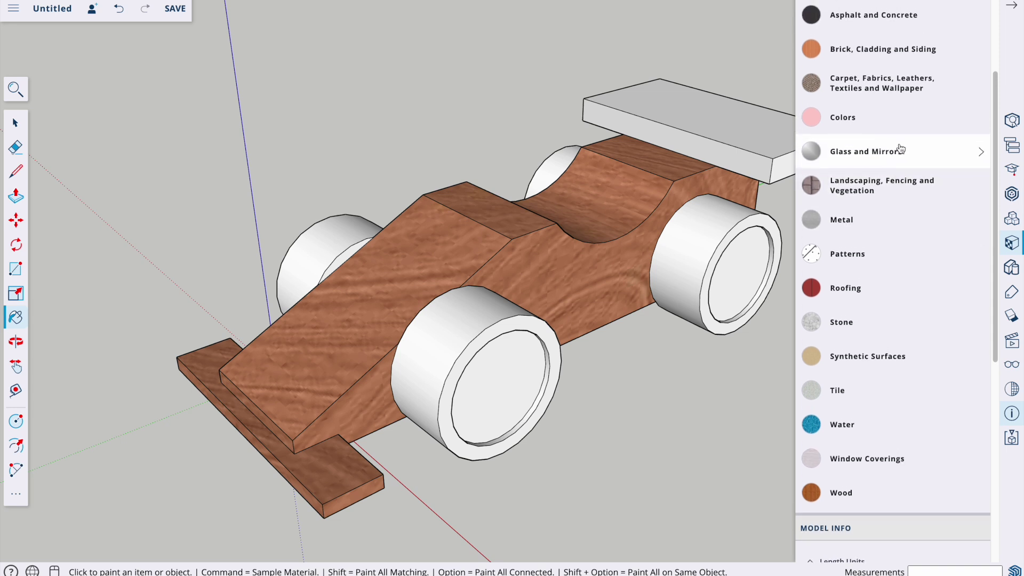
pyautogui.click(921, 126)
pyautogui.scroll(-7, 929, 375)
pyautogui.scroll(-15, 930, 375)
pyautogui.scroll(6, 928, 368)
pyautogui.click(963, 280)
pyautogui.click(472, 320)
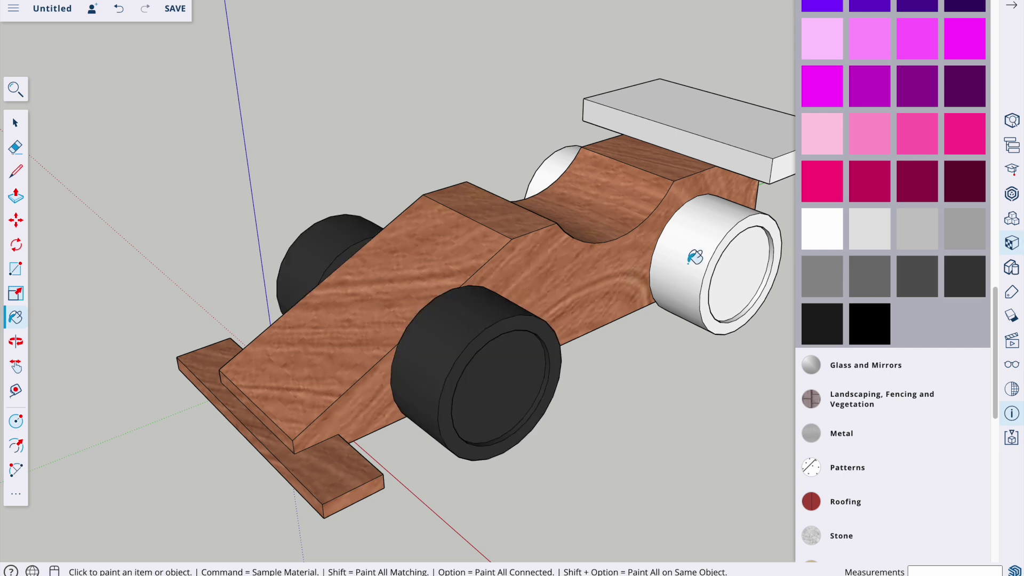
pyautogui.click(719, 228)
# Try black on the rear wheels, and repaint them in the same dark grey as the front wheels
pyautogui.click(860, 317)
pyautogui.click(730, 226)
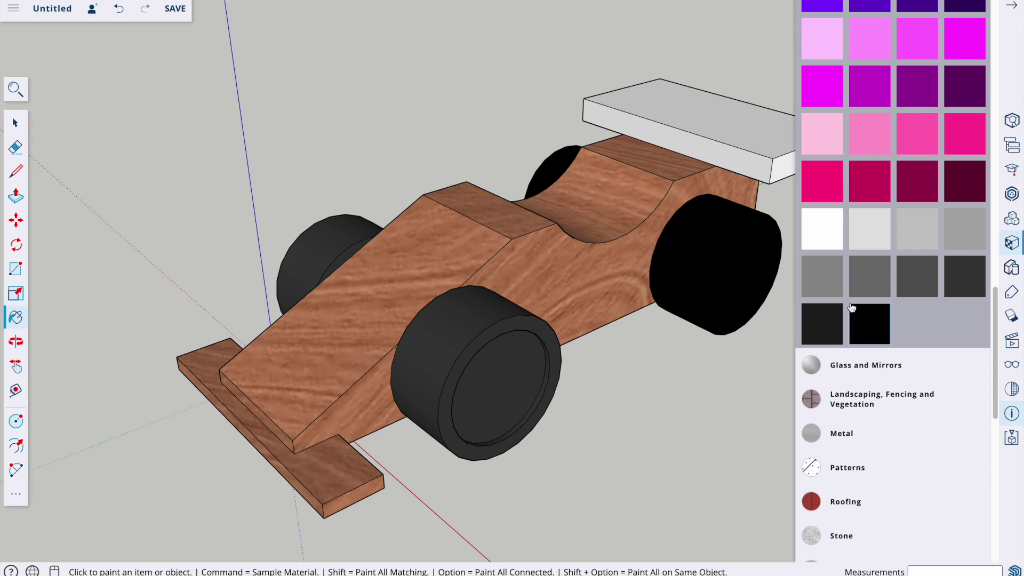
pyautogui.click(966, 277)
pyautogui.click(721, 231)
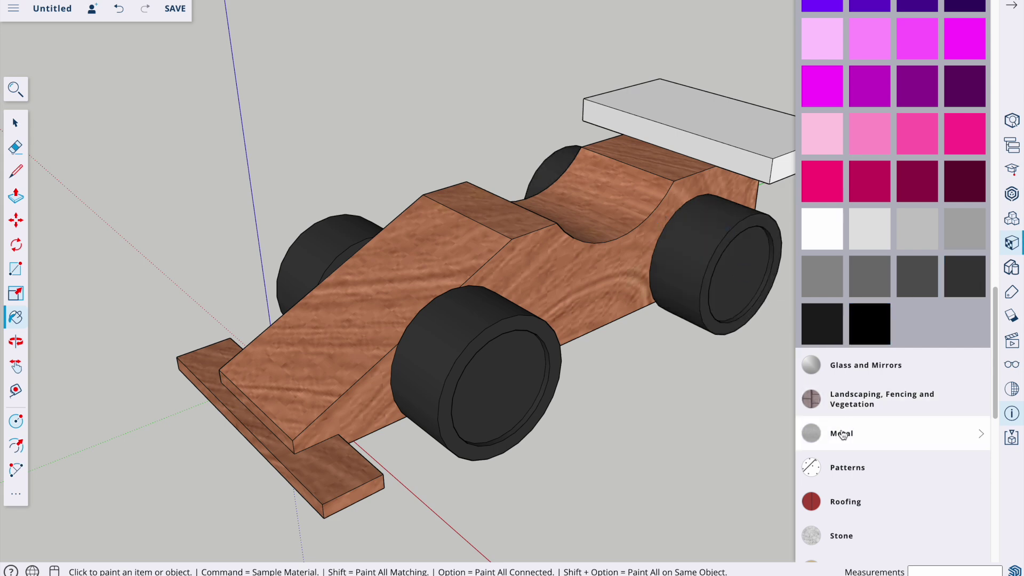
# Paint the whole rear spoiler with a bright red from the Colors collection
pyautogui.moveTo(692, 404)
pyautogui.mouseDown(button='middle')
pyautogui.moveTo(560, 386)
pyautogui.moveTo(589, 414)
pyautogui.mouseUp(button='middle')
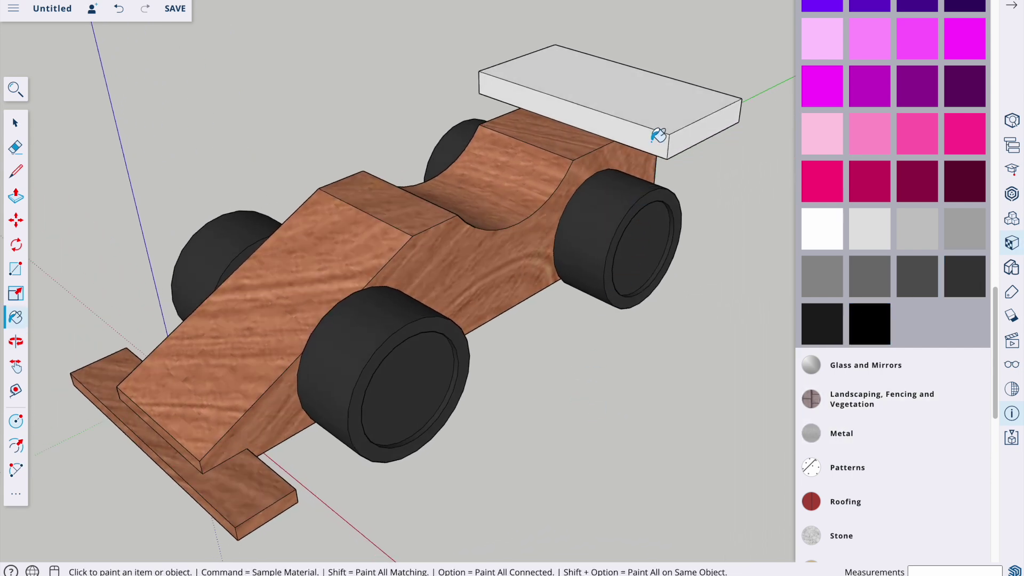
pyautogui.scroll(-2, 895, 164)
pyautogui.scroll(15, 895, 163)
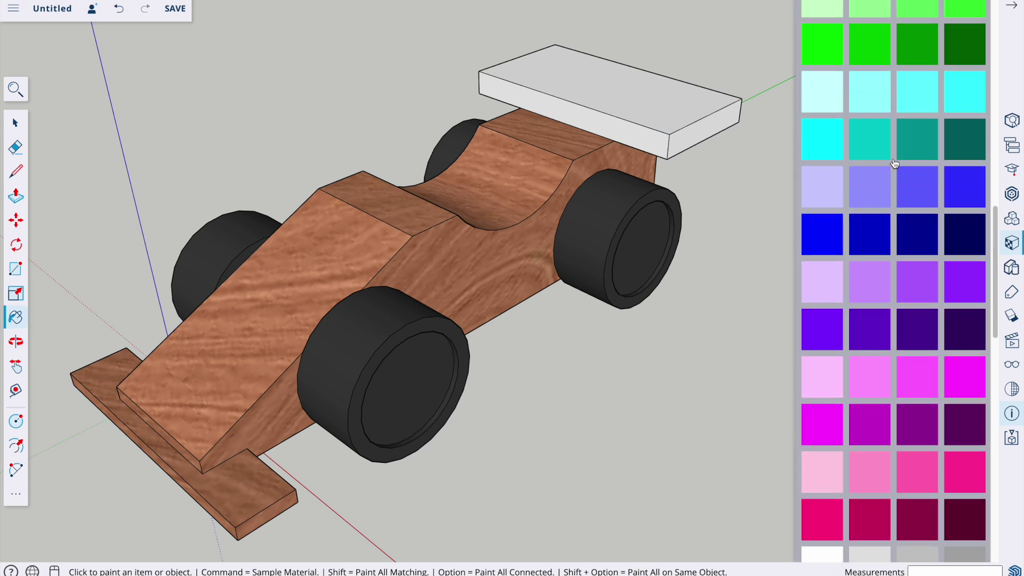
pyautogui.scroll(4, 881, 166)
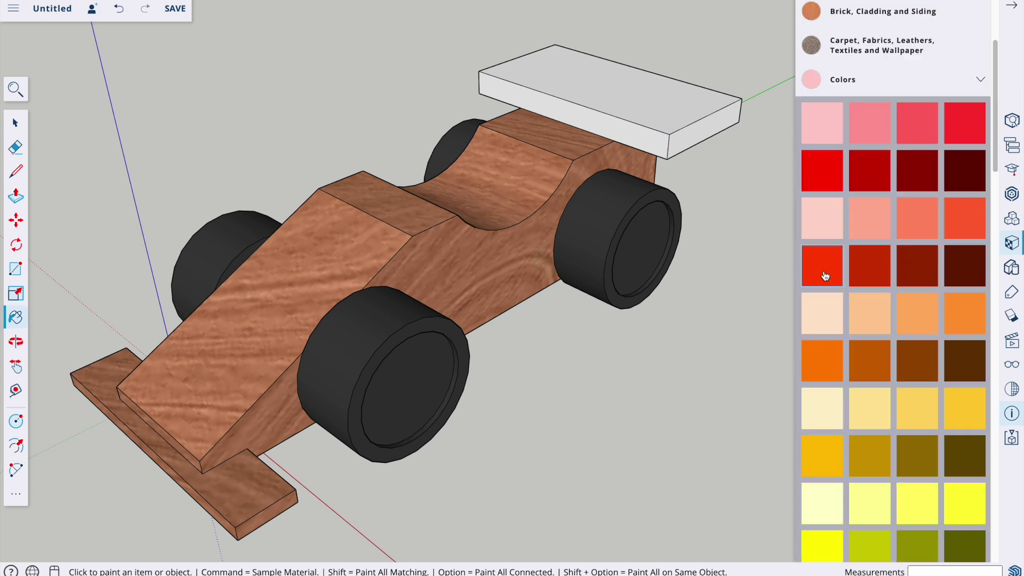
pyautogui.click(822, 170)
pyautogui.click(651, 98)
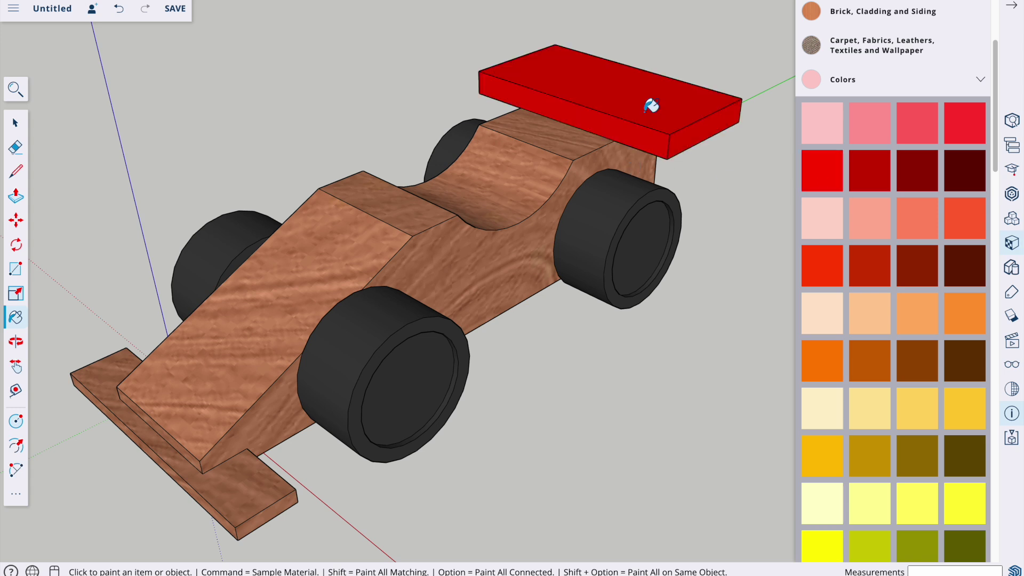
# Open the front wheels for editing and paint their recessed centre faces blue from the Colors collection
pyautogui.keyDown('shift'); pyautogui.moveTo(503, 347); pyautogui.dragTo(538, 294, button='middle'); pyautogui.keyUp('shift')
pyautogui.click(14, 123)
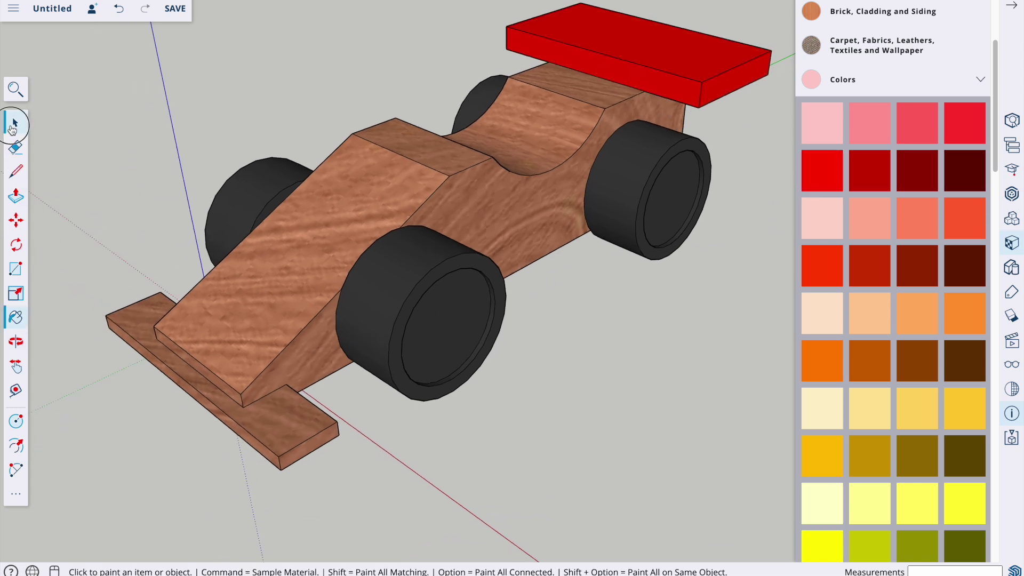
pyautogui.rightClick(446, 302)
pyautogui.click(468, 308)
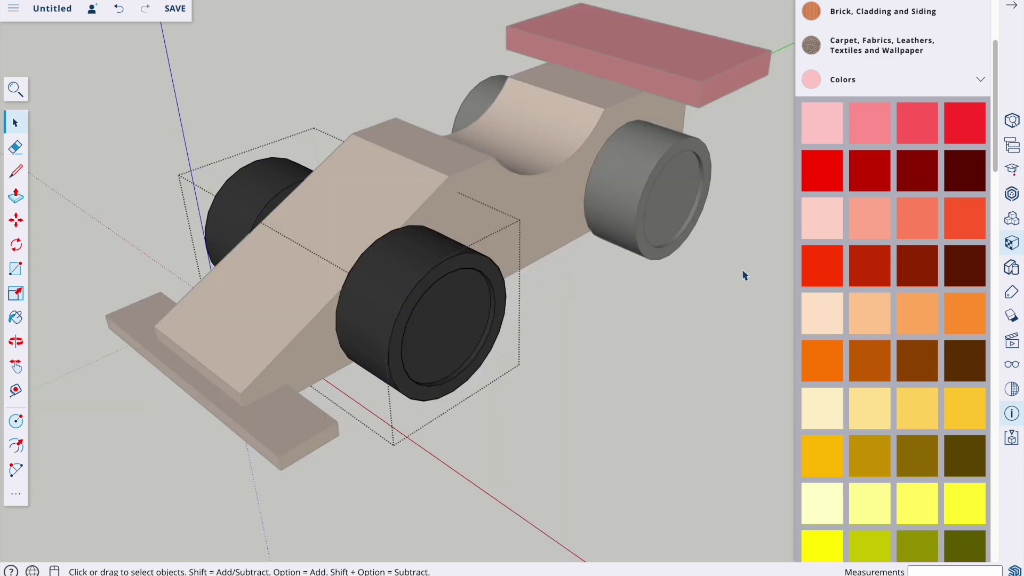
pyautogui.scroll(-15, 953, 321)
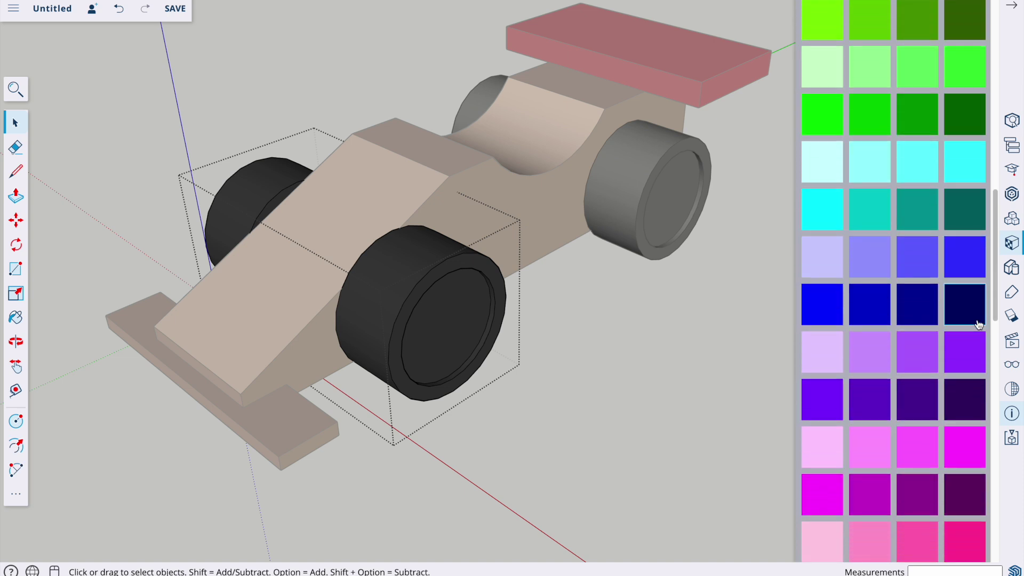
pyautogui.scroll(7, 955, 251)
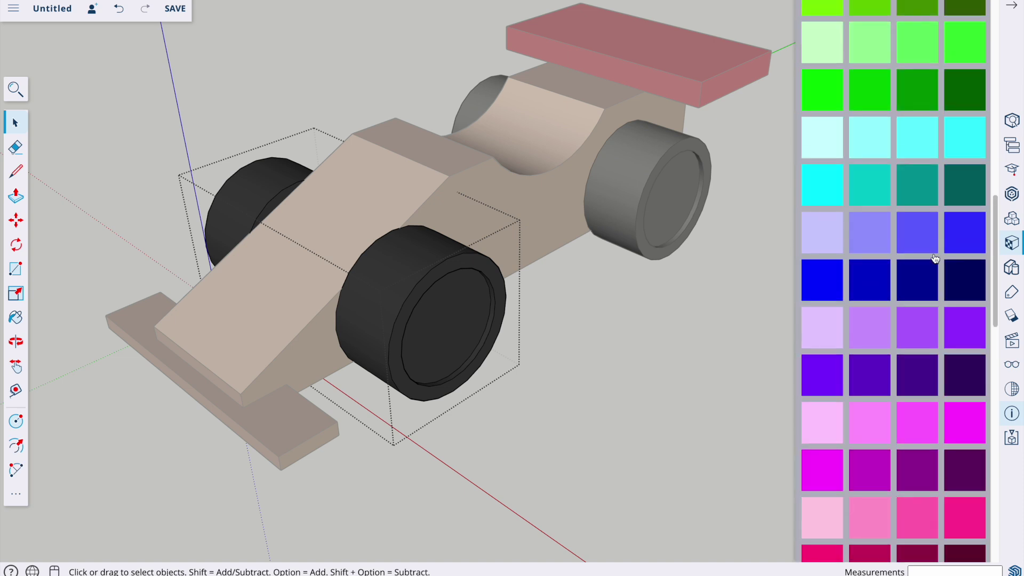
pyautogui.click(921, 232)
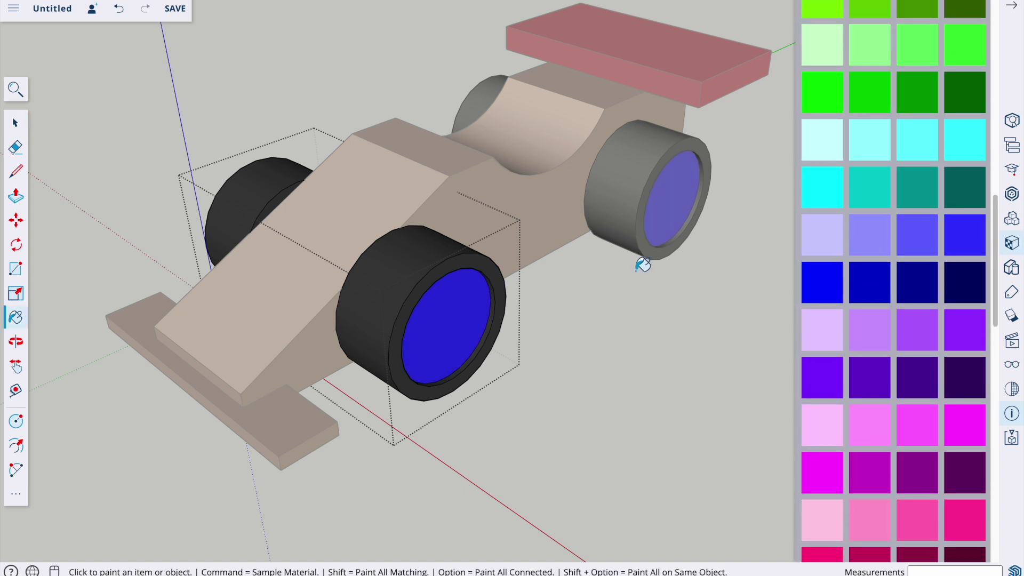
pyautogui.moveTo(329, 278); pyautogui.dragTo(576, 275, button='middle')
pyautogui.moveTo(605, 313)
pyautogui.mouseDown(button='middle')
pyautogui.moveTo(359, 332)
pyautogui.moveTo(494, 359)
pyautogui.moveTo(487, 348)
pyautogui.moveTo(550, 350)
pyautogui.mouseUp(button='middle')
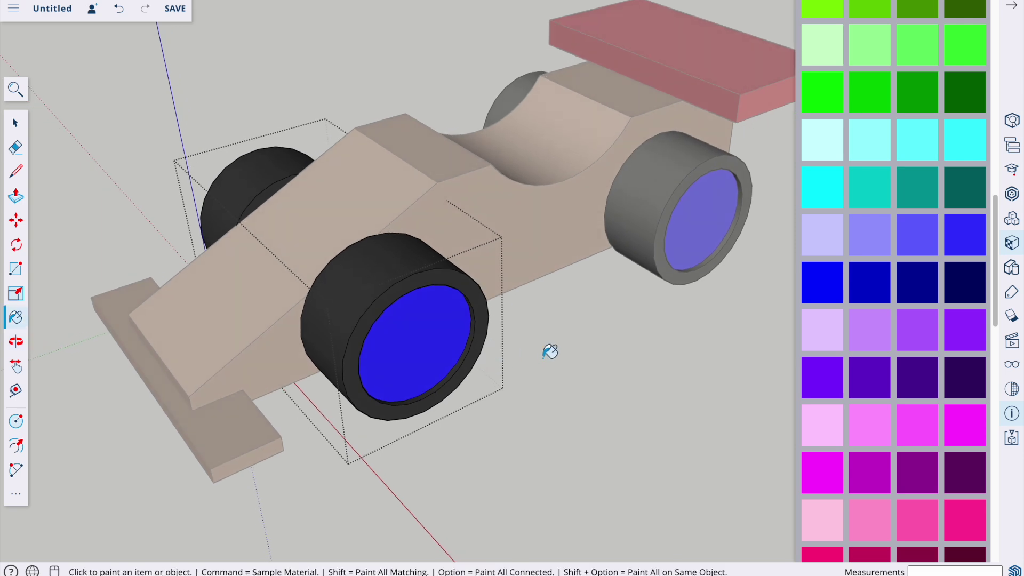
# Leave the wheels and open the car body for editing
pyautogui.press('space')
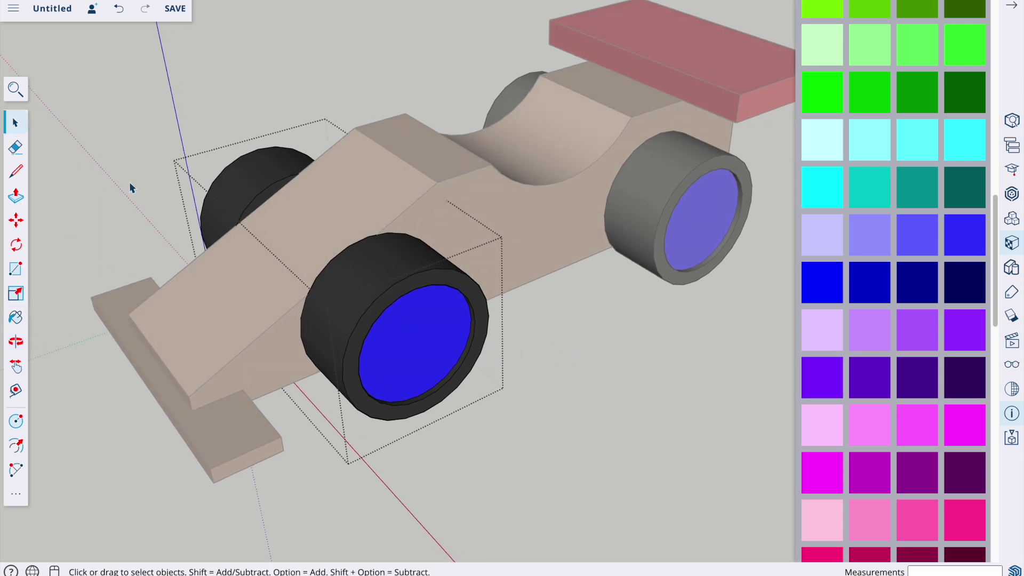
pyautogui.click(213, 292)
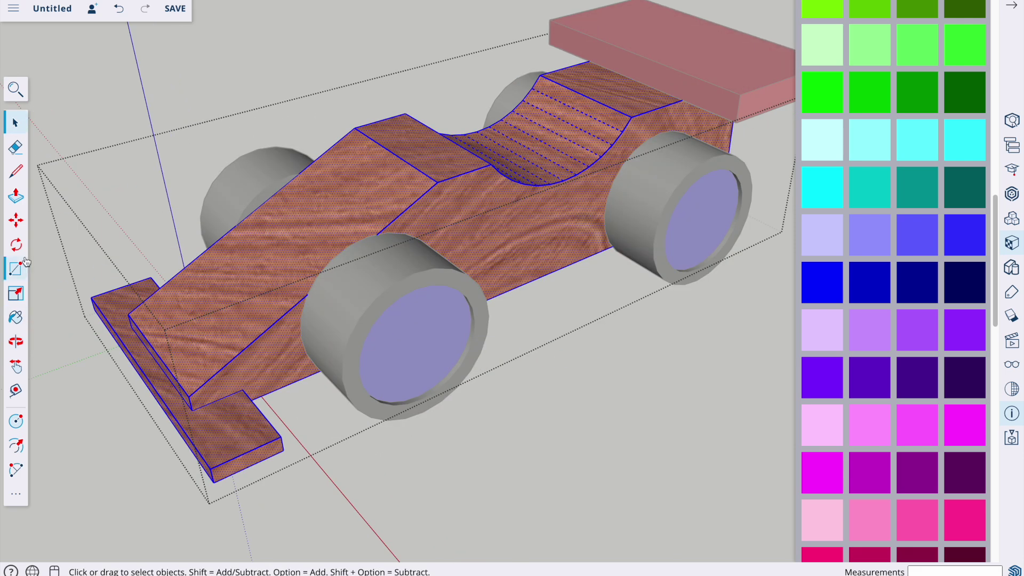
# Try painting the whole selected body green, and undo that fill
pyautogui.click(916, 94)
pyautogui.click(229, 426)
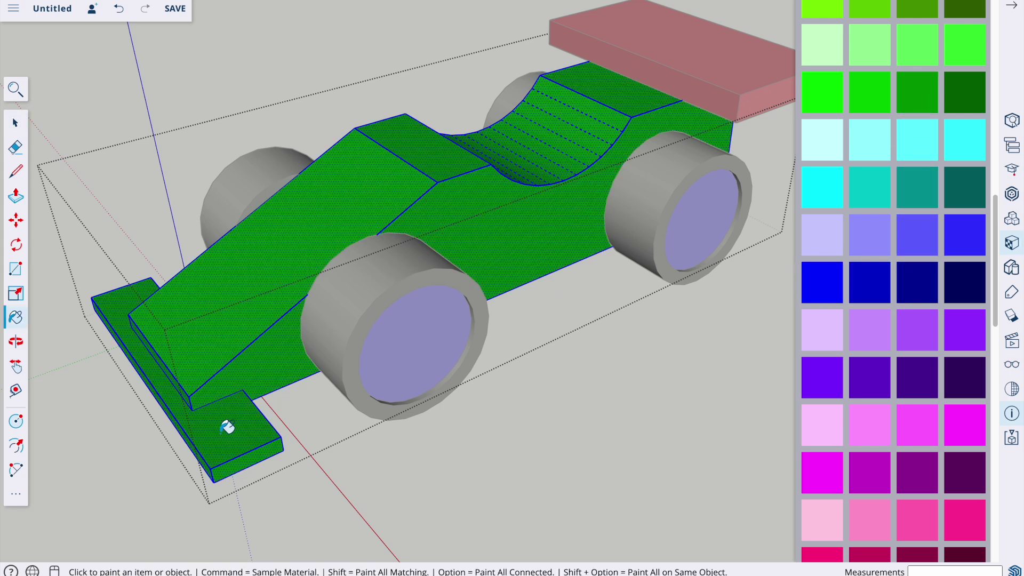
pyautogui.press('super+z')
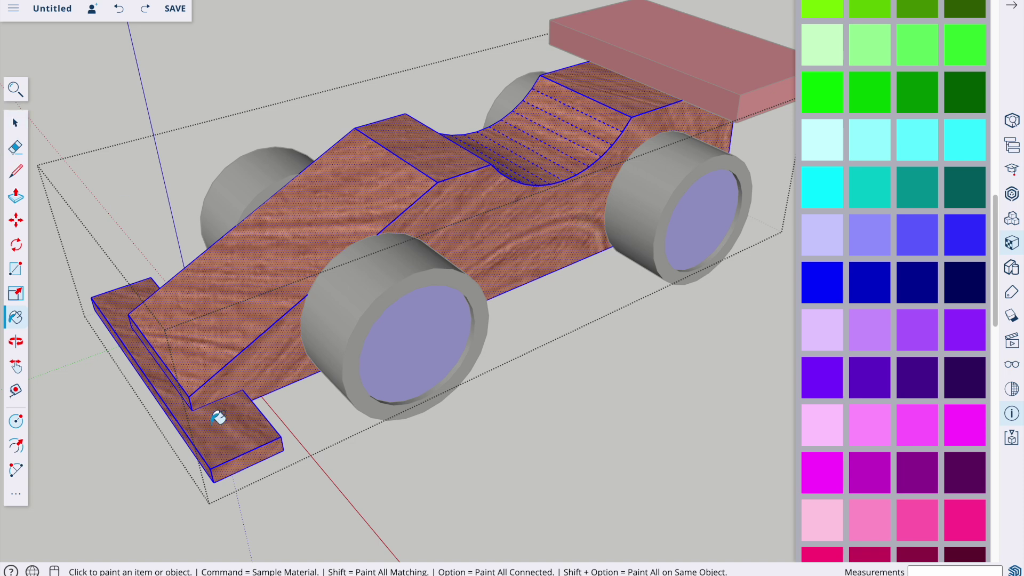
pyautogui.press('space')
# Paint the front wing's upper surface and its edge faces green from the Colors collection, and finish editing the body
pyautogui.click(224, 438)
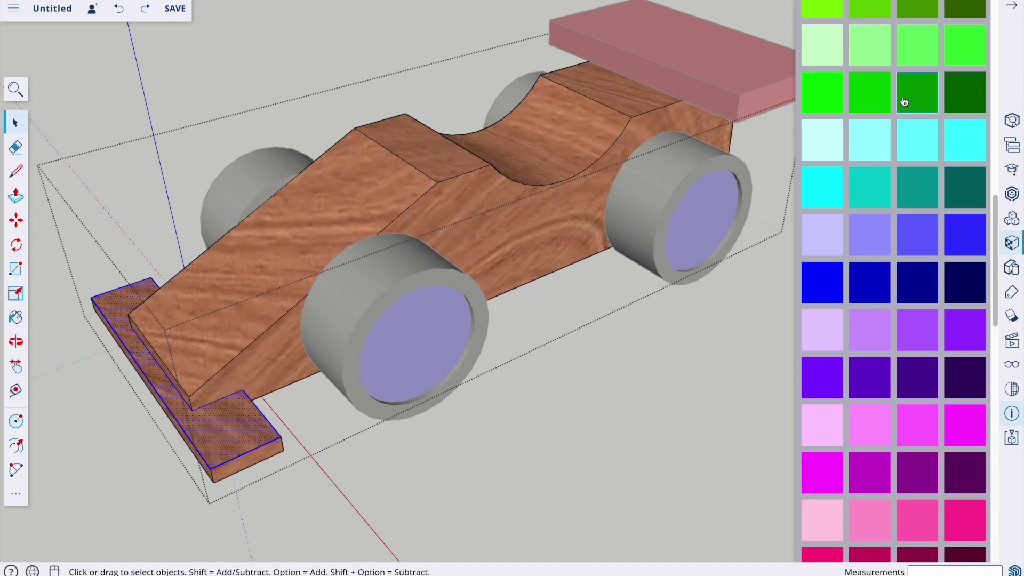
pyautogui.click(917, 92)
pyautogui.click(229, 425)
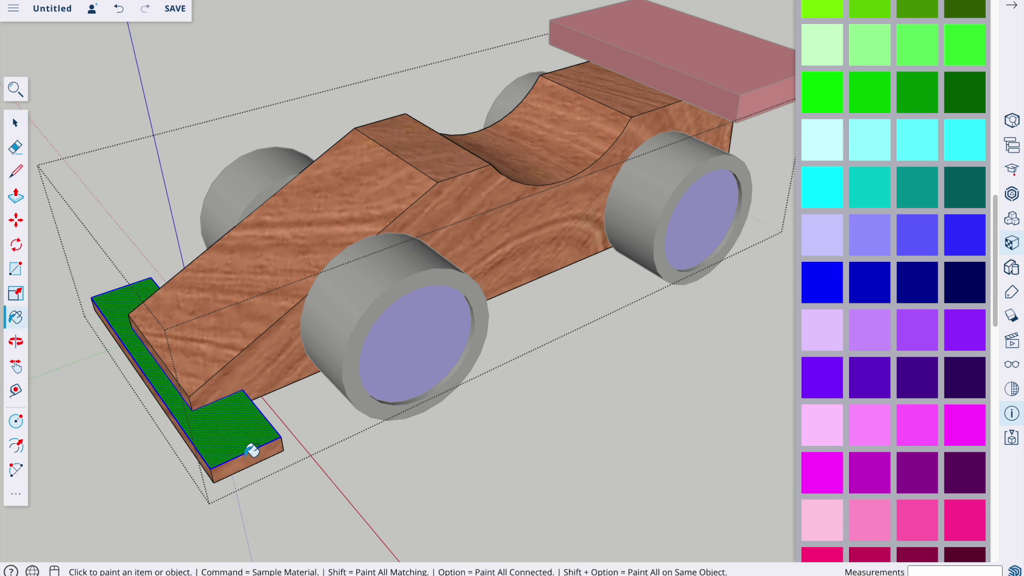
pyautogui.moveTo(192, 434); pyautogui.dragTo(338, 384, button='middle')
pyautogui.click(224, 372)
pyautogui.moveTo(226, 368)
pyautogui.mouseDown(button='middle')
pyautogui.moveTo(674, 384)
pyautogui.moveTo(656, 400)
pyautogui.moveTo(567, 388)
pyautogui.moveTo(656, 386)
pyautogui.moveTo(384, 384)
pyautogui.moveTo(574, 395)
pyautogui.moveTo(524, 417)
pyautogui.moveTo(469, 423)
pyautogui.mouseUp(button='middle')
pyautogui.click(594, 381)
pyautogui.press('space')
pyautogui.click(335, 161)
pyautogui.moveTo(335, 161); pyautogui.dragTo(354, 217, button='middle')
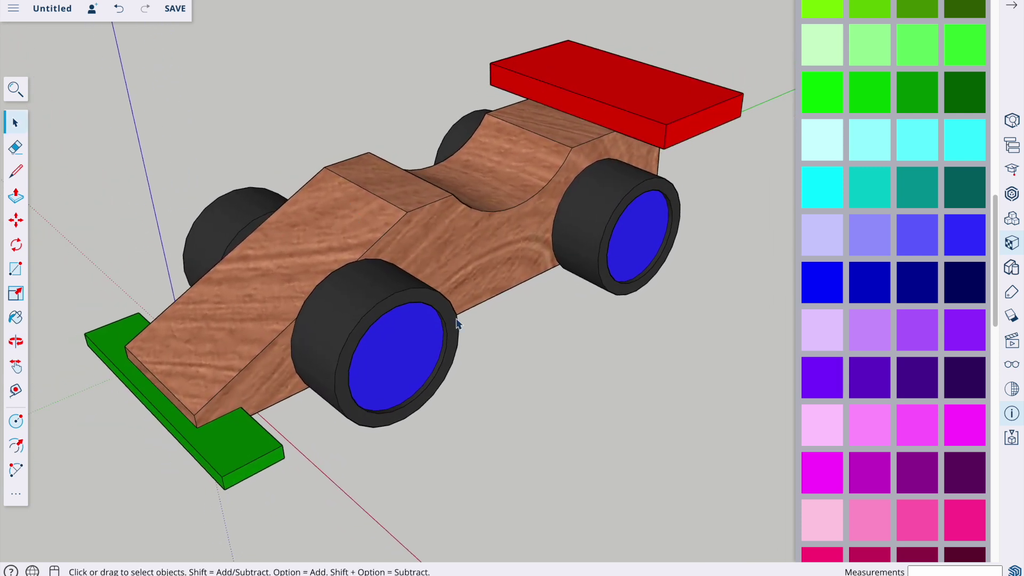
# Hide the materials browser and examine the painted race car as a whole from its front corner
pyautogui.moveTo(463, 323); pyautogui.dragTo(483, 315, button='middle')
pyautogui.click(1014, 6)
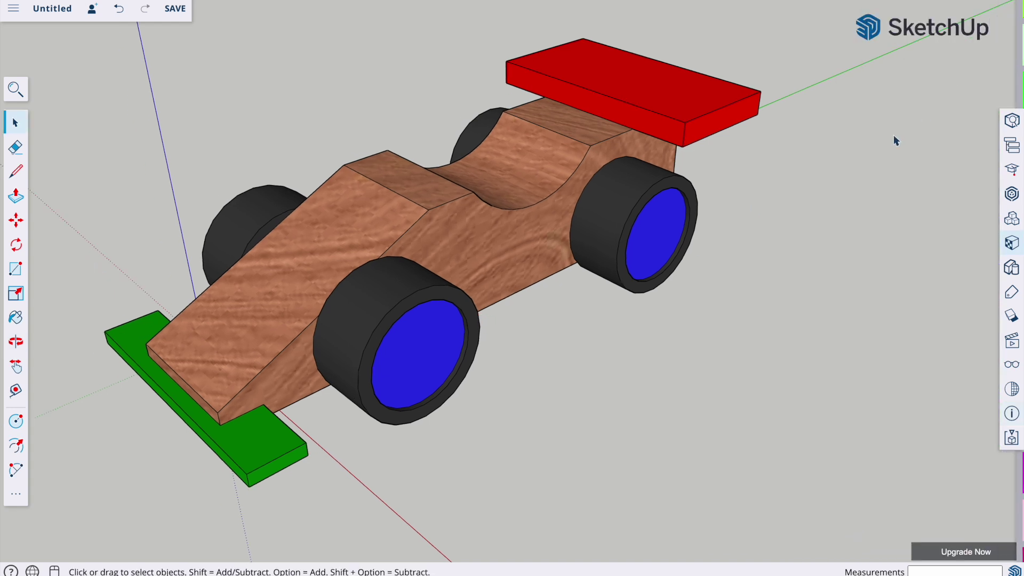
pyautogui.moveTo(629, 213); pyautogui.dragTo(643, 219, button='middle')
pyautogui.moveTo(642, 230); pyautogui.dragTo(637, 239)
pyautogui.press('space')
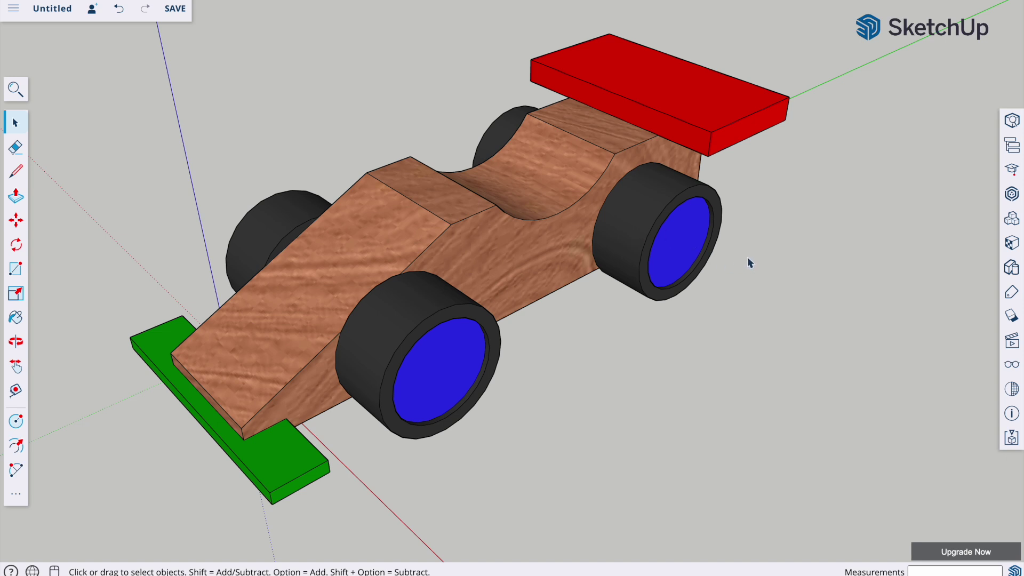
pyautogui.press('o')
pyautogui.moveTo(697, 256); pyautogui.dragTo(715, 255)
pyautogui.press('space')
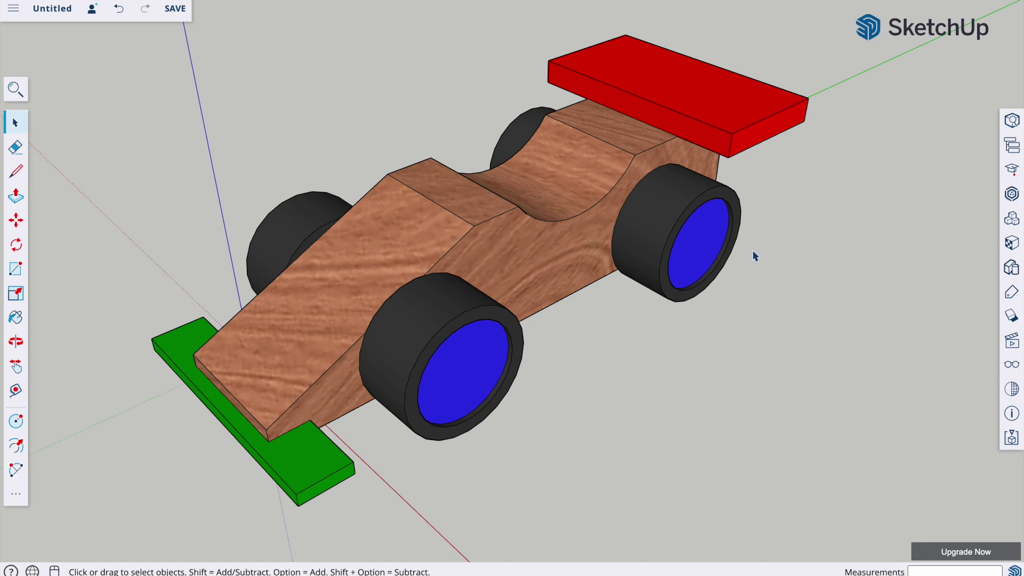
pyautogui.moveTo(384, 557)
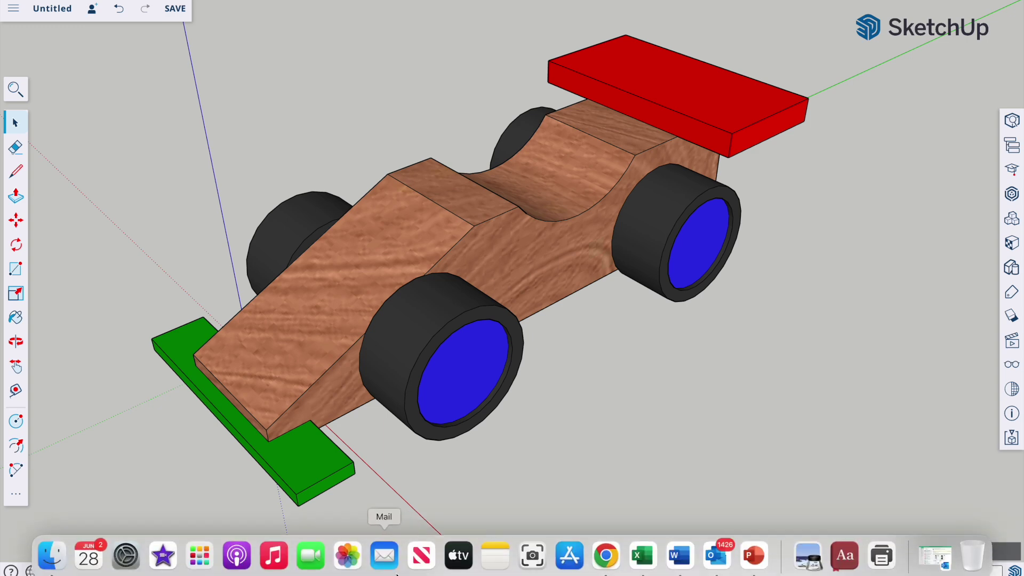